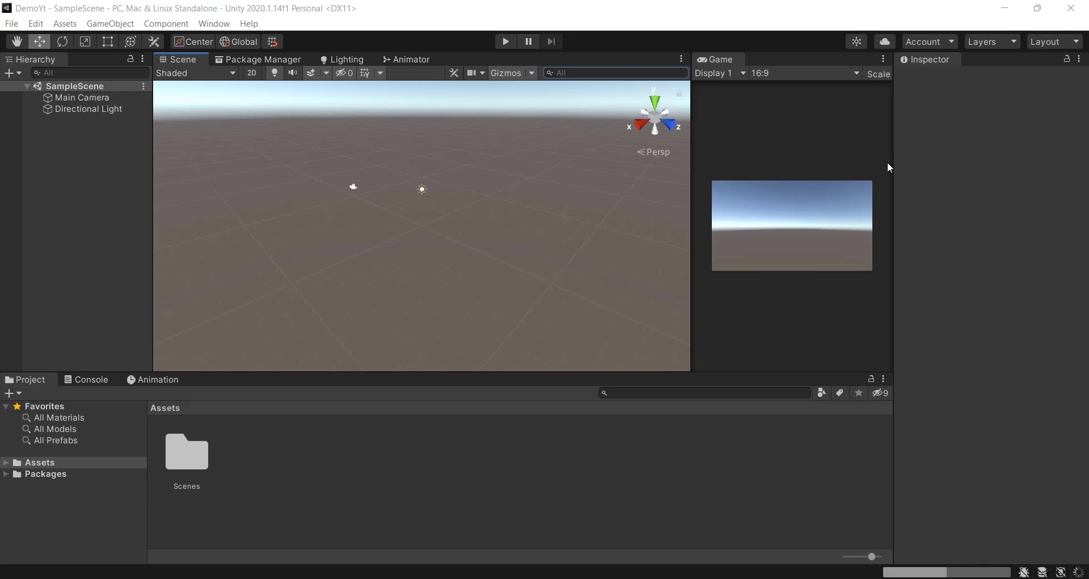
pyautogui.click(66, 69)
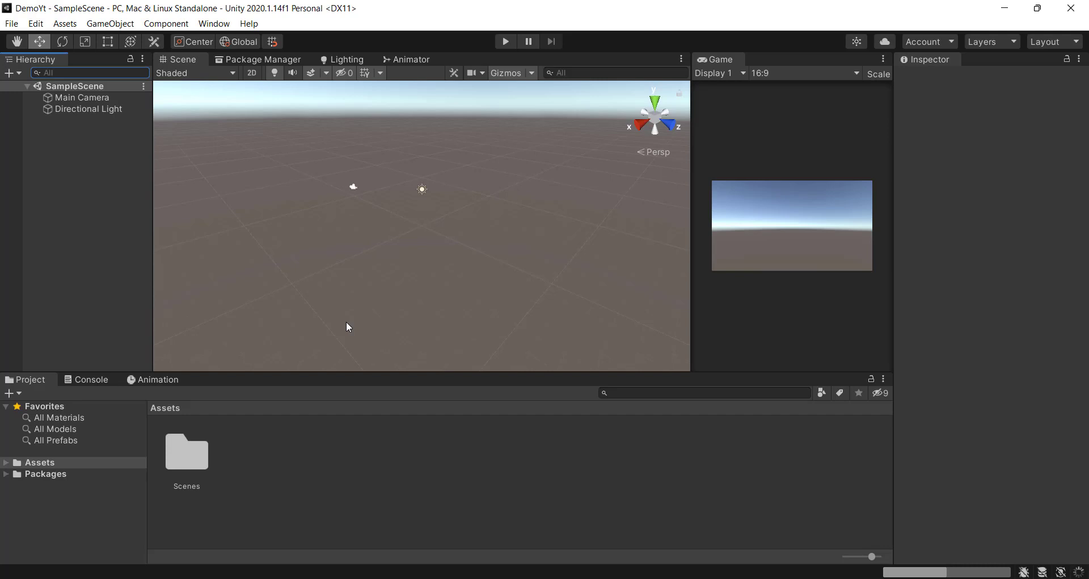
pyautogui.click(285, 265)
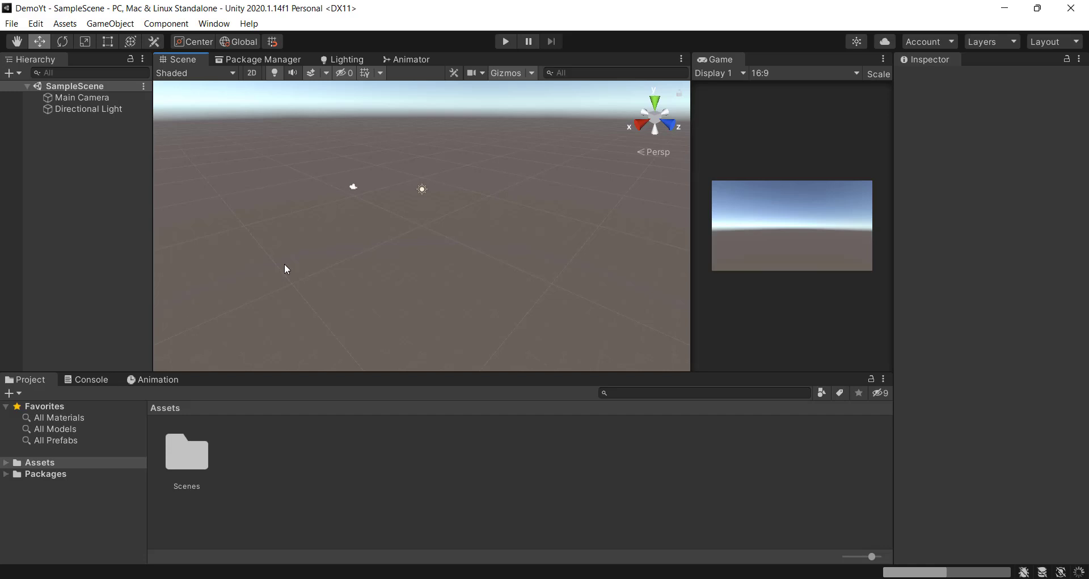
pyautogui.rightClick(45, 141)
pyautogui.moveTo(98, 388)
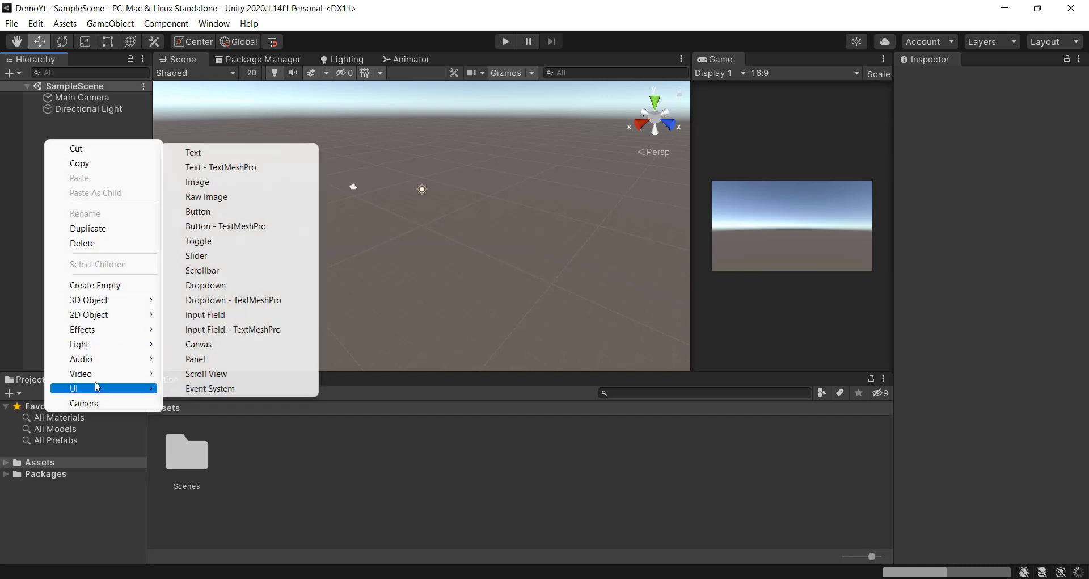
pyautogui.click(22, 125)
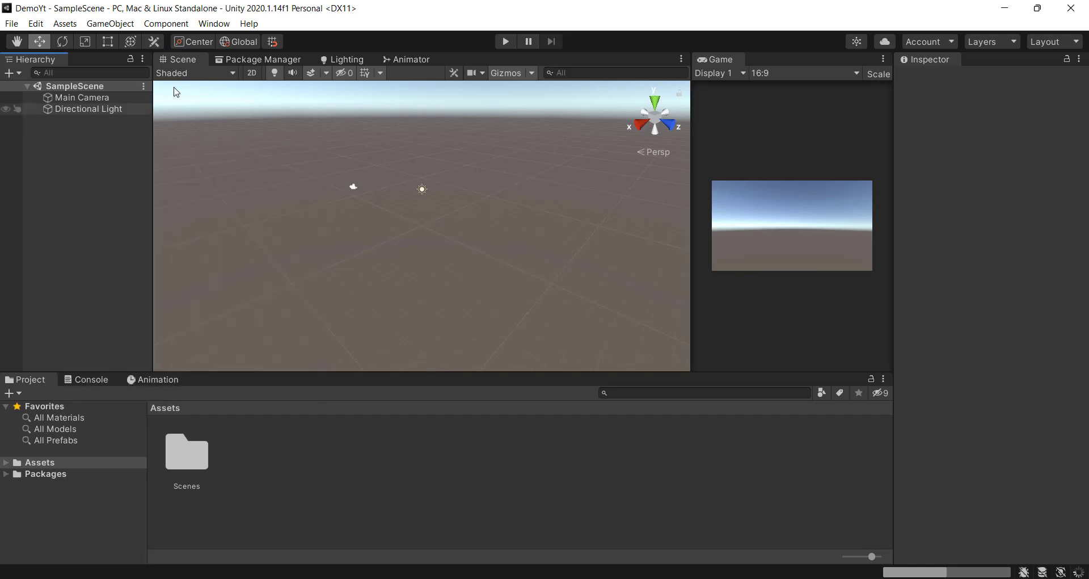
pyautogui.click(127, 27)
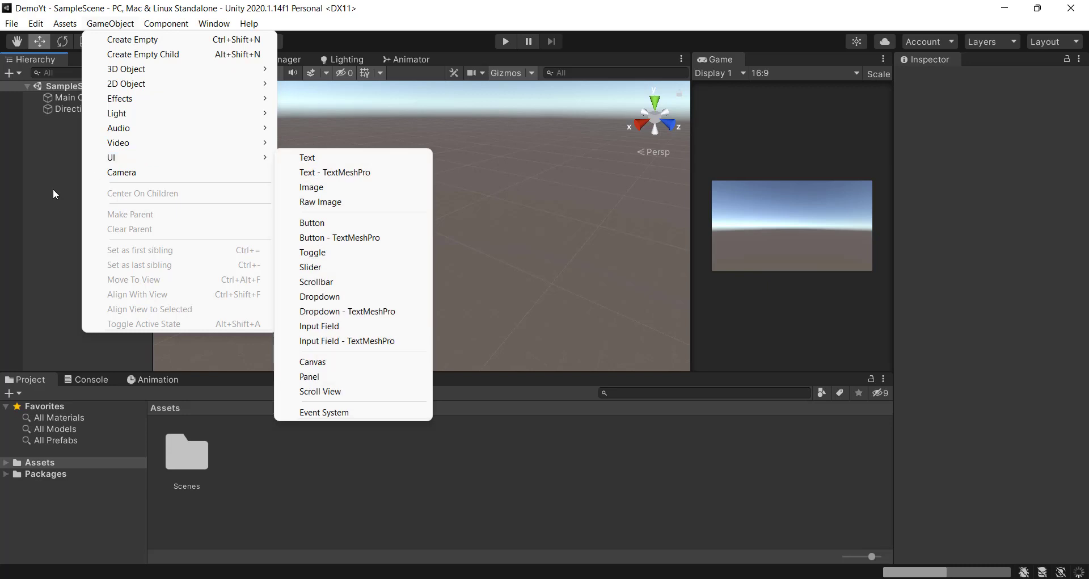
pyautogui.click(53, 189)
# Add a UI Button to the empty sample scene.
pyautogui.rightClick(53, 190)
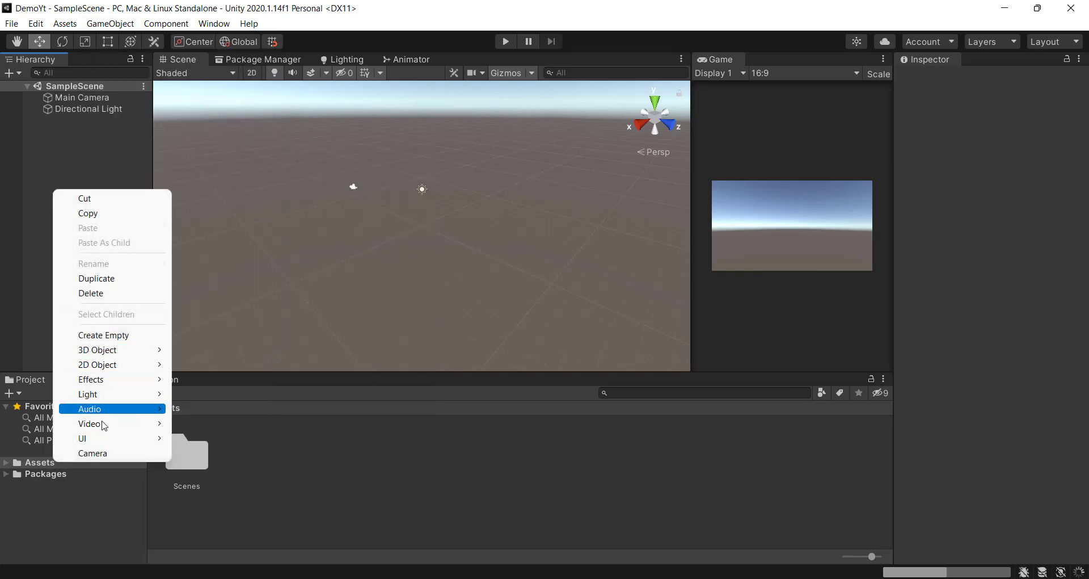
pyautogui.moveTo(99, 440)
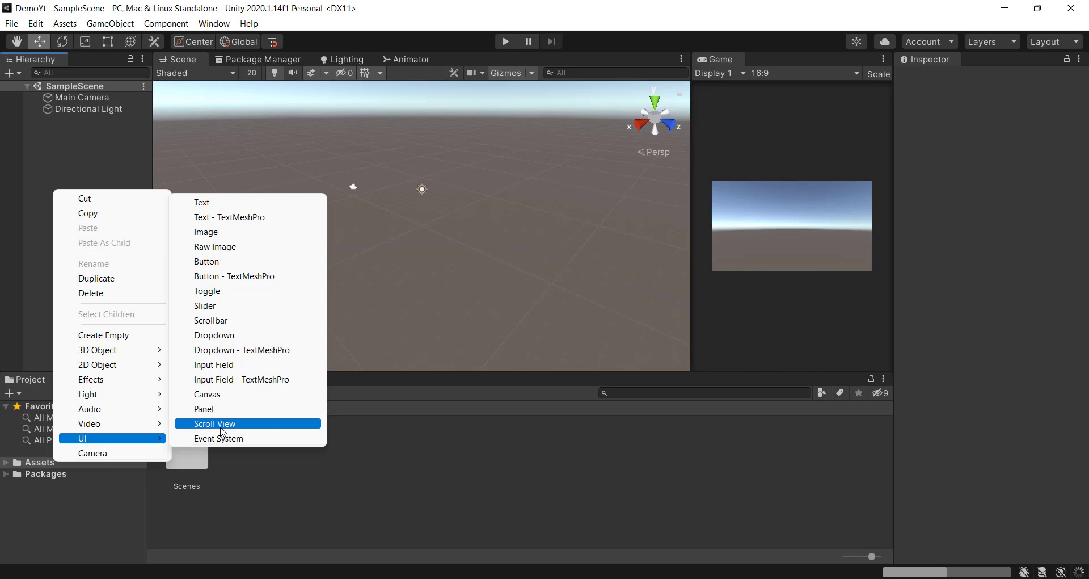
pyautogui.click(214, 261)
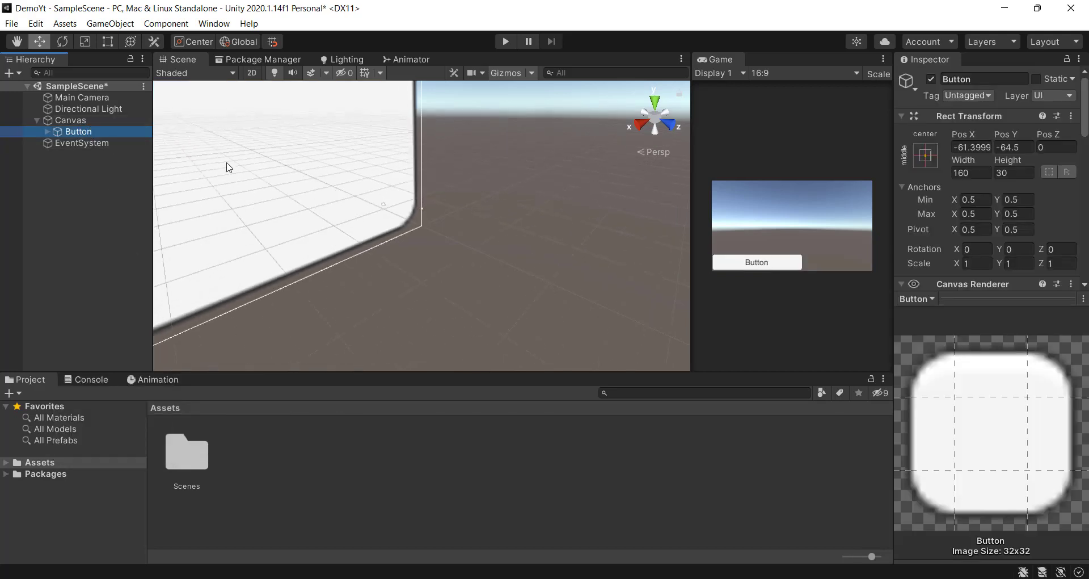
# Delete the Canvas together with its button, and delete the EventSystem from the scene.
pyautogui.click(71, 121)
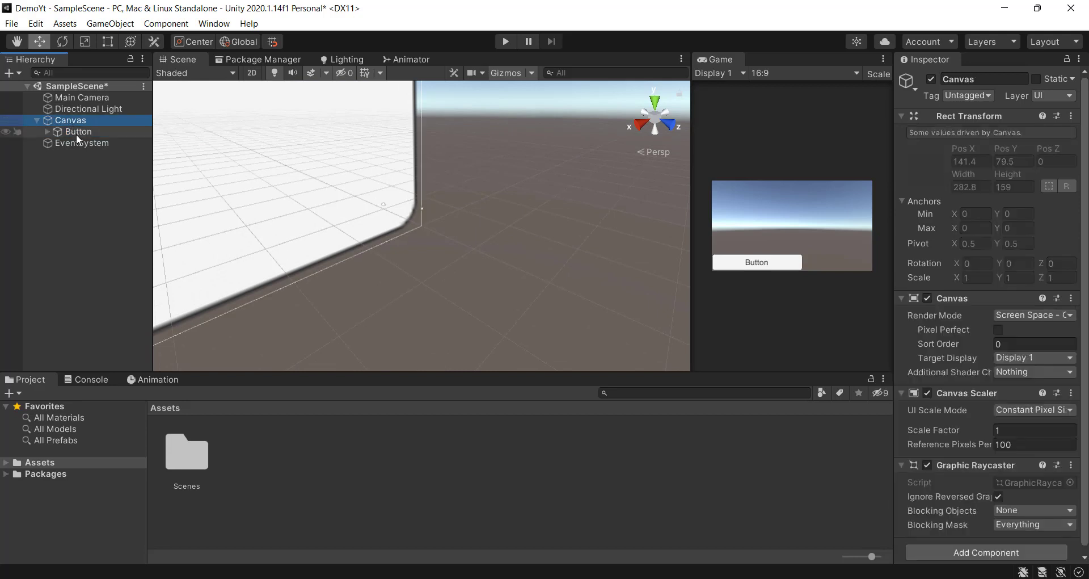
pyautogui.press('Delete')
pyautogui.click(81, 123)
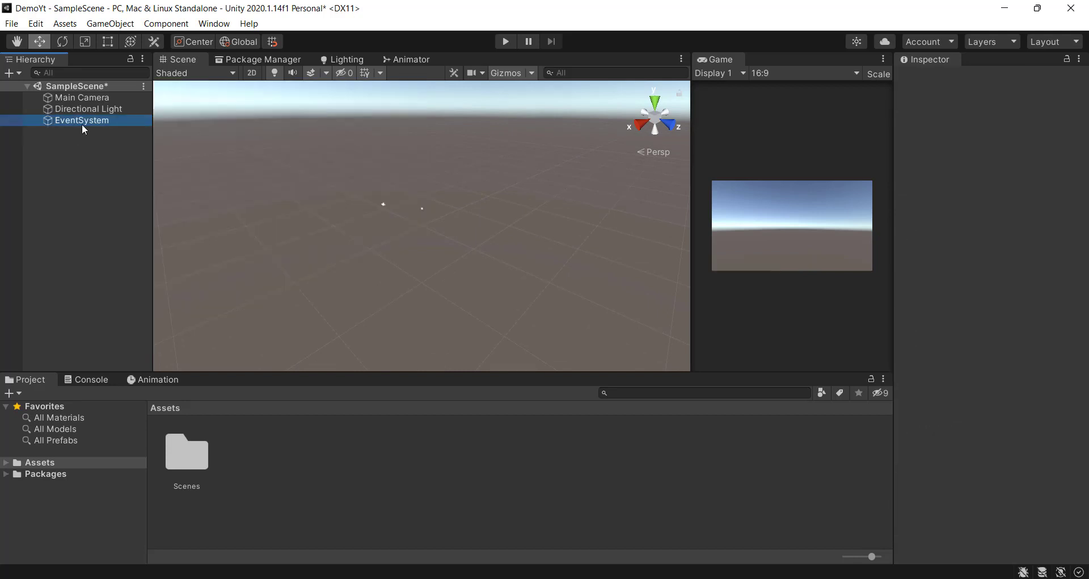
pyautogui.press('Delete')
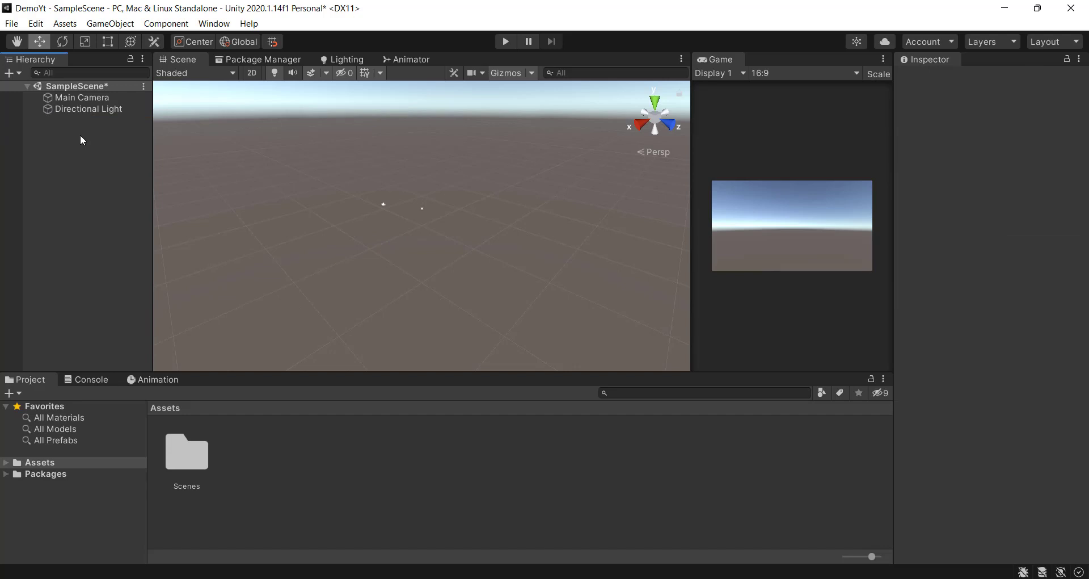
# Add an empty UI Canvas to the scene.
pyautogui.rightClick(81, 136)
pyautogui.moveTo(147, 385)
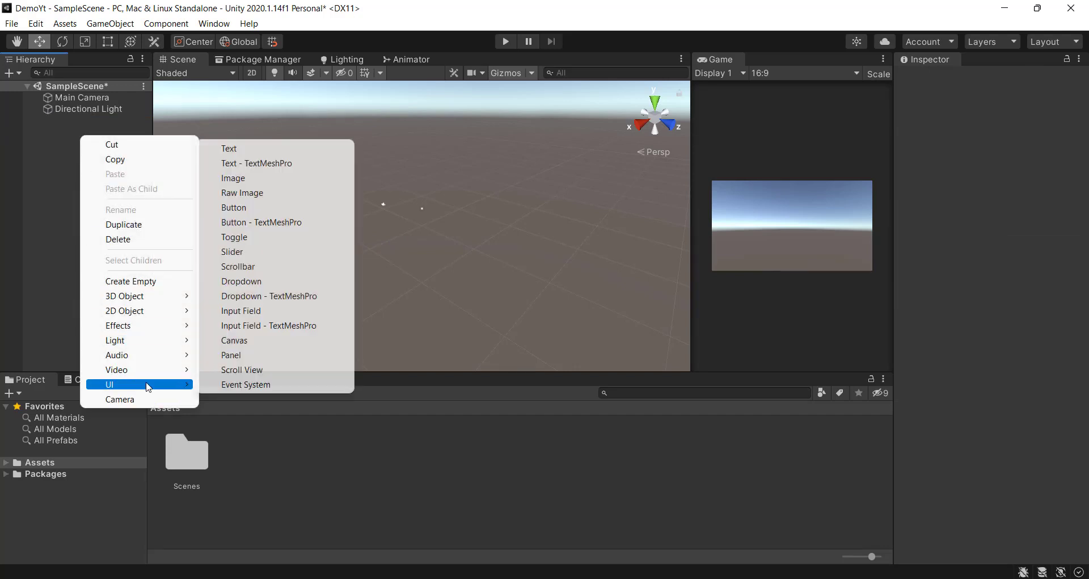
pyautogui.click(229, 340)
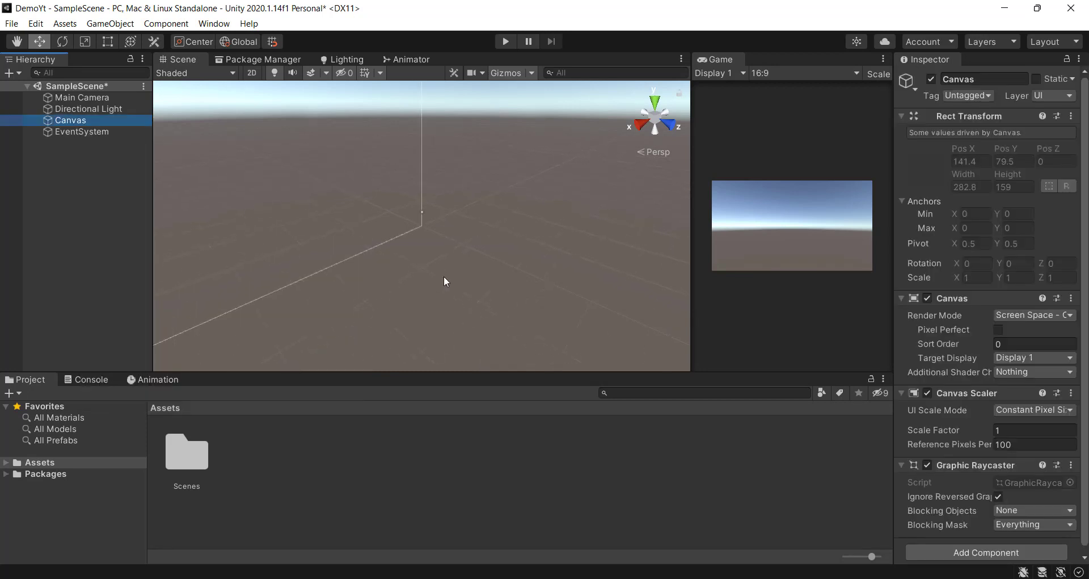
# Examine the canvas outline in the Scene view from several angles and distances.
pyautogui.scroll(-15, 430, 177)
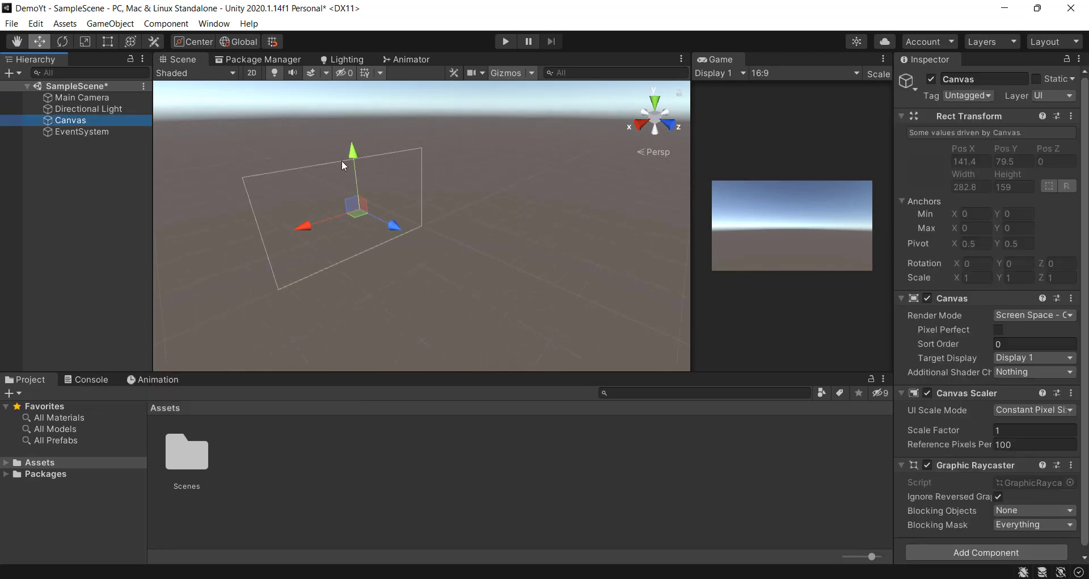
pyautogui.moveTo(437, 176); pyautogui.dragTo(530, 174, button='middle')
pyautogui.keyDown('alt'); pyautogui.moveTo(404, 165); pyautogui.dragTo(277, 117); pyautogui.keyUp('alt')
pyautogui.scroll(3, 452, 173)
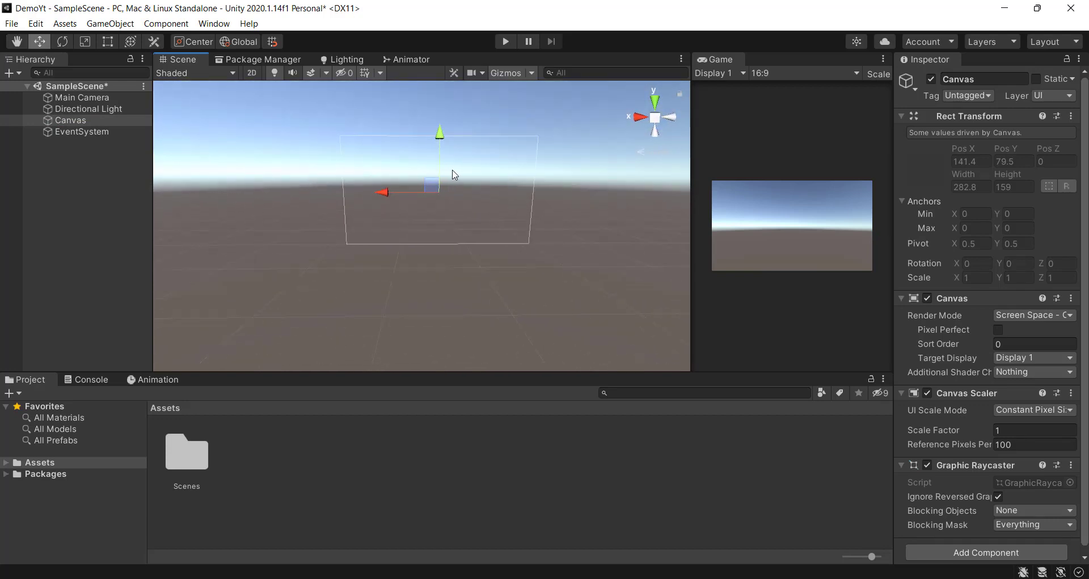
pyautogui.moveTo(453, 174); pyautogui.dragTo(418, 238, button='middle')
pyautogui.keyDown('alt'); pyautogui.moveTo(418, 238); pyautogui.dragTo(520, 228); pyautogui.keyUp('alt')
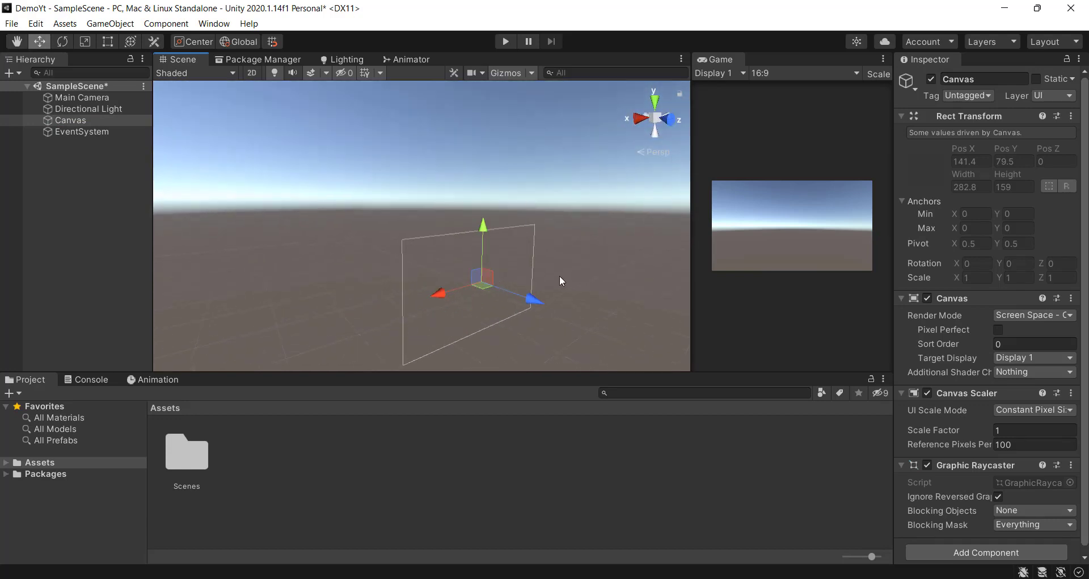
pyautogui.scroll(3, 372, 239)
pyautogui.moveTo(383, 295); pyautogui.dragTo(343, 136, button='middle')
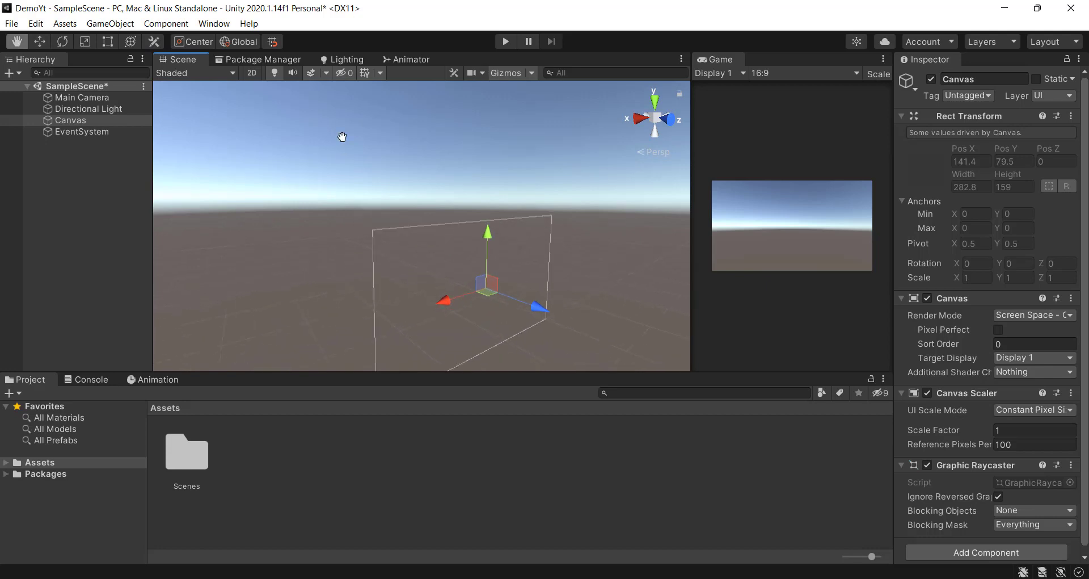
pyautogui.keyDown('alt'); pyautogui.moveTo(319, 196); pyautogui.dragTo(227, 244); pyautogui.keyUp('alt')
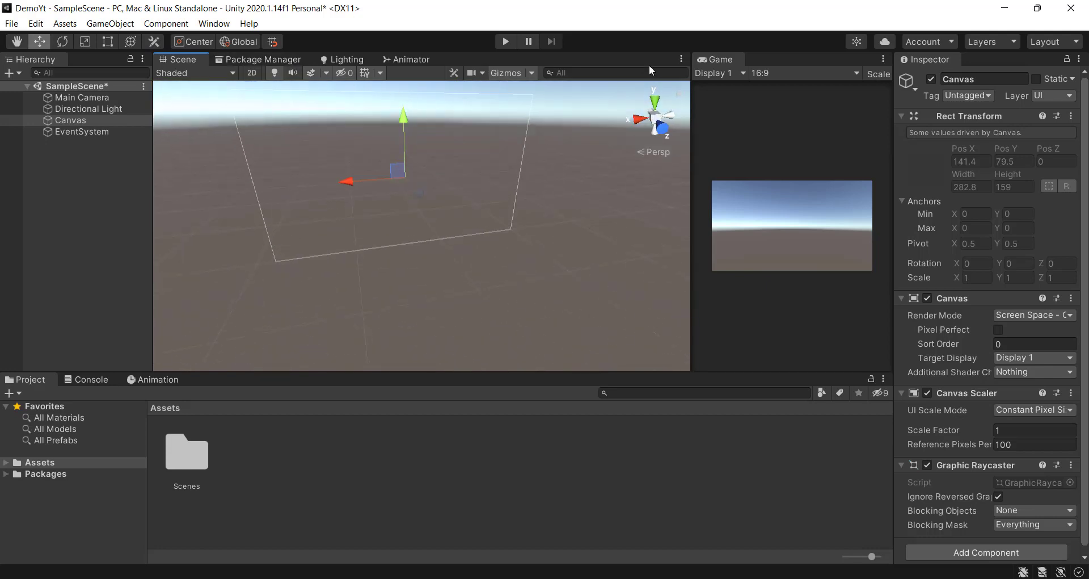
# Dock the Game view alongside the Scene view's tabs, then return to the Scene view and frame the whole canvas.
pyautogui.moveTo(718, 59); pyautogui.dragTo(526, 56)
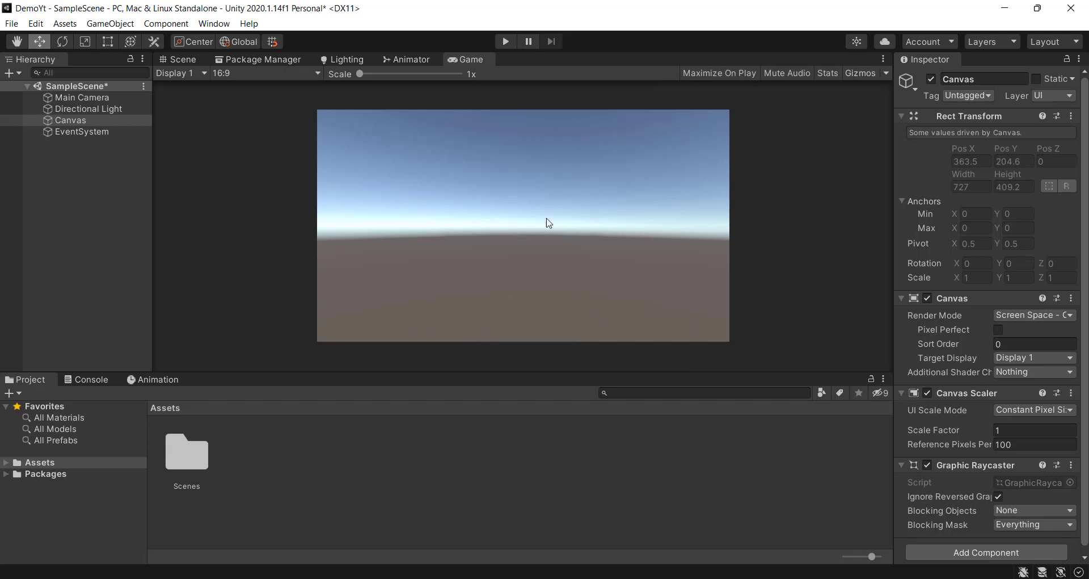
pyautogui.click(178, 60)
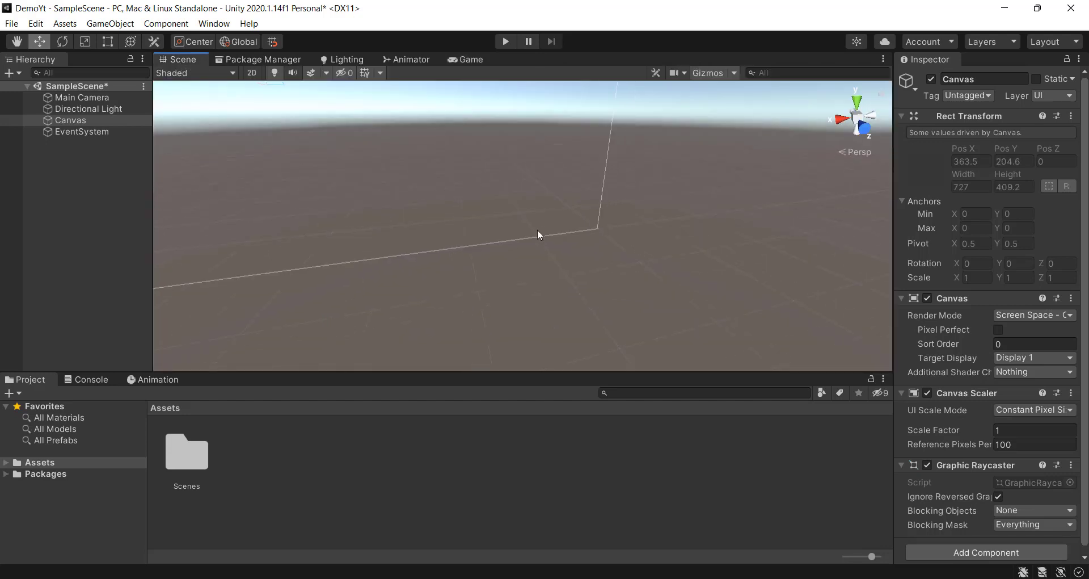
pyautogui.scroll(-2, 537, 230)
pyautogui.moveTo(467, 249); pyautogui.dragTo(636, 300, button='middle')
pyautogui.scroll(-1, 569, 271)
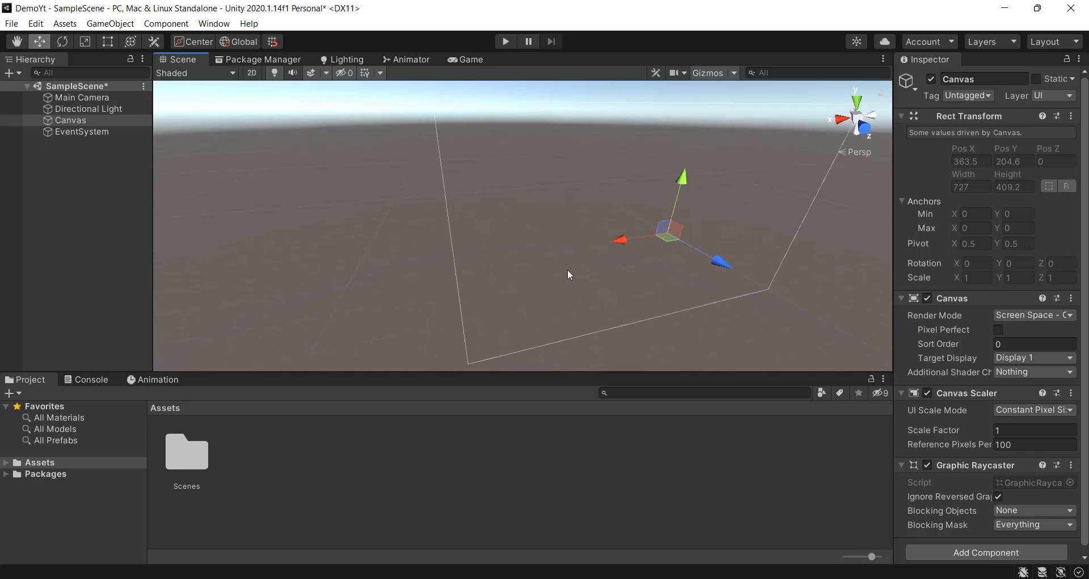
pyautogui.keyDown('alt'); pyautogui.moveTo(568, 271); pyautogui.dragTo(524, 213); pyautogui.keyUp('alt')
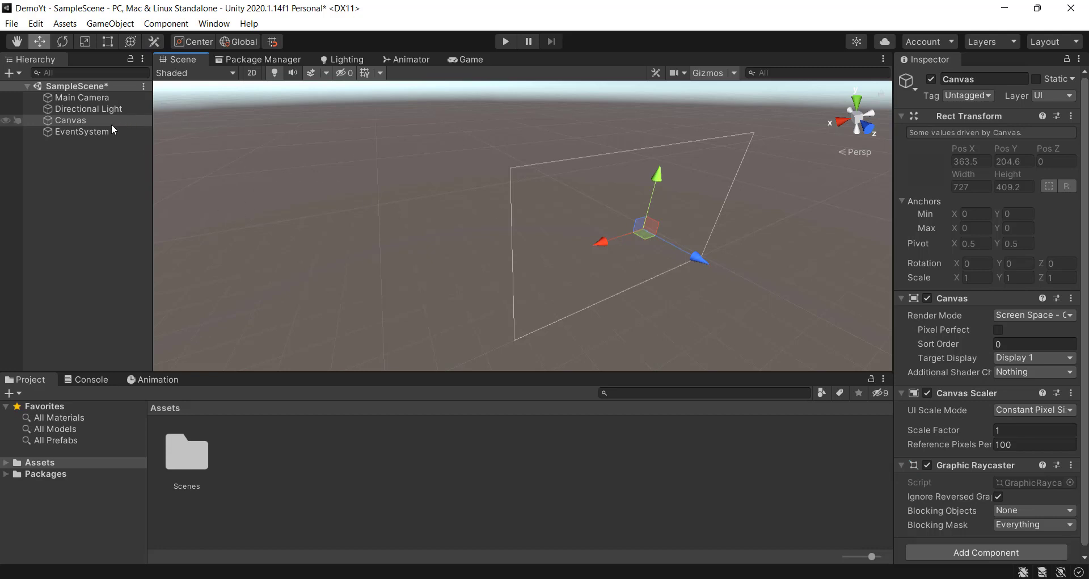
# Select the EventSystem and widen the Inspector so its component settings are fully readable.
pyautogui.rightClick(82, 168)
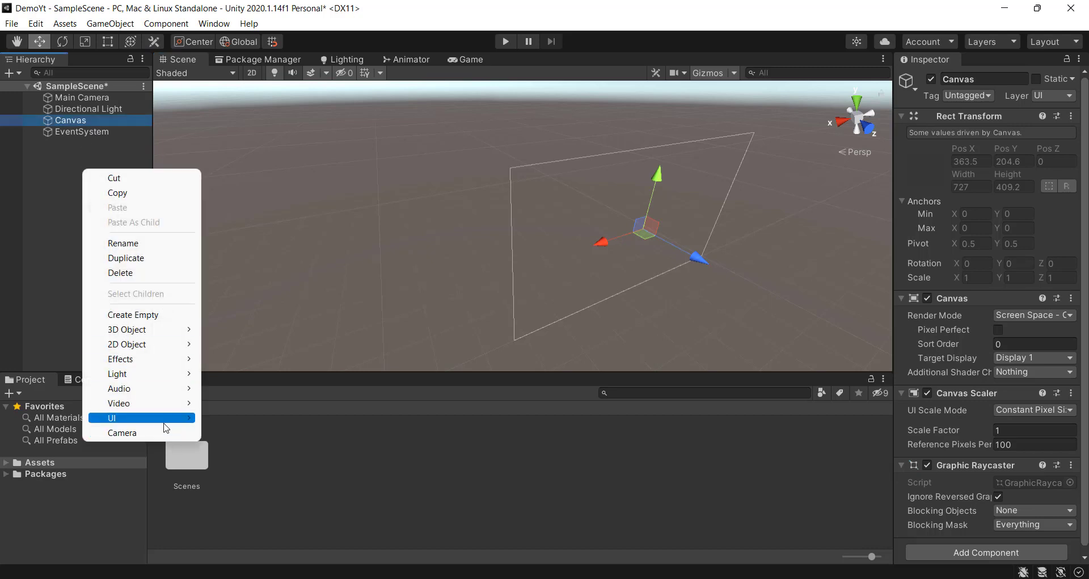
pyautogui.click(83, 138)
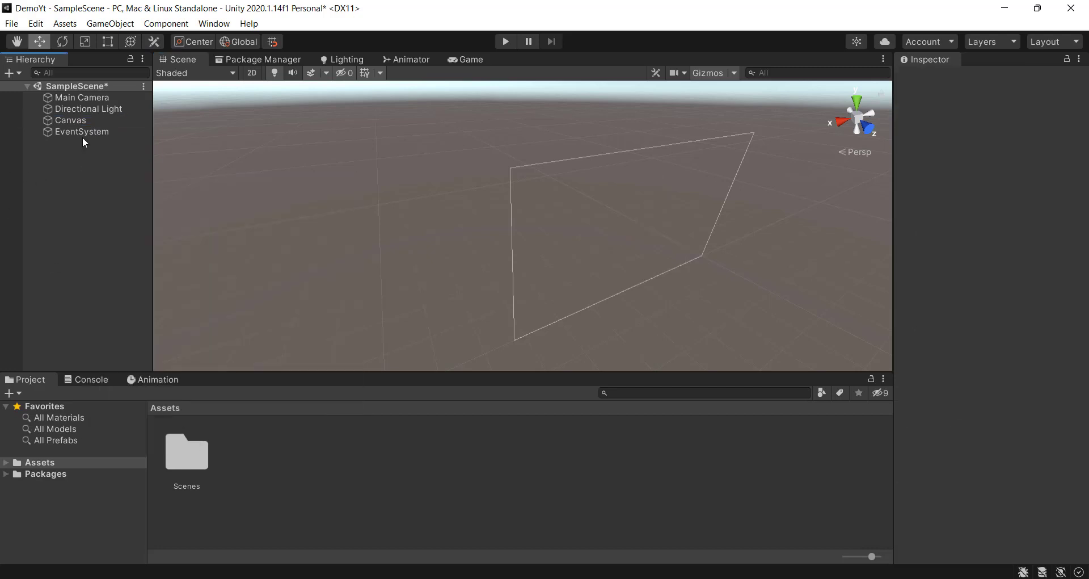
pyautogui.click(83, 130)
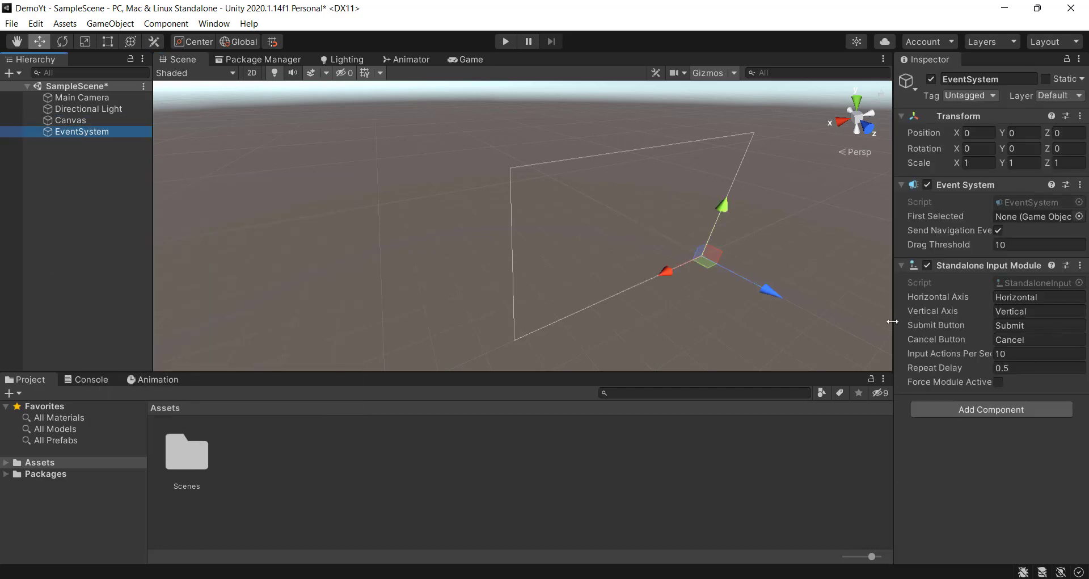
pyautogui.moveTo(890, 313); pyautogui.dragTo(773, 335)
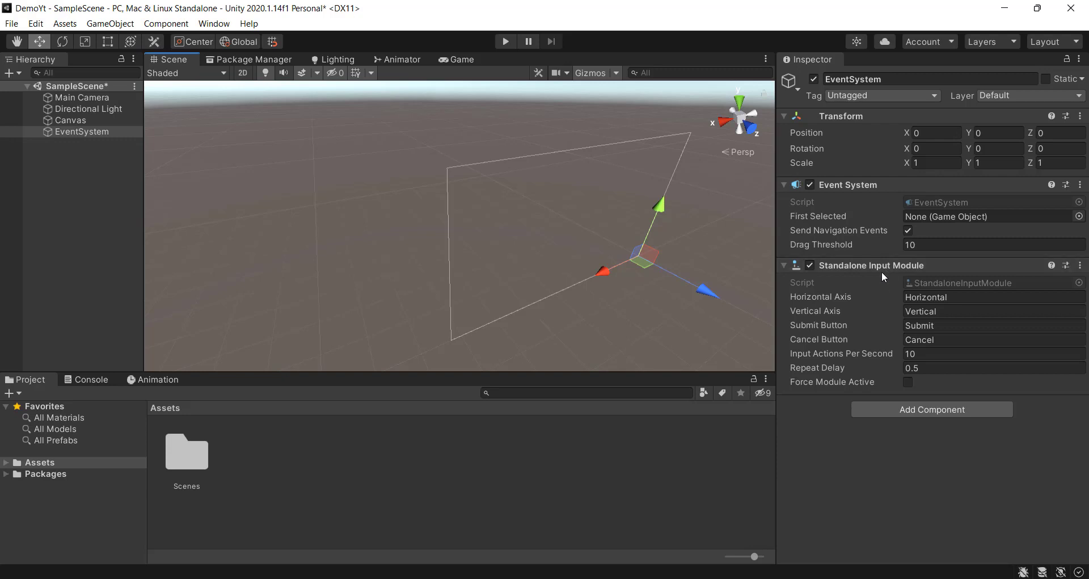
# Add a UI Text element as a child of the Canvas and check it in the Game view.
pyautogui.click(76, 116)
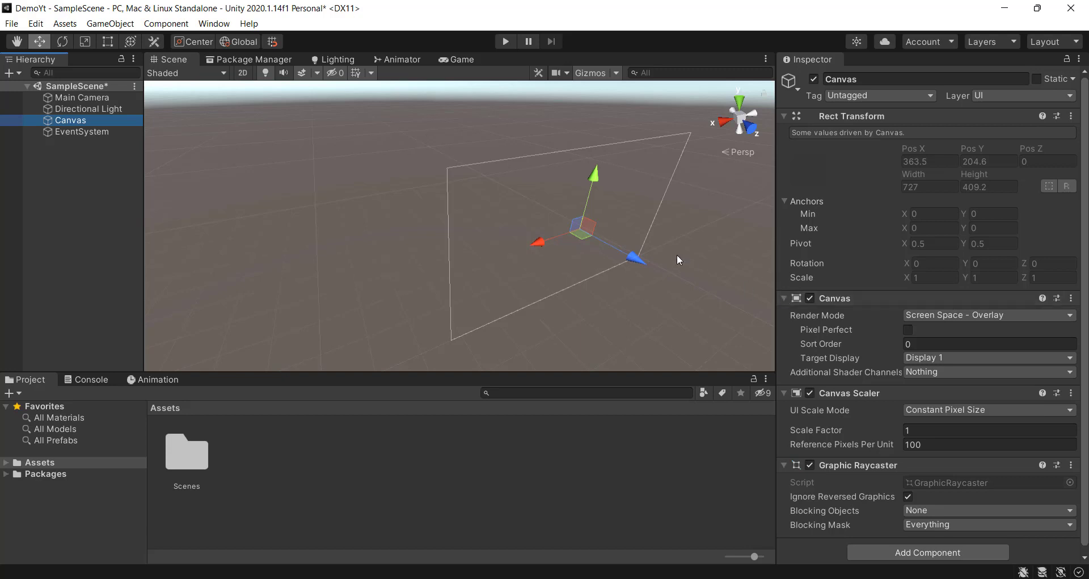
pyautogui.keyDown('alt'); pyautogui.moveTo(676, 254); pyautogui.dragTo(621, 162); pyautogui.keyUp('alt')
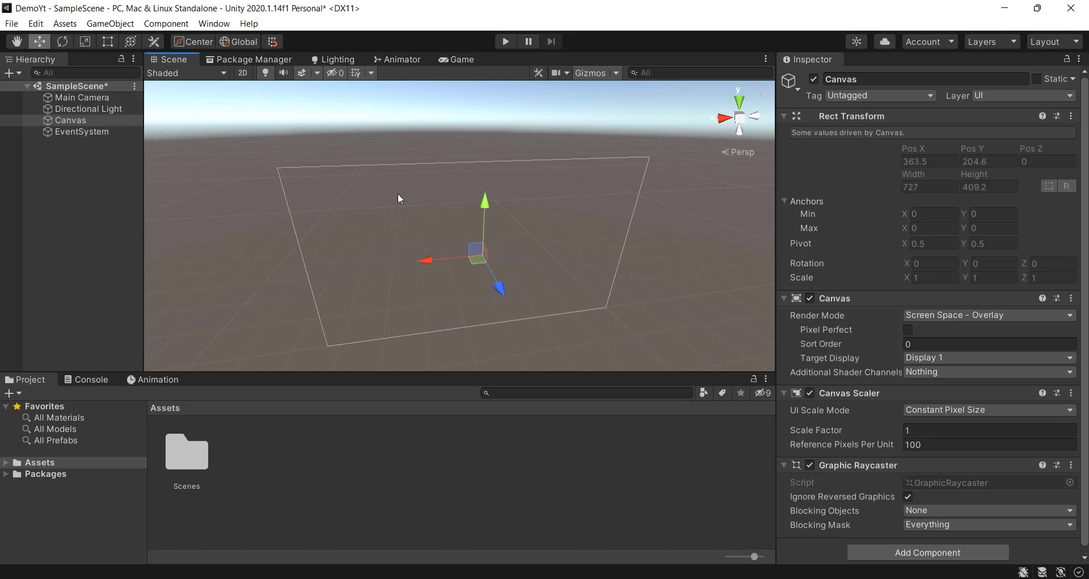
pyautogui.rightClick(100, 119)
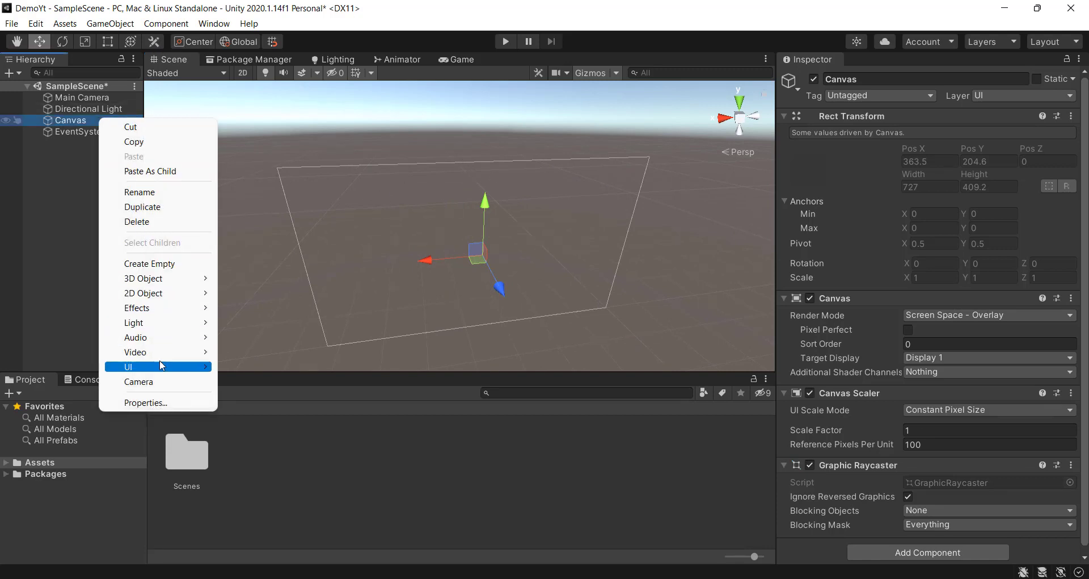
pyautogui.moveTo(162, 365)
pyautogui.click(238, 366)
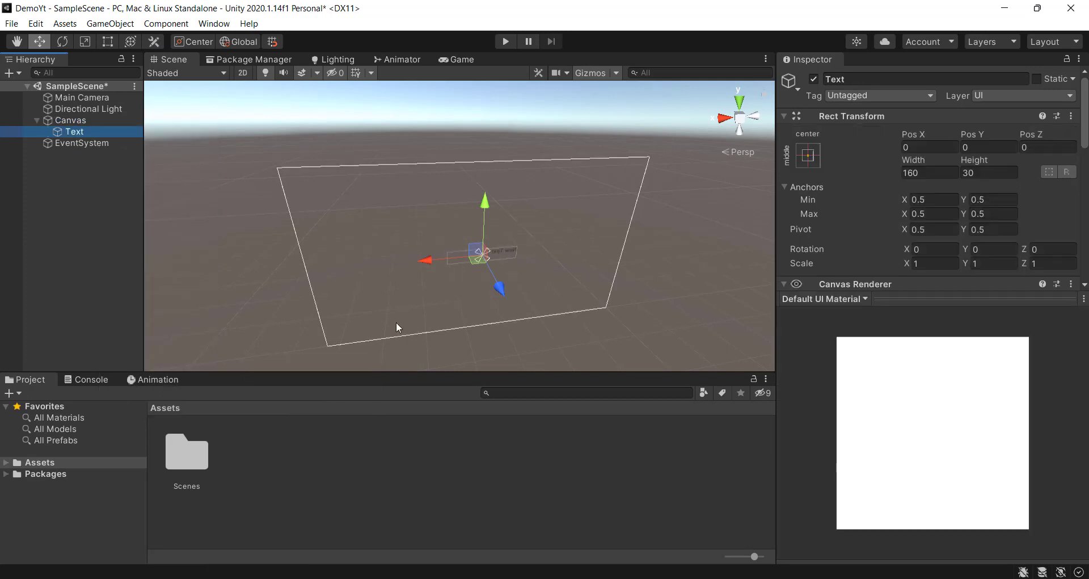
pyautogui.scroll(4, 471, 255)
pyautogui.click(462, 59)
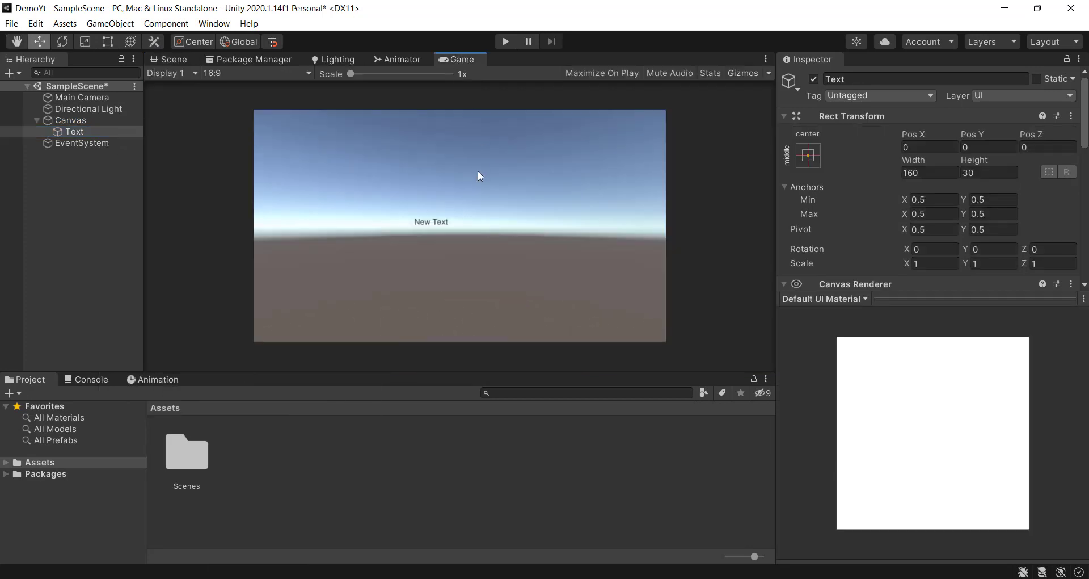
# Move the Text object out of the Canvas to the scene's top level and check it in the Scene and Game views.
pyautogui.click(76, 129)
pyautogui.moveTo(90, 109); pyautogui.dragTo(83, 114)
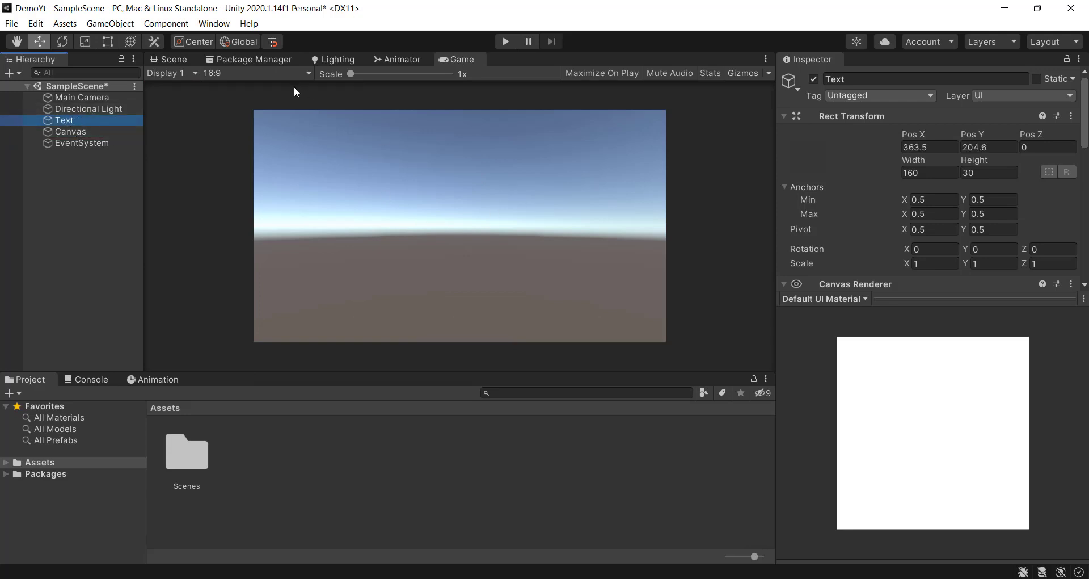
pyautogui.click(182, 56)
pyautogui.scroll(-10, 522, 242)
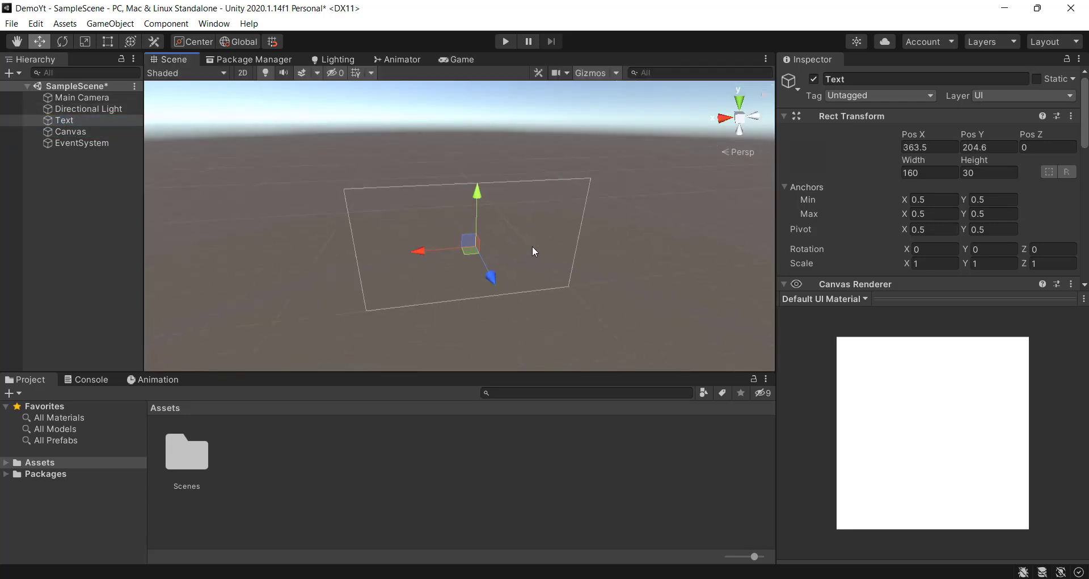
pyautogui.keyDown('alt'); pyautogui.moveTo(533, 247); pyautogui.dragTo(426, 122); pyautogui.keyUp('alt')
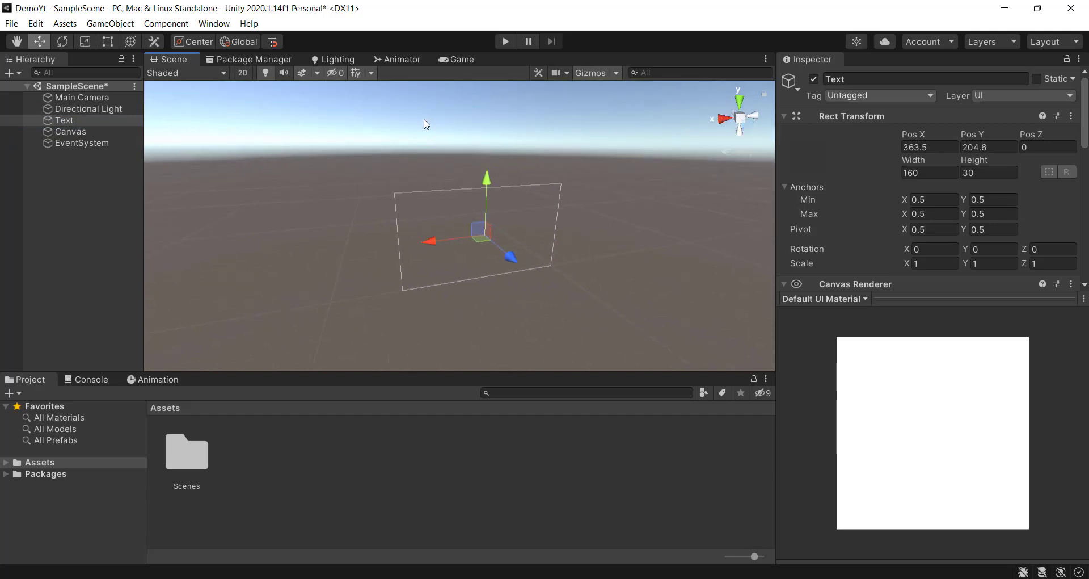
pyautogui.click(461, 58)
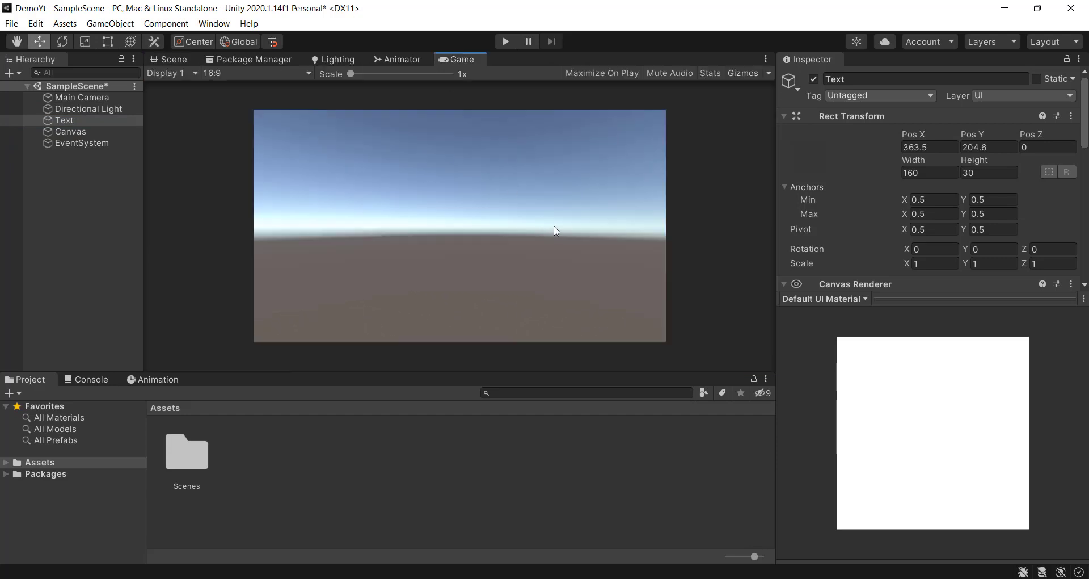
# Make the Text object a child of the Canvas again and add a UI Image to the Canvas.
pyautogui.moveTo(67, 120); pyautogui.dragTo(72, 133)
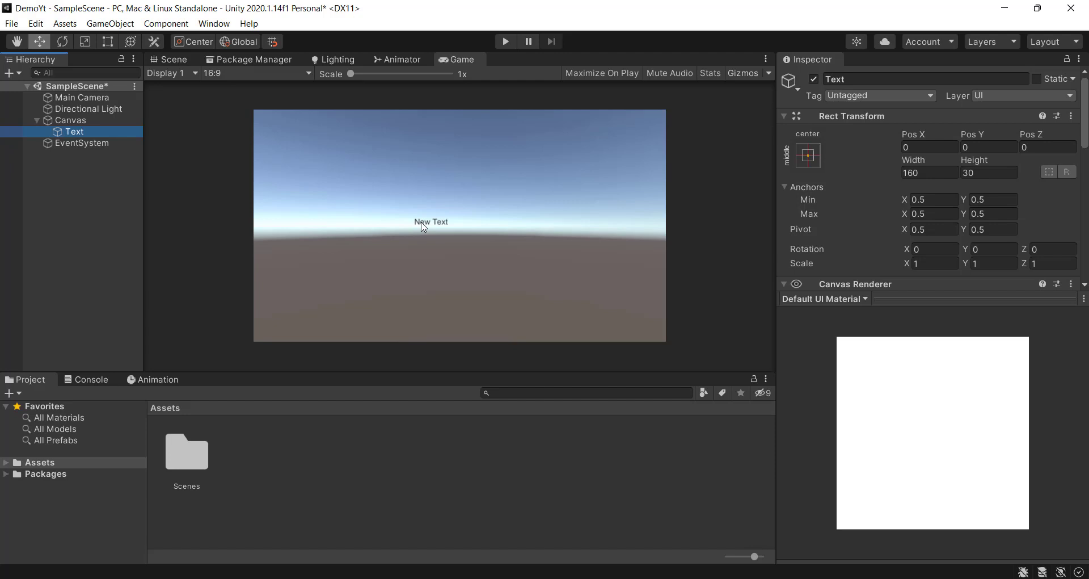
pyautogui.rightClick(73, 117)
pyautogui.moveTo(149, 366)
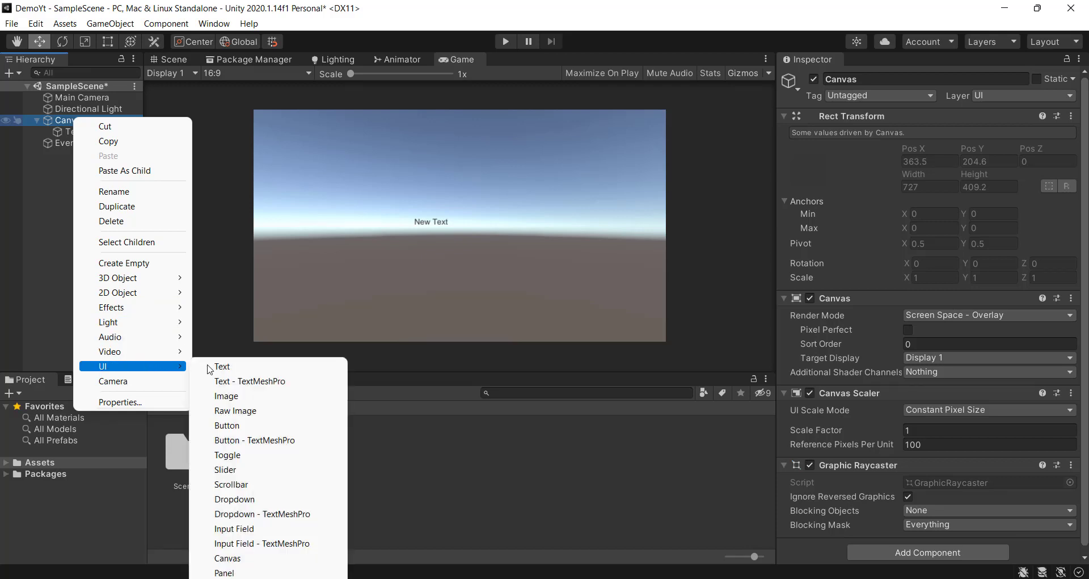
pyautogui.click(234, 396)
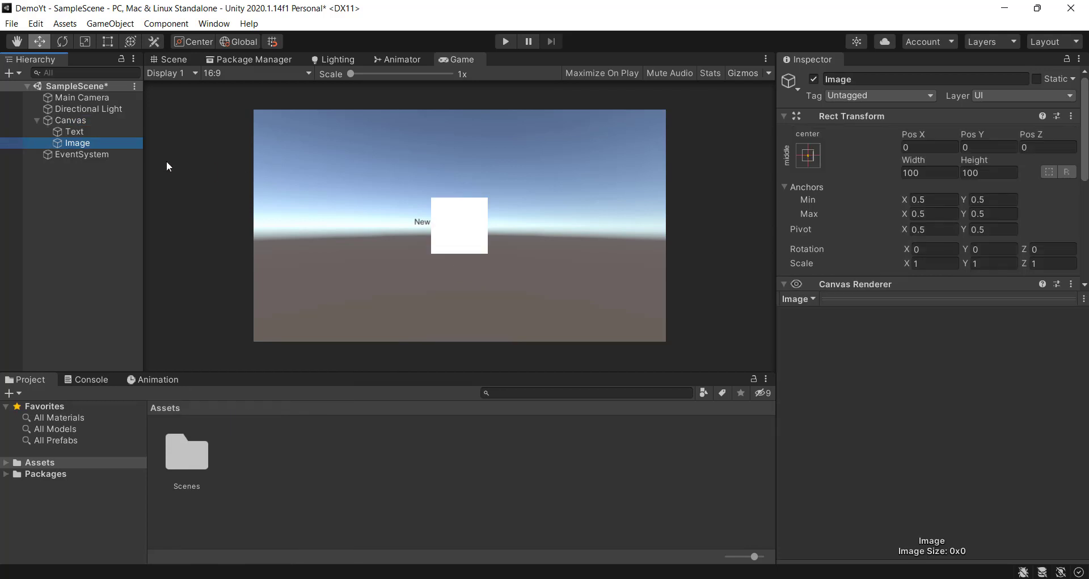
# Delete the Image and Text objects from the Canvas.
pyautogui.press('Delete')
pyautogui.click(105, 132)
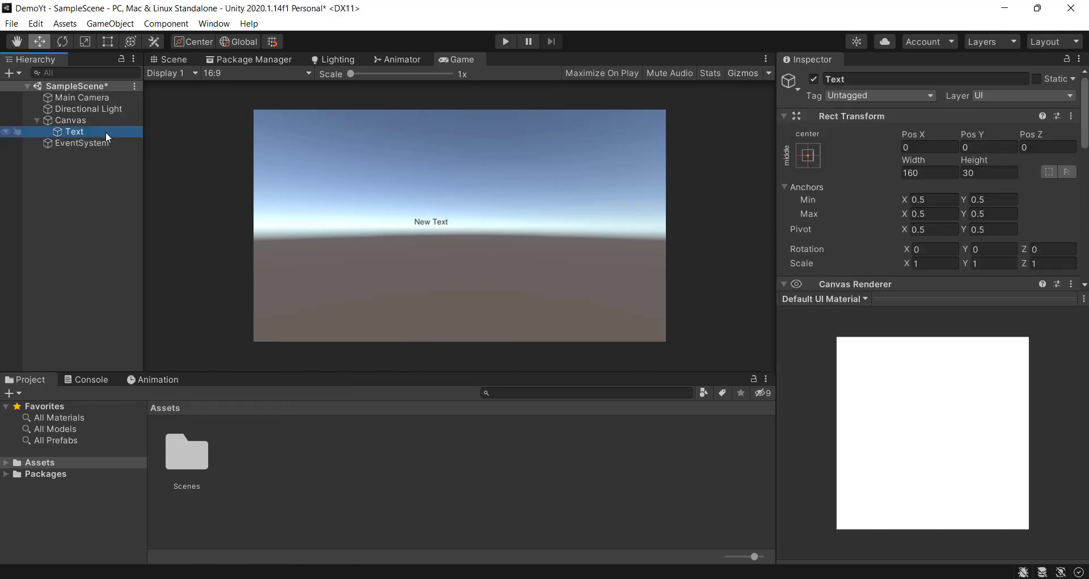
pyautogui.press('Delete')
# Add a new UI Image as a child of the empty Canvas and reveal all its component settings.
pyautogui.click(104, 123)
pyautogui.rightClick(104, 123)
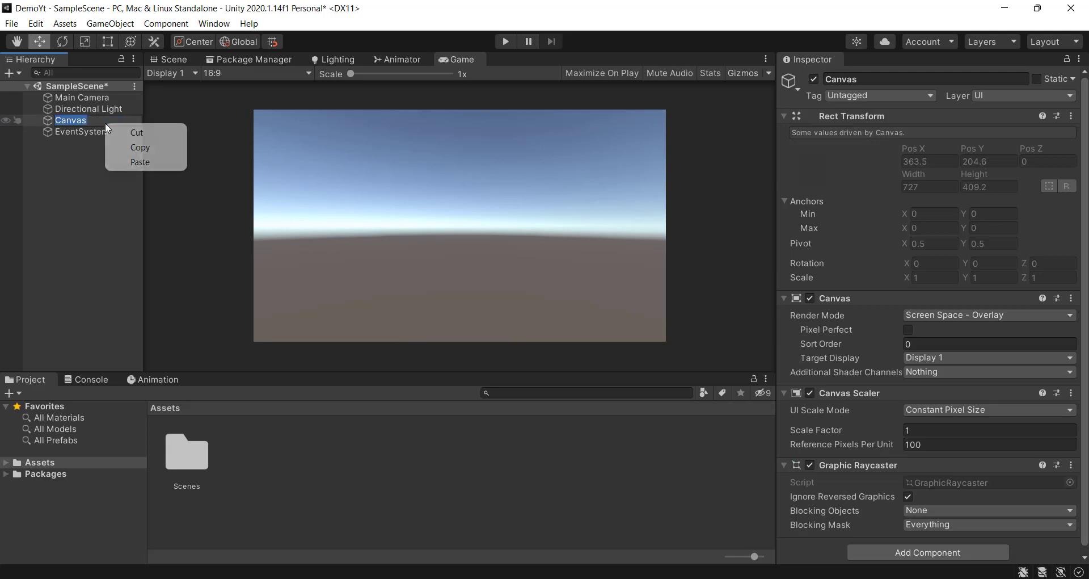
pyautogui.click(97, 136)
pyautogui.click(94, 151)
pyautogui.click(88, 117)
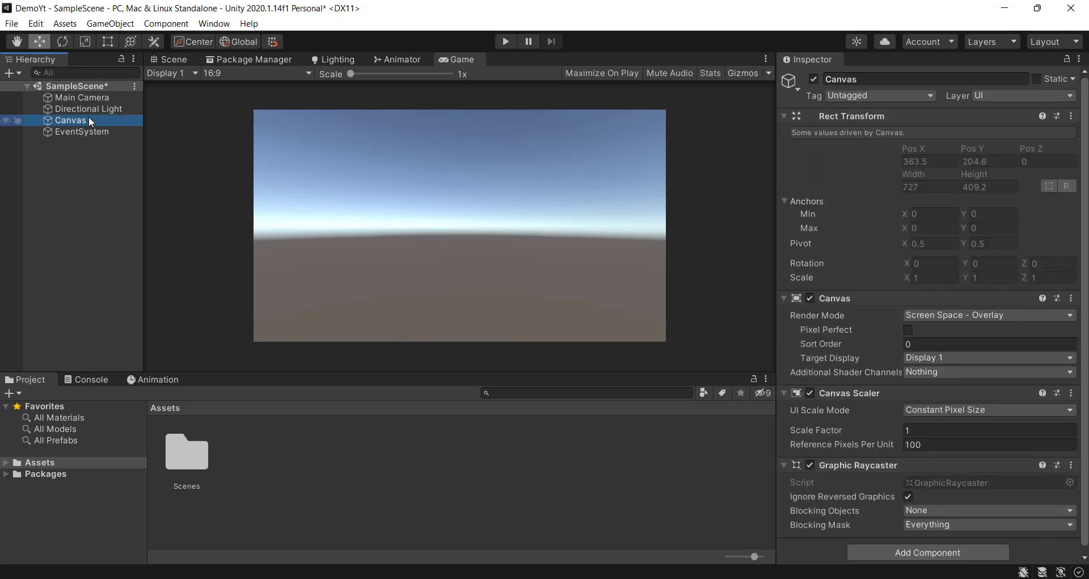
pyautogui.rightClick(89, 117)
pyautogui.moveTo(207, 373)
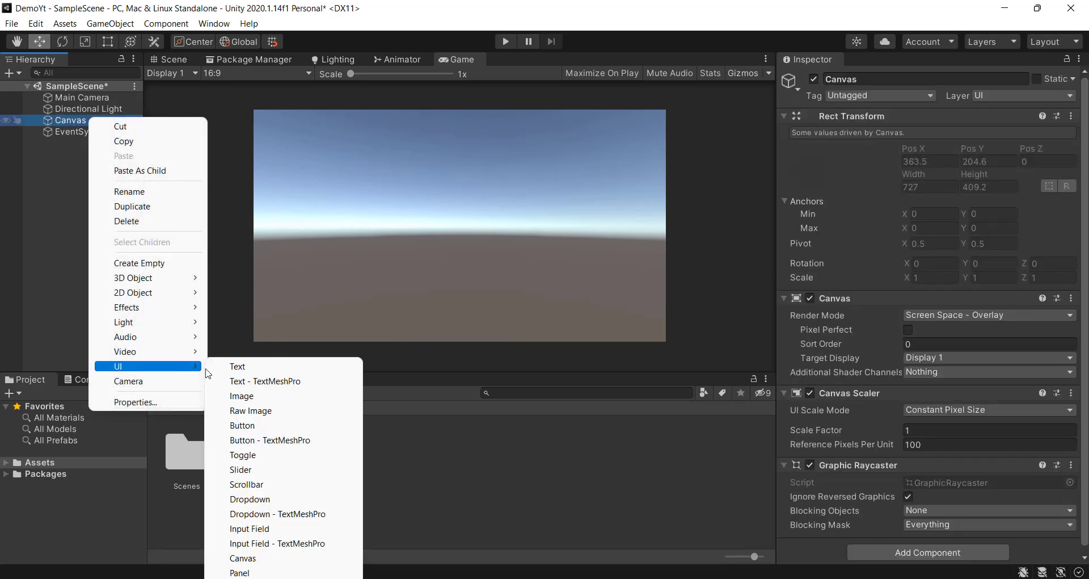
pyautogui.click(254, 396)
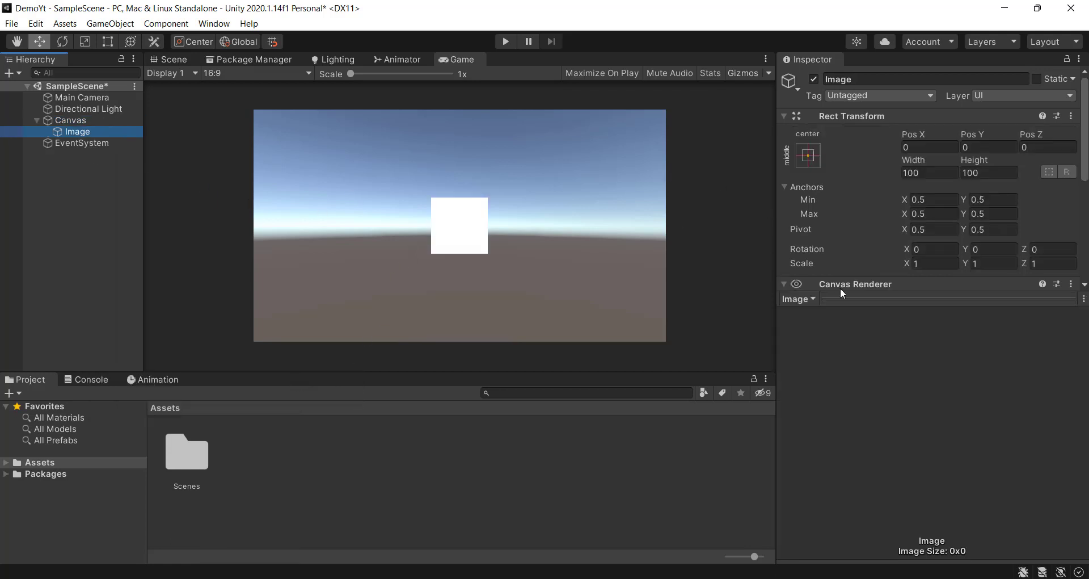
pyautogui.click(979, 294)
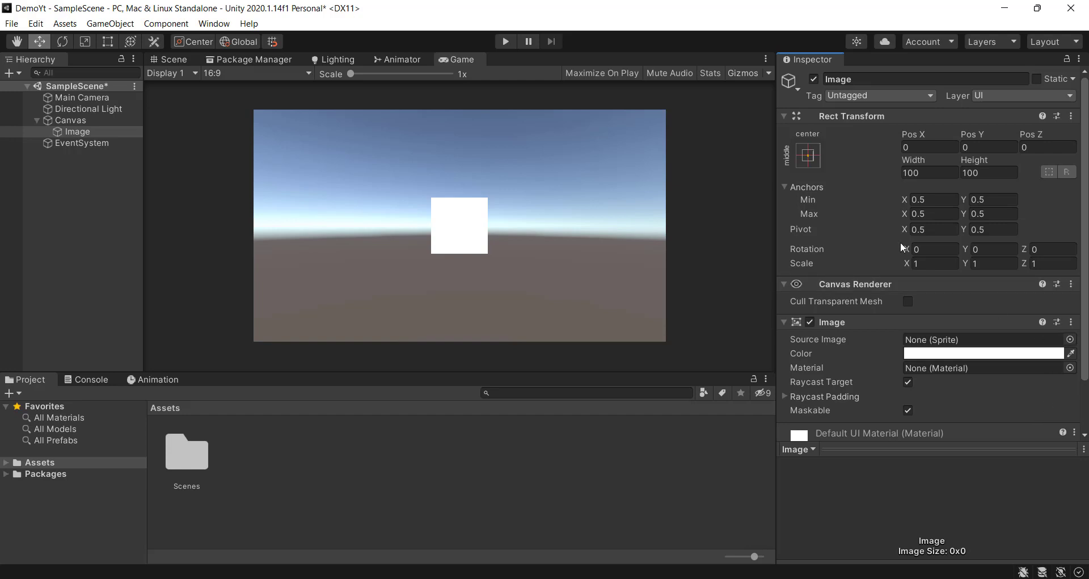
pyautogui.scroll(-3, 854, 340)
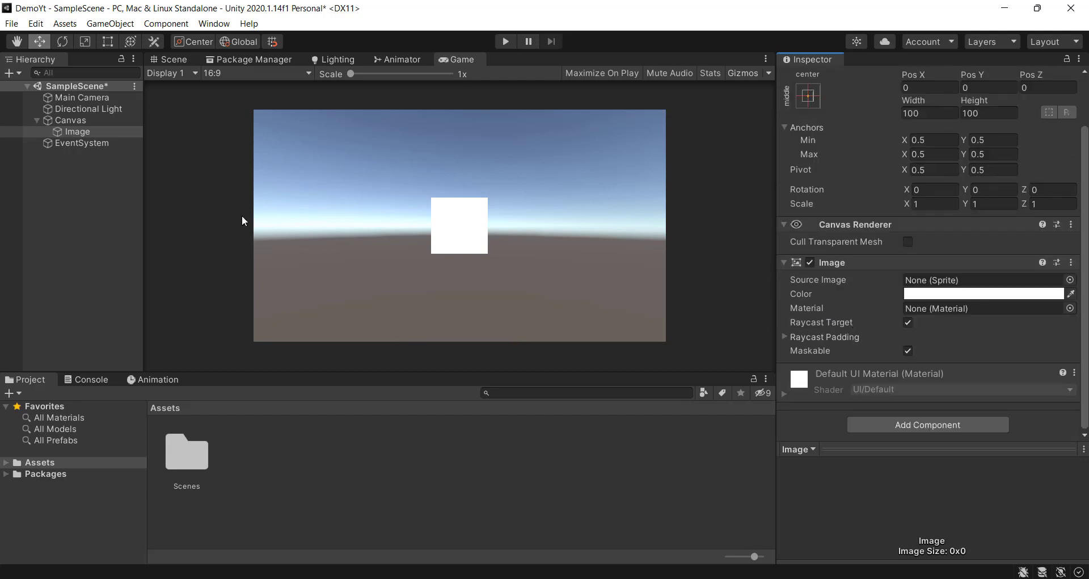
# Disable the Canvas component on the Canvas object to check its effect on the Image in the Game view.
pyautogui.click(74, 123)
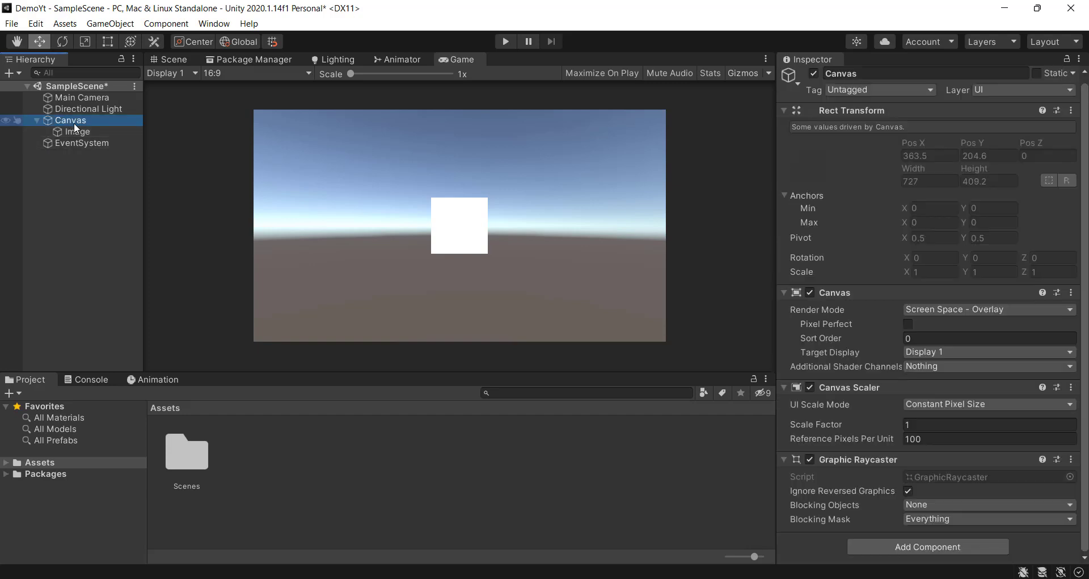
pyautogui.click(860, 139)
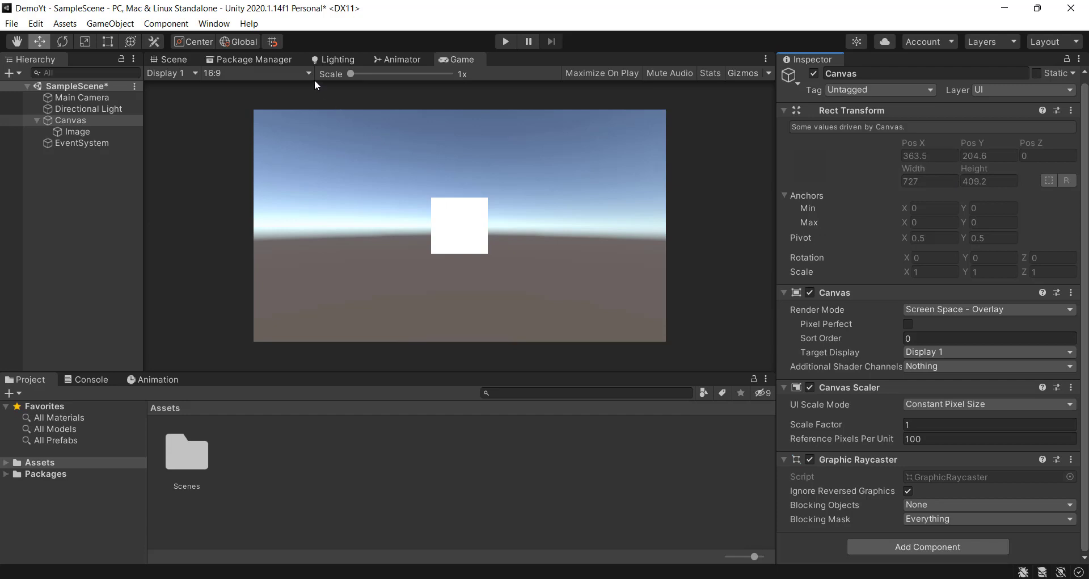
pyautogui.moveTo(348, 73); pyautogui.dragTo(259, 88)
pyautogui.click(808, 290)
pyautogui.click(808, 291)
pyautogui.click(809, 292)
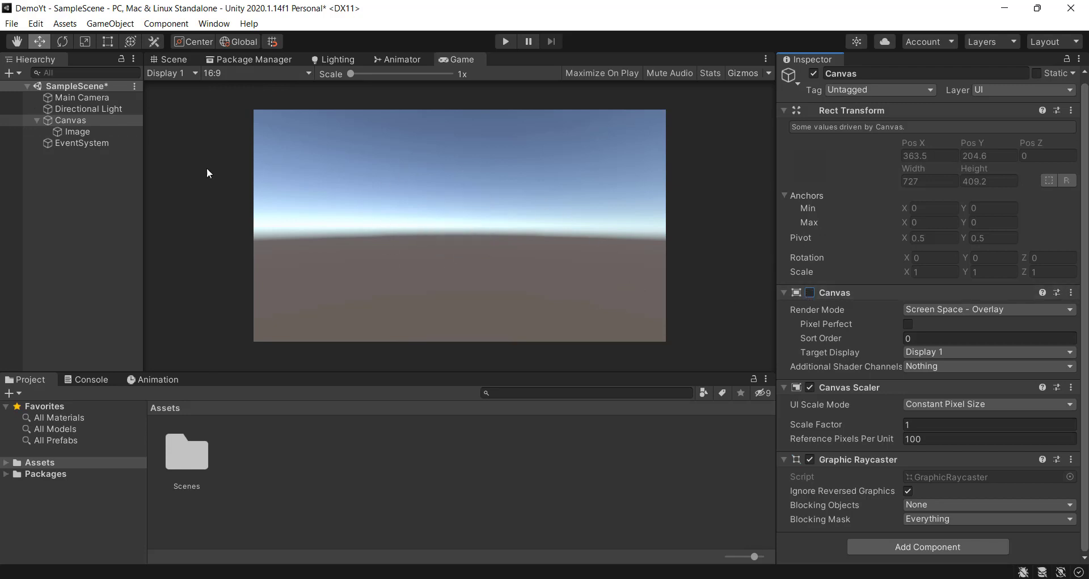
# Select the Canvas object again and re-enable its Canvas component.
pyautogui.click(71, 130)
pyautogui.click(76, 120)
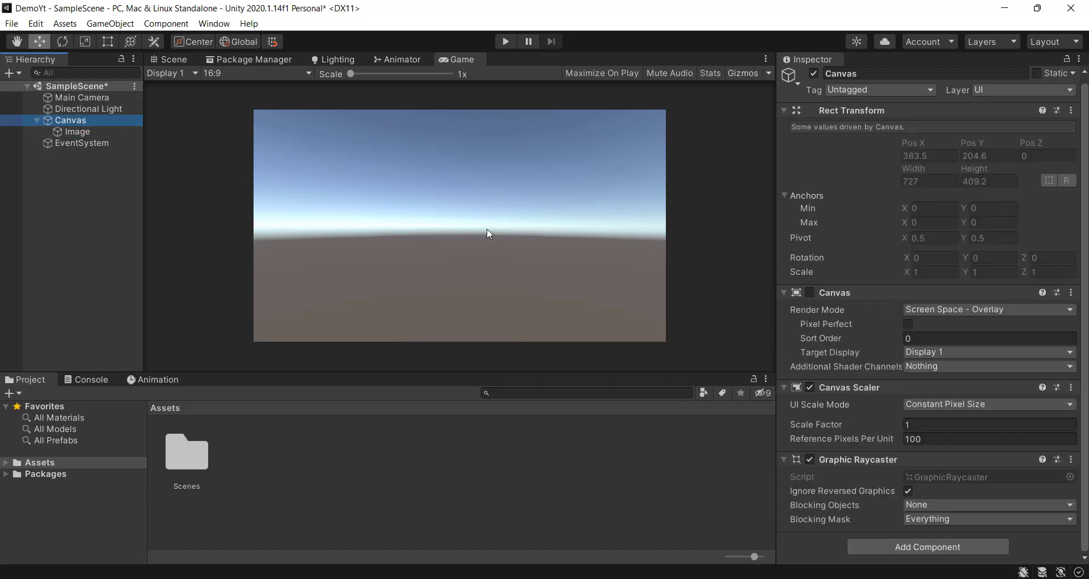
pyautogui.click(810, 292)
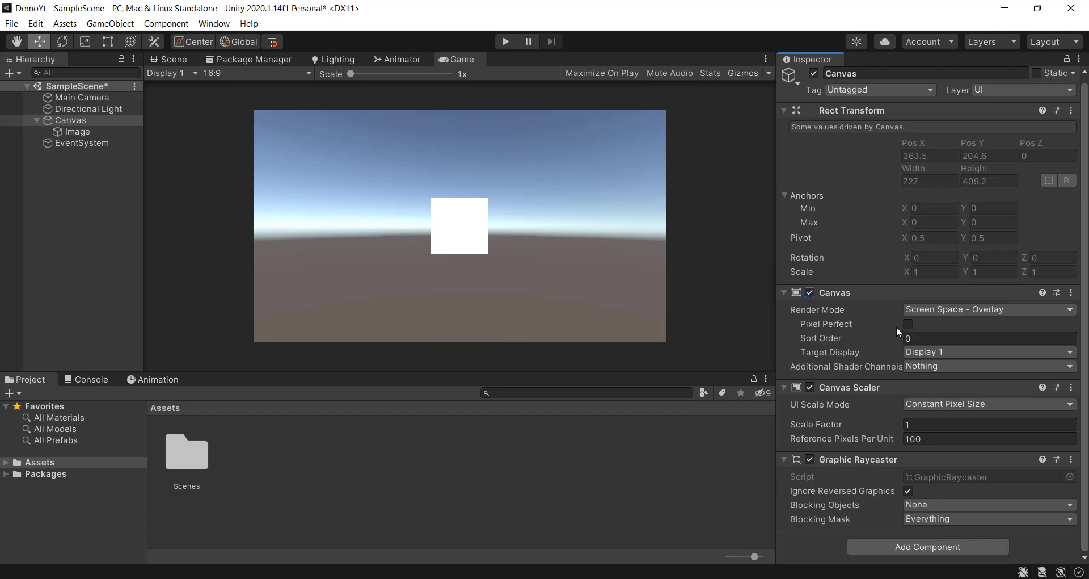
# Review the Canvas's Render Mode options, keep Screen Space - Overlay, and examine the canvas in the Scene view.
pyautogui.click(939, 313)
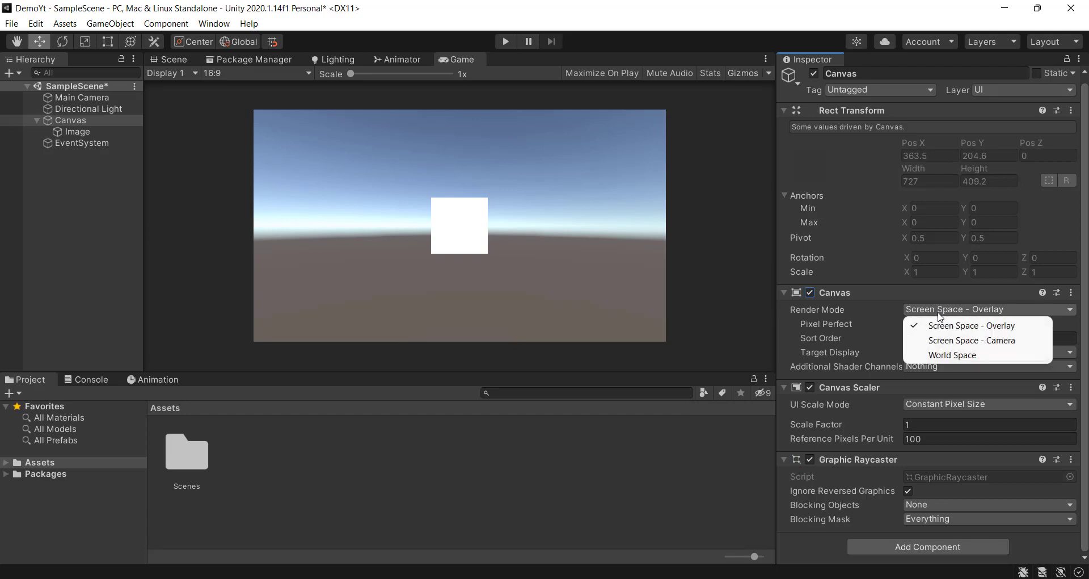
pyautogui.click(982, 326)
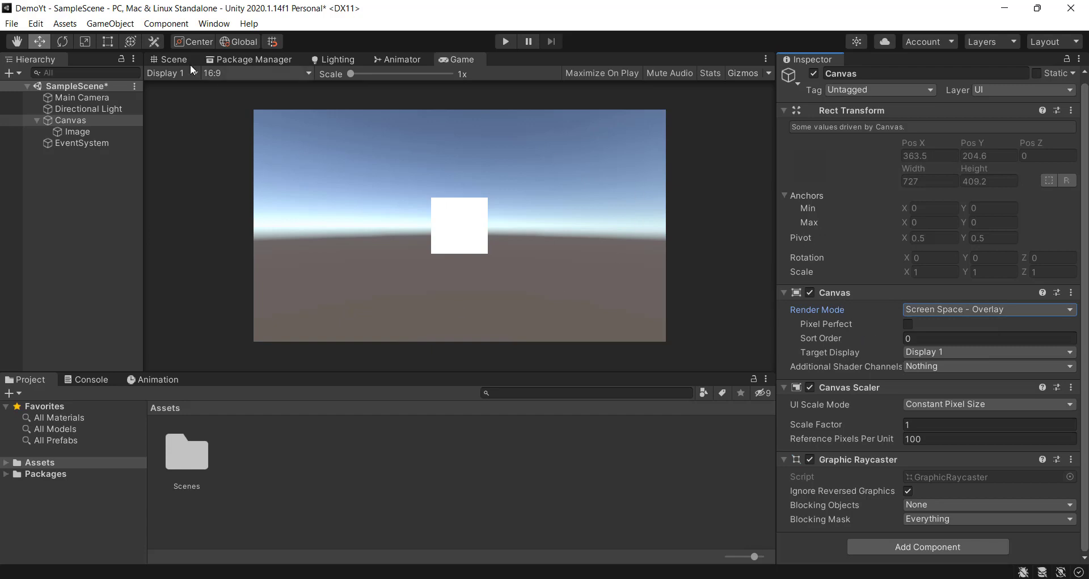
pyautogui.click(170, 59)
pyautogui.scroll(2, 578, 196)
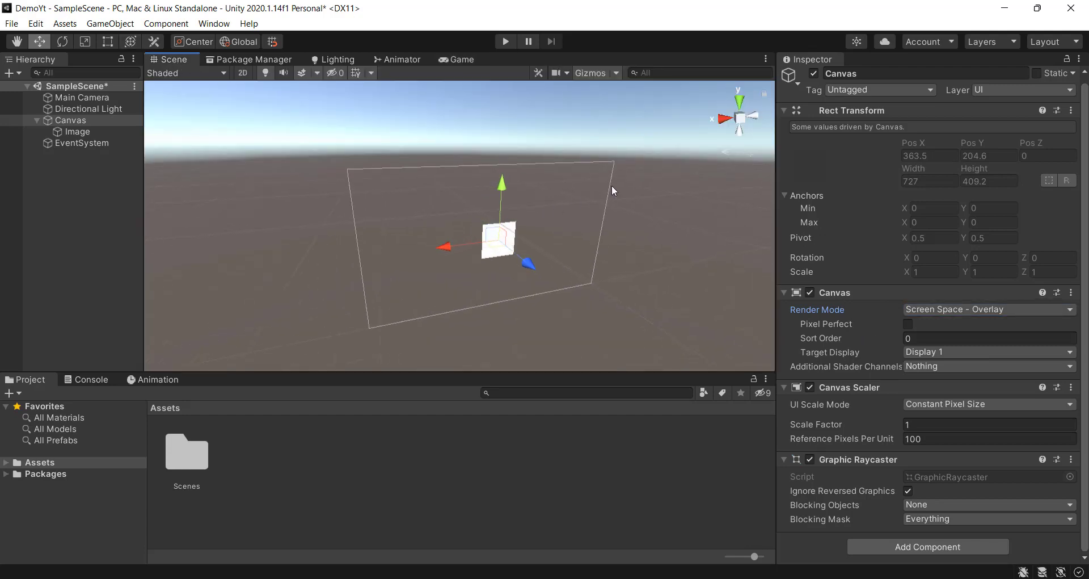
pyautogui.keyDown('alt'); pyautogui.moveTo(638, 231); pyautogui.dragTo(839, 309); pyautogui.keyUp('alt')
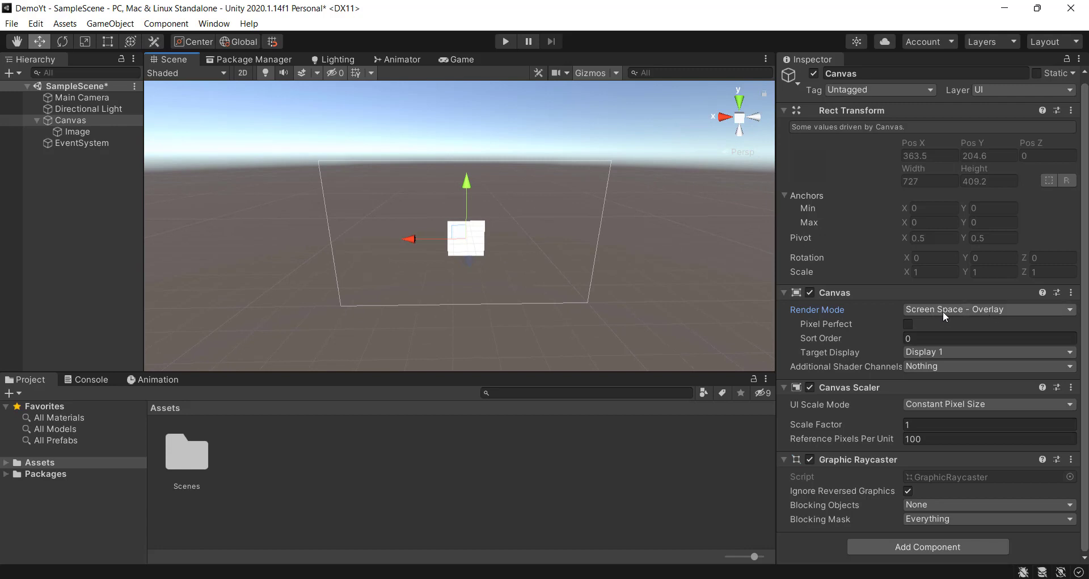
# Set the Canvas's Render Mode to Screen Space - Camera with Main Camera as Render Camera, and inspect it in the Scene view.
pyautogui.click(979, 309)
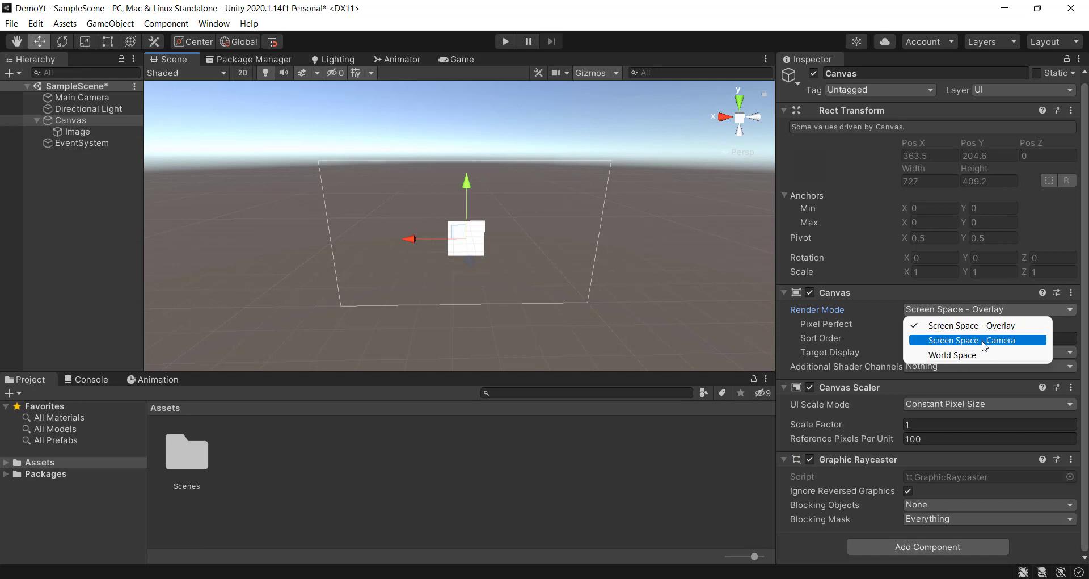
pyautogui.click(984, 341)
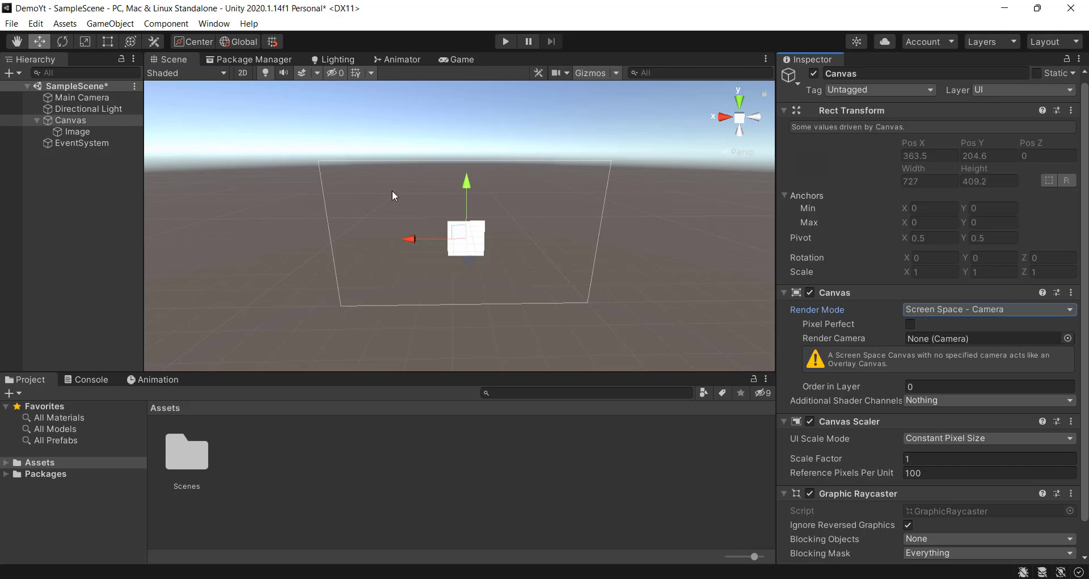
pyautogui.moveTo(70, 99); pyautogui.dragTo(915, 339)
pyautogui.moveTo(560, 314); pyautogui.dragTo(436, 208, button='middle')
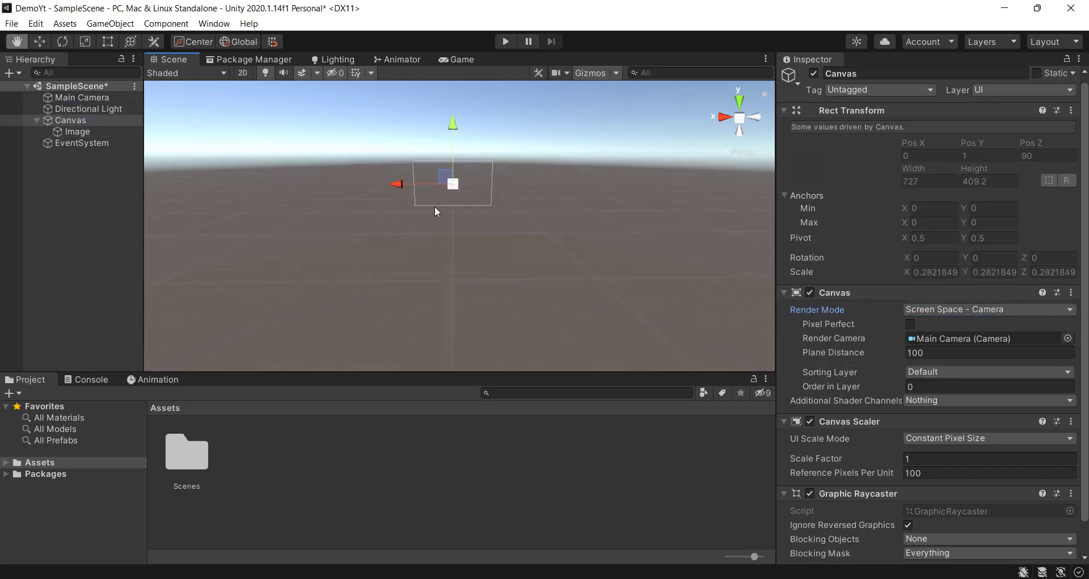
pyautogui.scroll(5, 451, 136)
pyautogui.moveTo(454, 130); pyautogui.dragTo(466, 181, button='middle')
pyautogui.scroll(3, 431, 220)
pyautogui.keyDown('alt'); pyautogui.moveTo(430, 221); pyautogui.dragTo(518, 195); pyautogui.keyUp('alt')
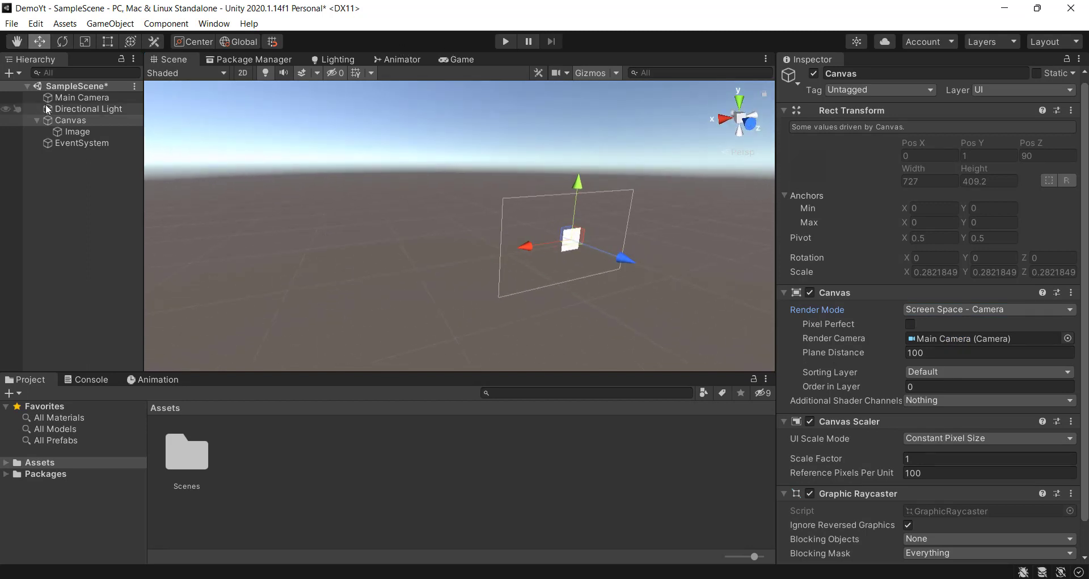
# Select the Main Camera and examine from several angles how the canvas sits within its view frustum.
pyautogui.click(80, 98)
pyautogui.keyDown('alt'); pyautogui.moveTo(593, 233); pyautogui.dragTo(559, 301); pyautogui.keyUp('alt')
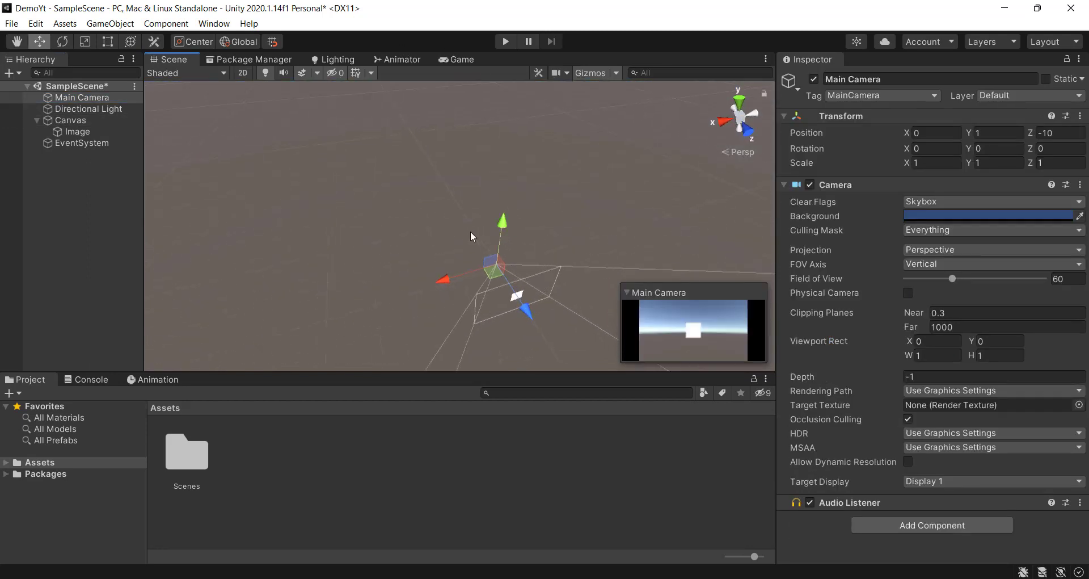
pyautogui.keyDown('alt'); pyautogui.moveTo(472, 235); pyautogui.dragTo(454, 224); pyautogui.keyUp('alt')
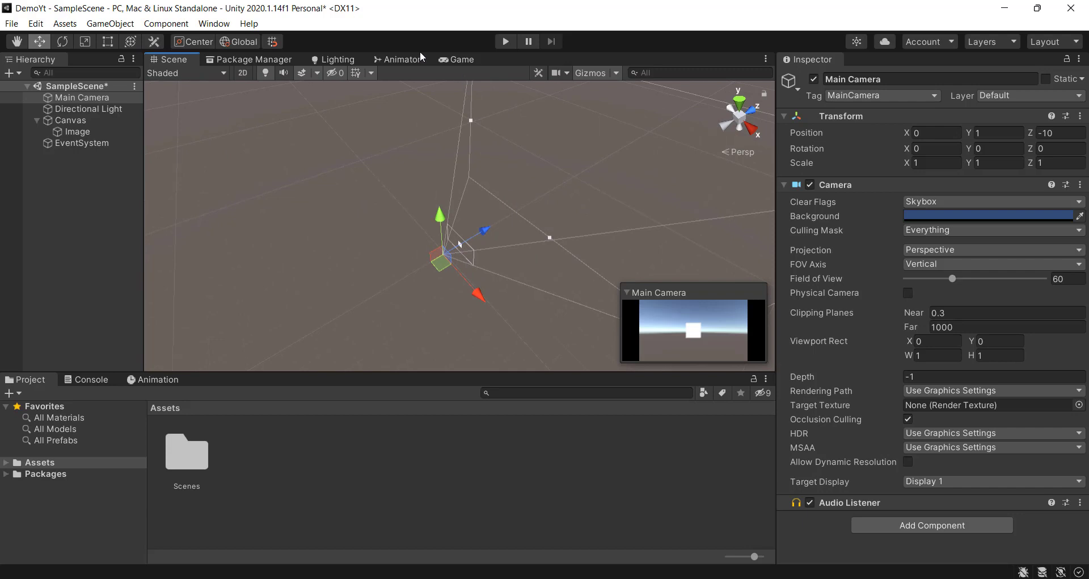
pyautogui.keyDown('alt'); pyautogui.moveTo(483, 293); pyautogui.dragTo(595, 211); pyautogui.keyUp('alt')
pyautogui.press('w')
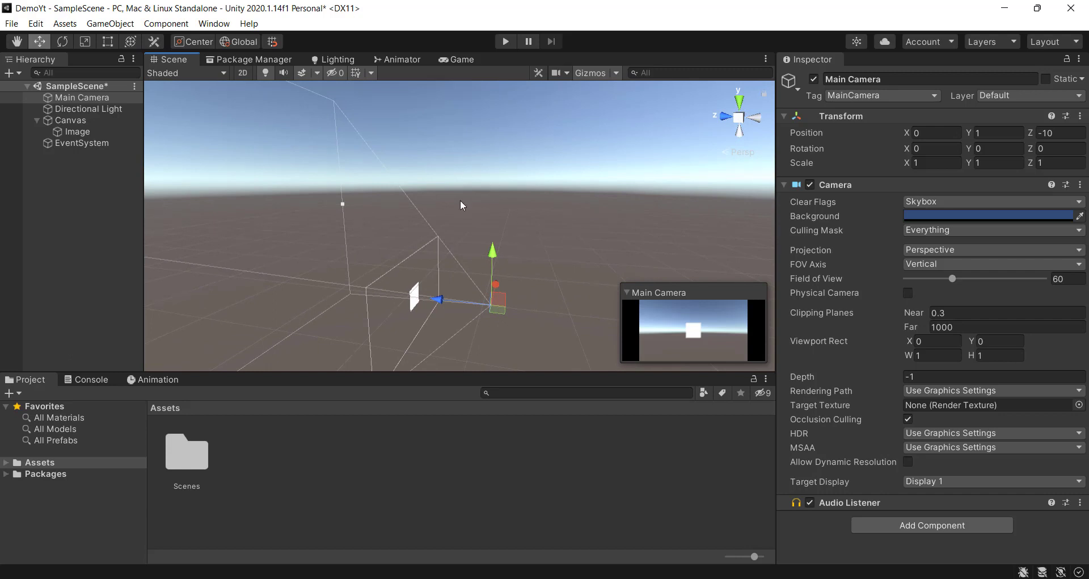
pyautogui.keyDown('alt'); pyautogui.moveTo(460, 200); pyautogui.dragTo(368, 222); pyautogui.keyUp('alt')
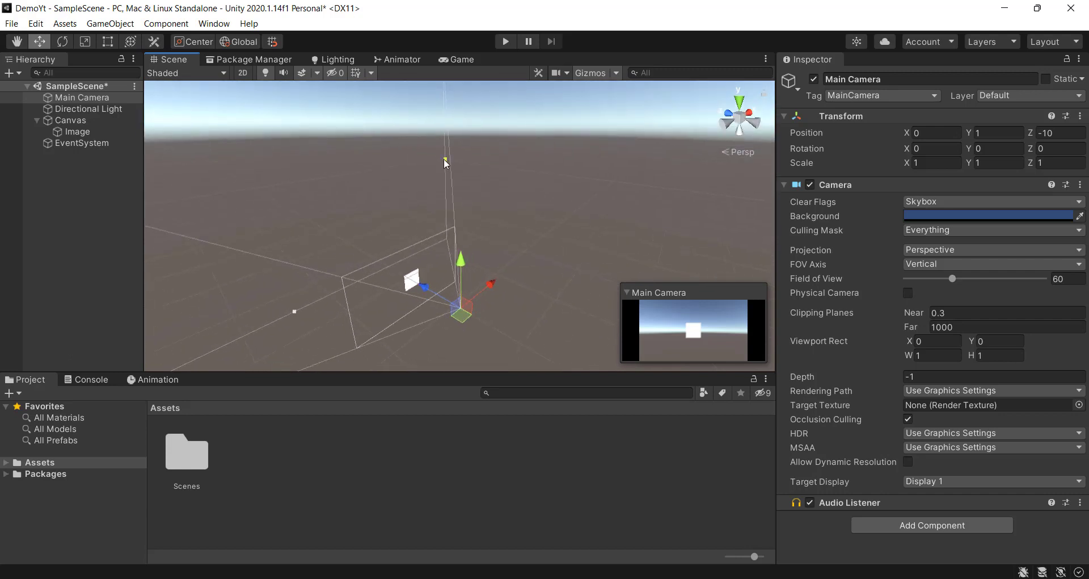
# Try wider and narrower Field of View values on the Main Camera to compare the canvas size, and restore it to 60.
pyautogui.moveTo(444, 158); pyautogui.dragTo(465, 196)
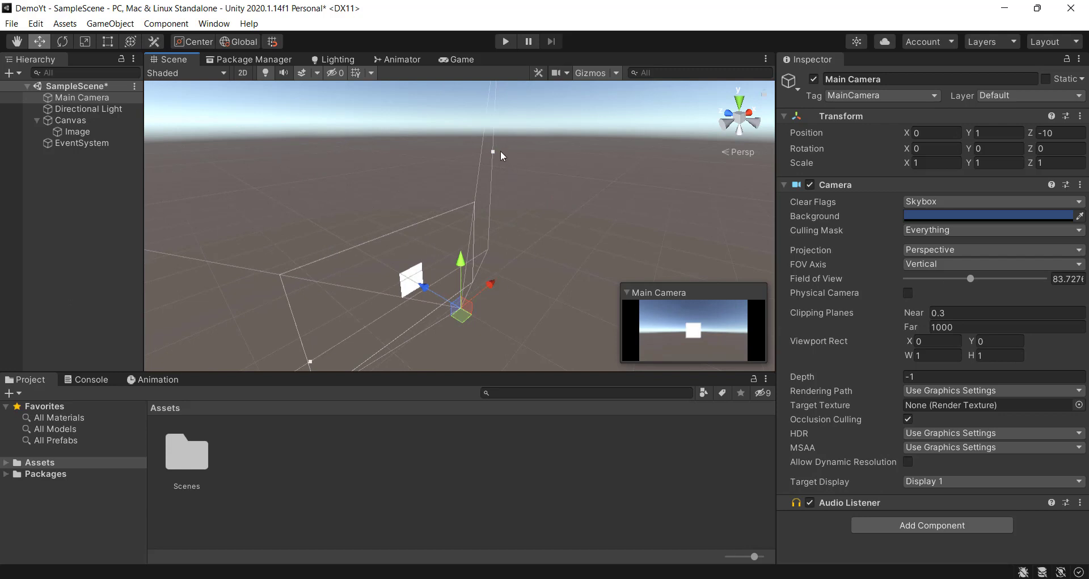
pyautogui.moveTo(495, 149); pyautogui.dragTo(428, 167)
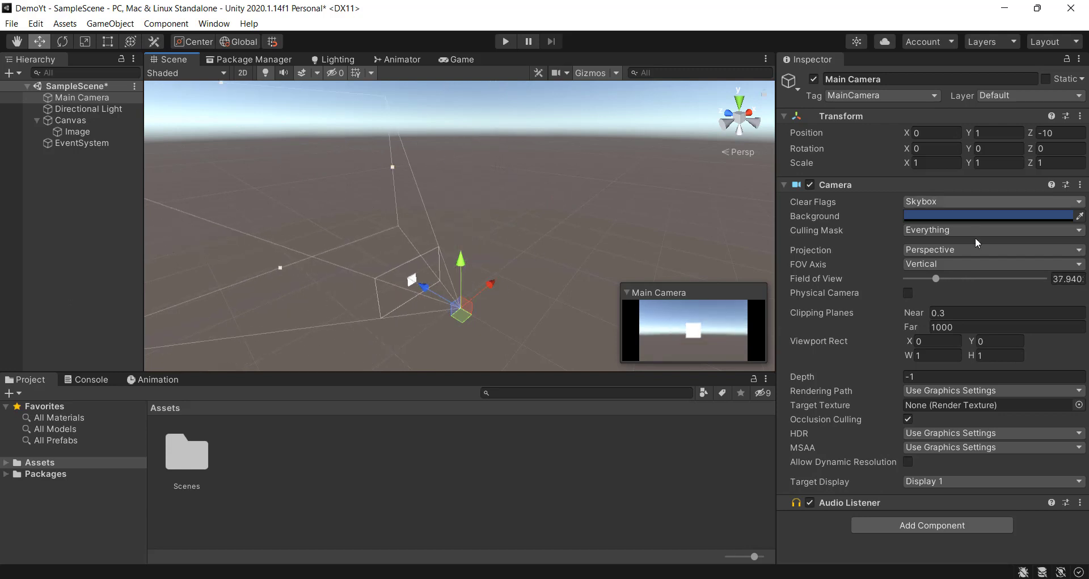
pyautogui.click(1061, 279)
pyautogui.write('9')
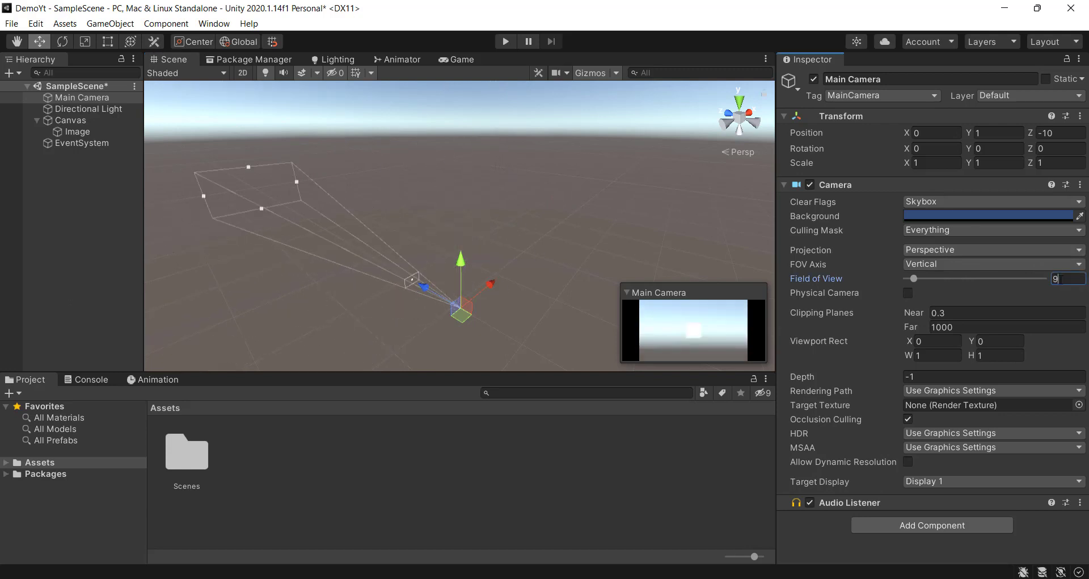
pyautogui.press('BackSpace')
pyautogui.write('60')
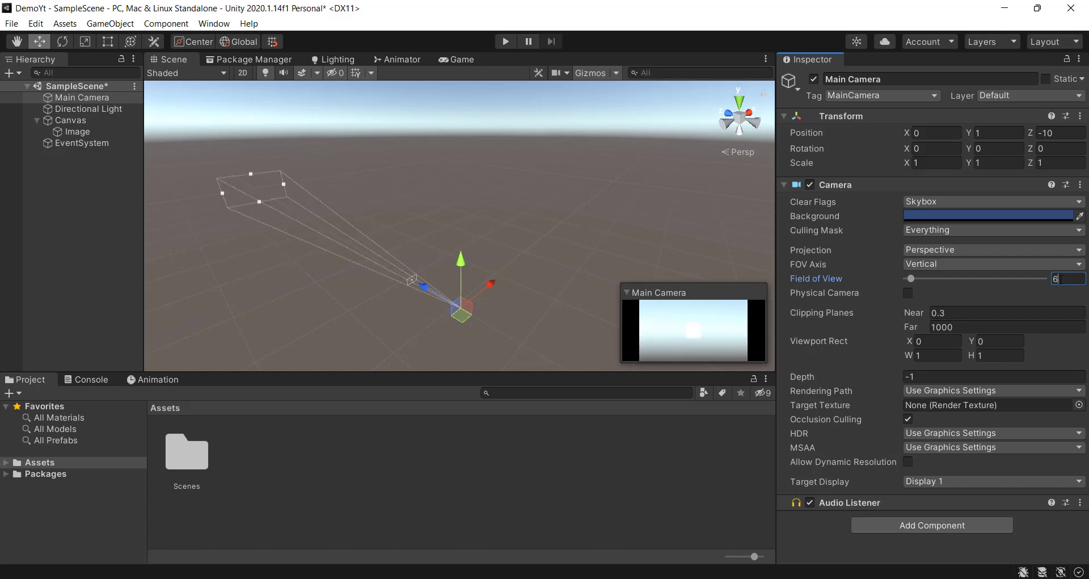
# Enable Pixel Perfect on the Canvas and, after trying World Space, return its Render Mode to Screen Space - Overlay.
pyautogui.click(58, 123)
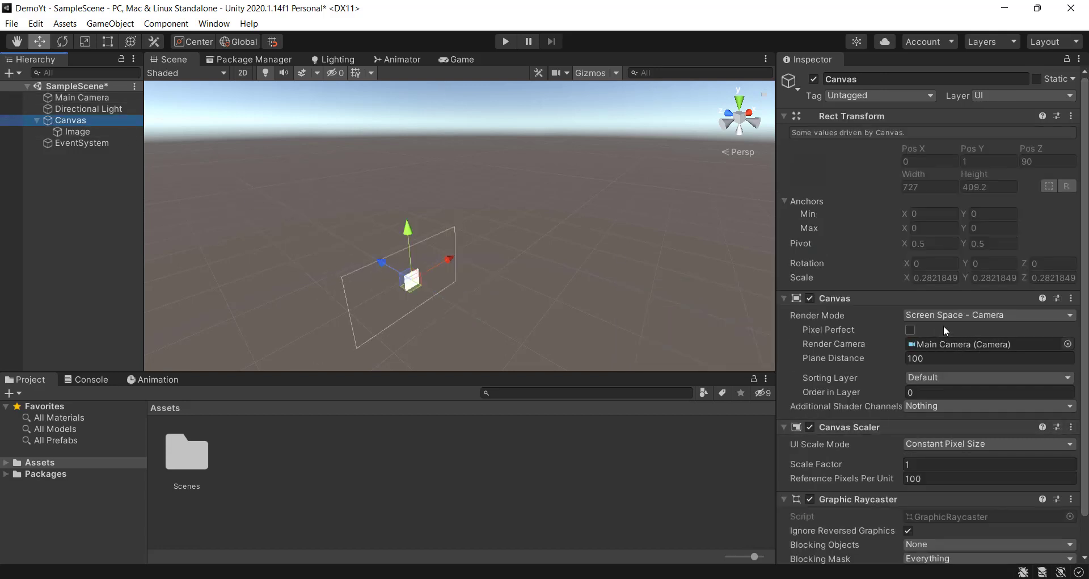
pyautogui.click(905, 329)
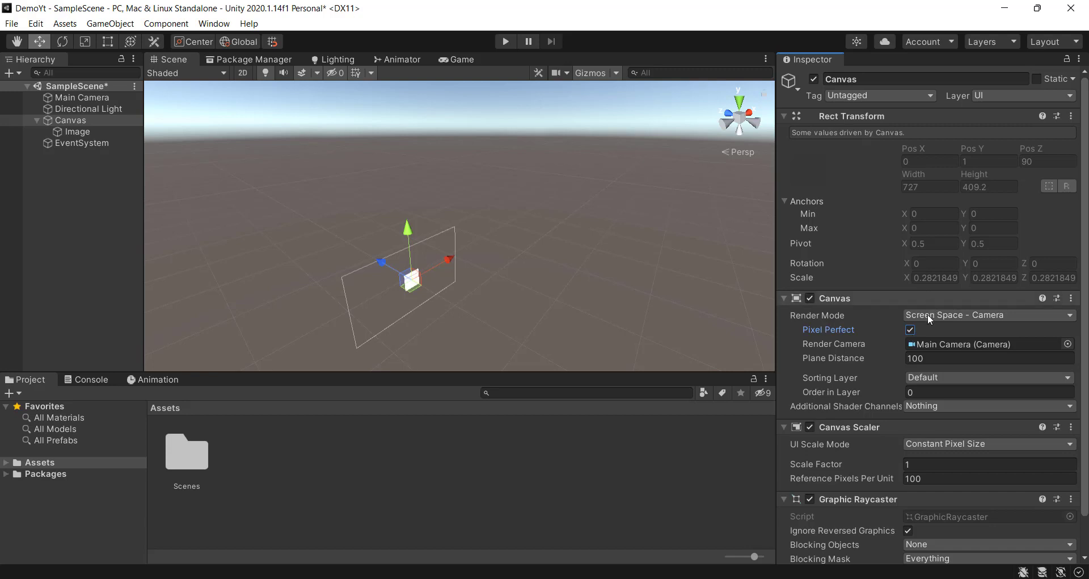
pyautogui.click(930, 315)
pyautogui.click(939, 360)
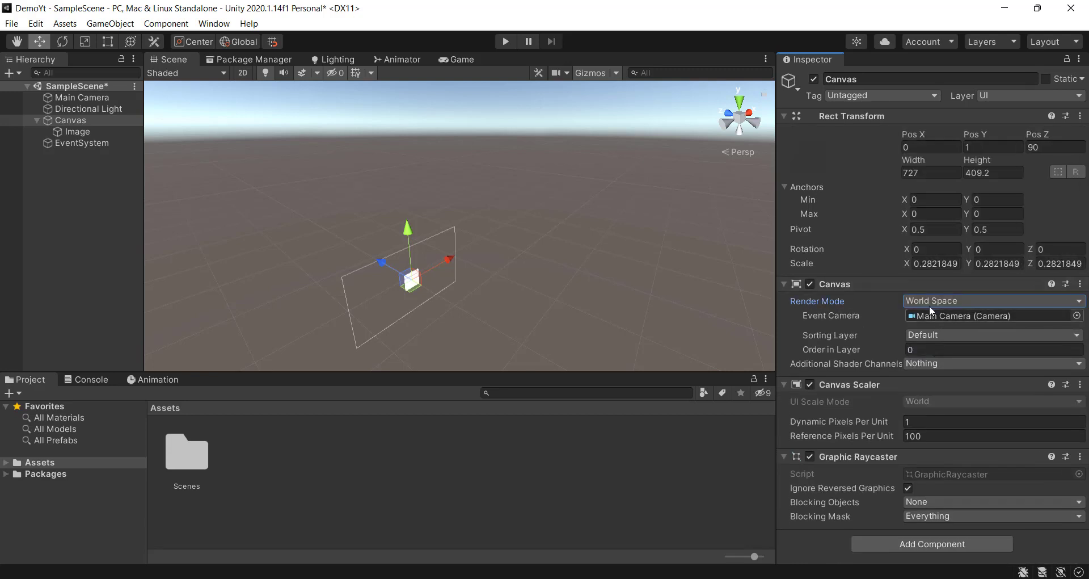
pyautogui.click(933, 300)
pyautogui.click(931, 318)
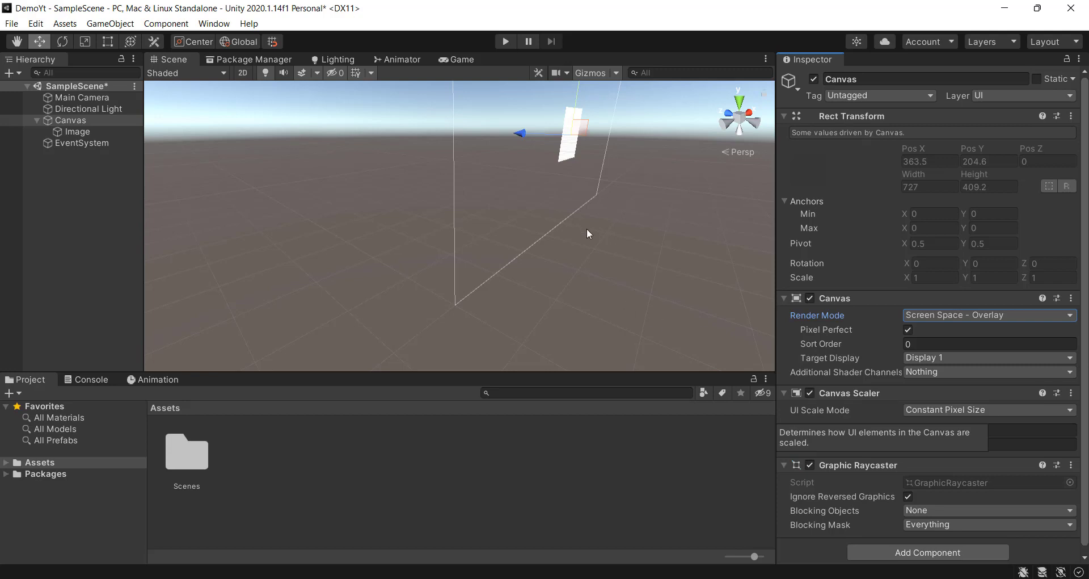
# Compare how the white image appears in the Game view at Free Aspect and at 16:10 under Constant Pixel Size.
pyautogui.moveTo(587, 228); pyautogui.dragTo(468, 299, button='middle')
pyautogui.scroll(-1, 513, 248)
pyautogui.keyDown('alt'); pyautogui.moveTo(513, 250); pyautogui.dragTo(451, 235); pyautogui.keyUp('alt')
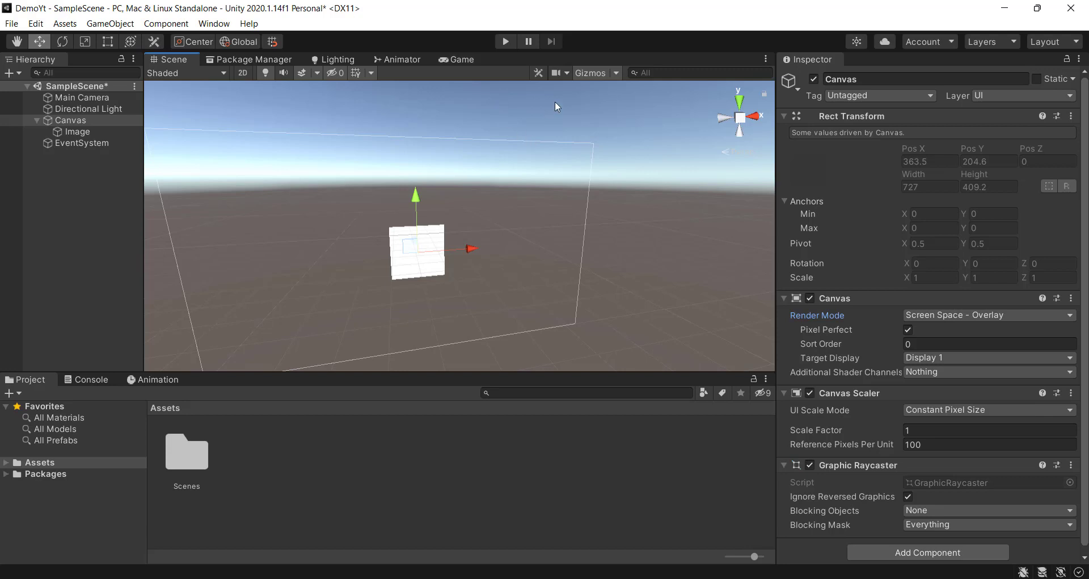
pyautogui.click(455, 60)
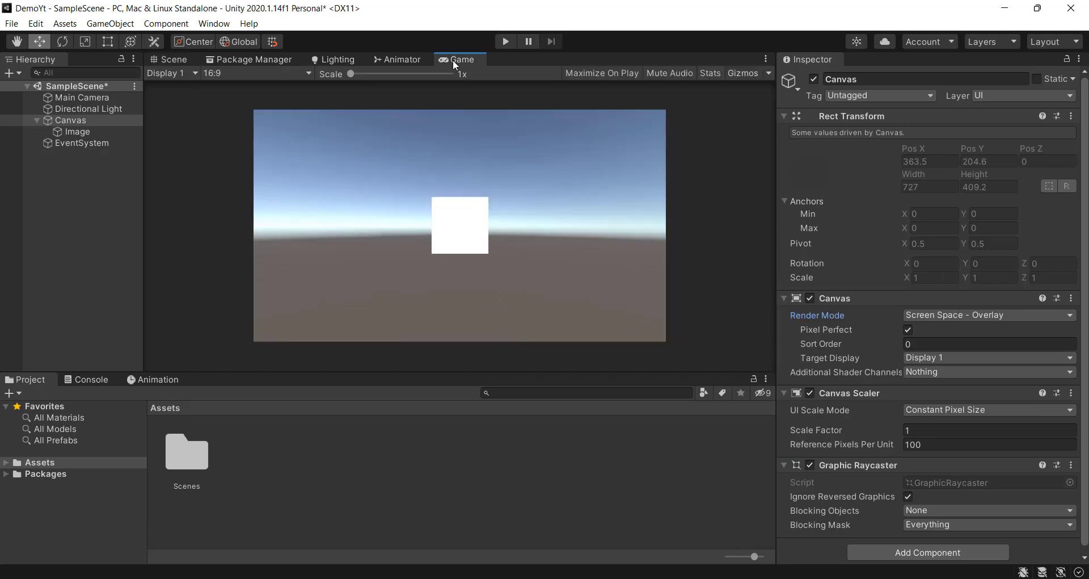
pyautogui.click(304, 74)
pyautogui.click(261, 118)
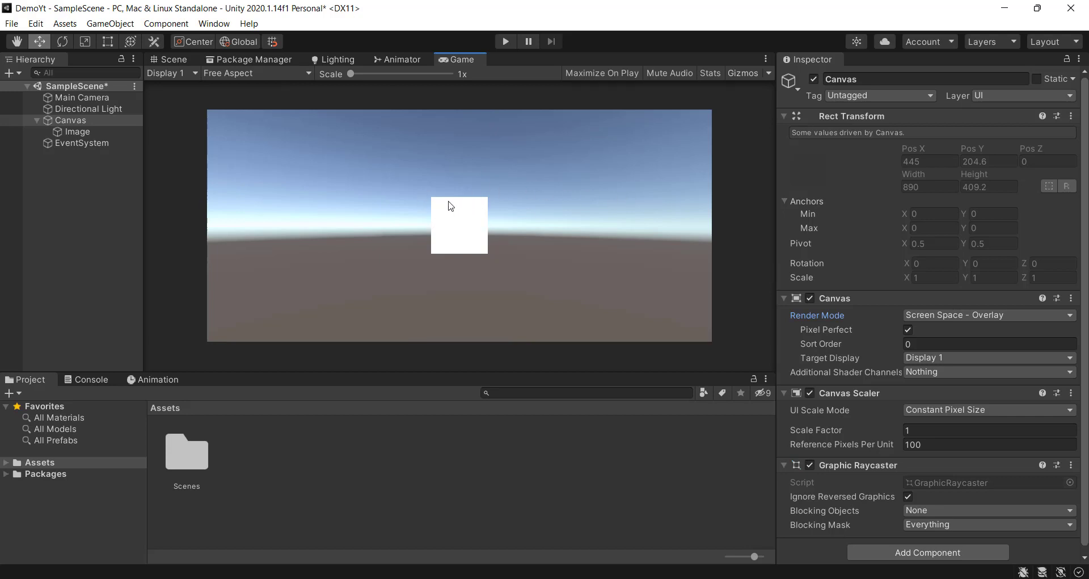
pyautogui.click(294, 74)
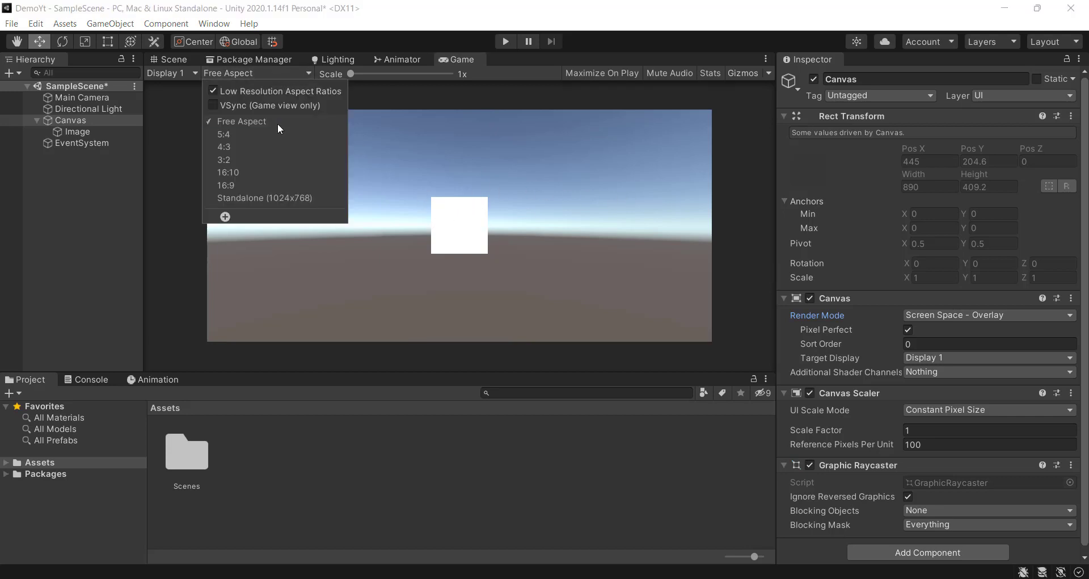
pyautogui.click(250, 172)
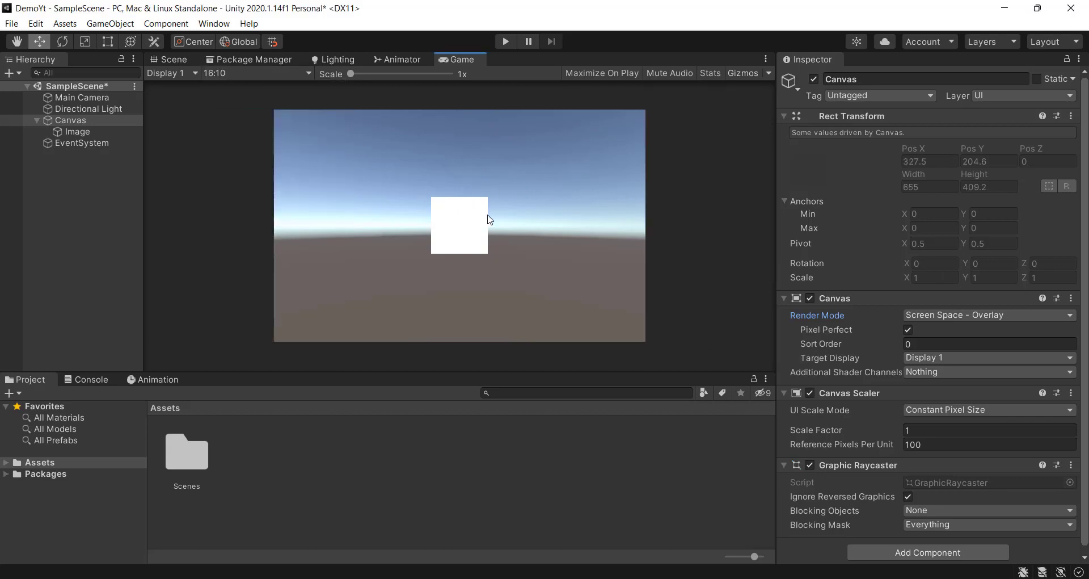
# Set the Canvas Scaler's UI Scale Mode to Scale With Screen Size, compare Free Aspect with 5:4, and leave the Game view on Free Aspect.
pyautogui.click(959, 409)
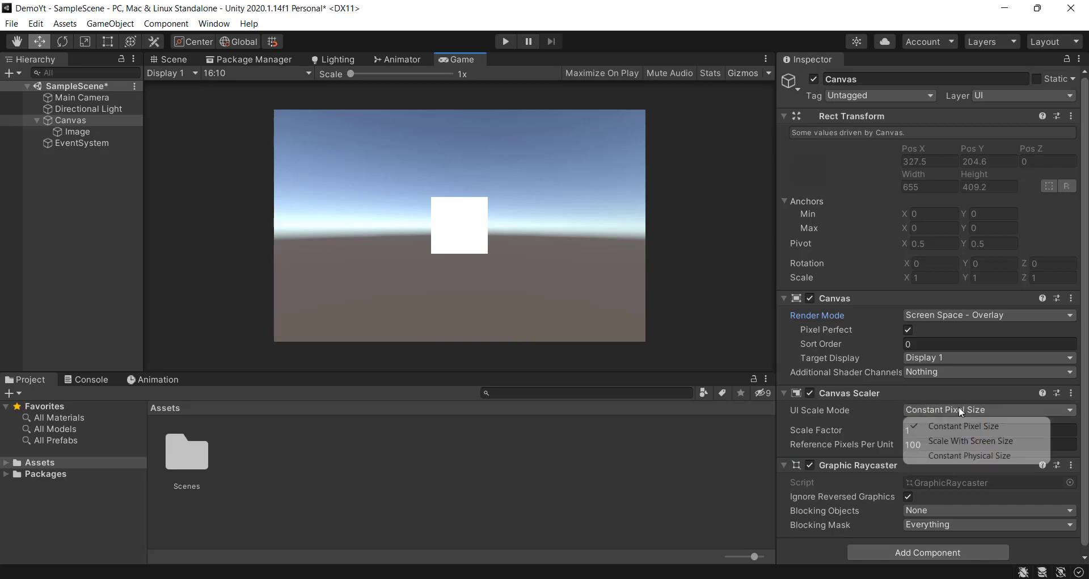
pyautogui.click(958, 441)
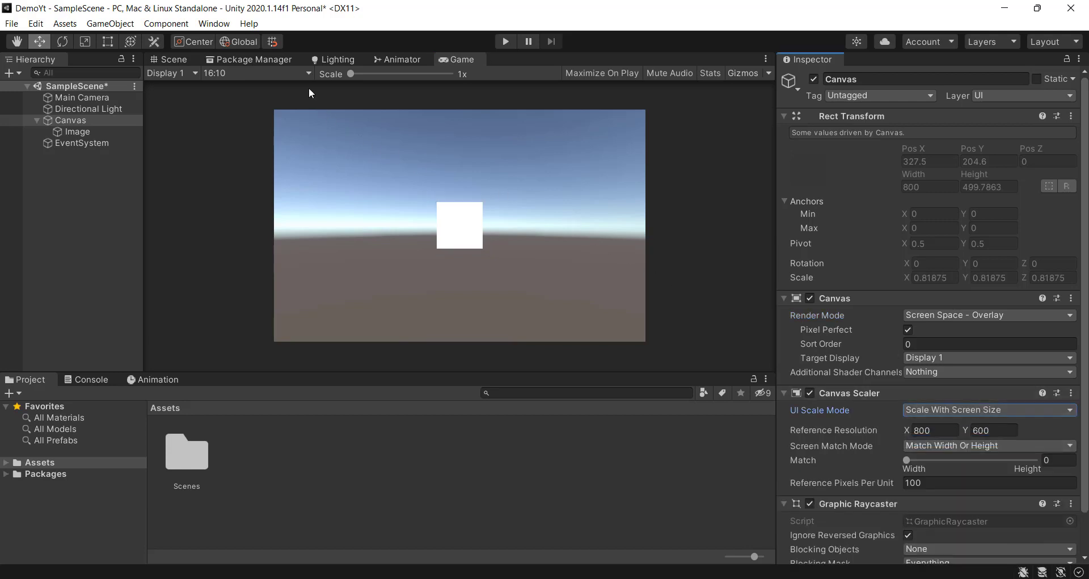
pyautogui.click(290, 72)
pyautogui.click(250, 121)
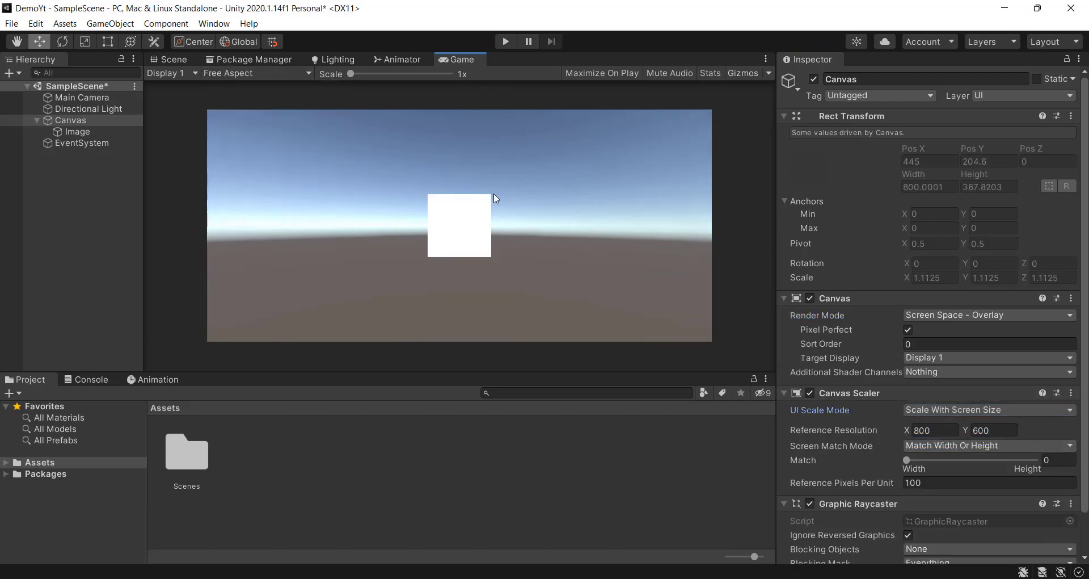
pyautogui.click(248, 74)
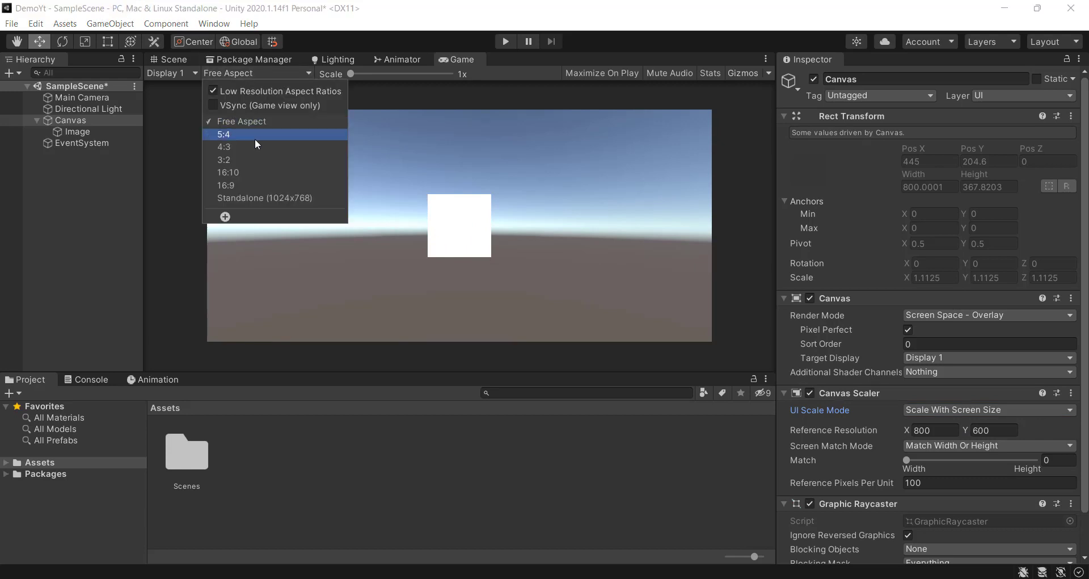
pyautogui.click(254, 135)
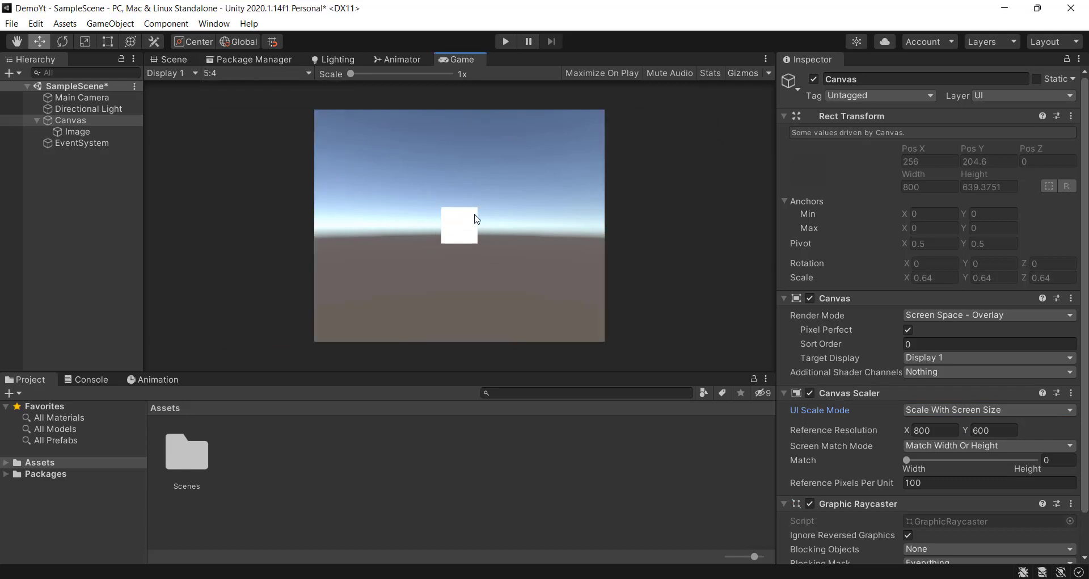
pyautogui.click(255, 73)
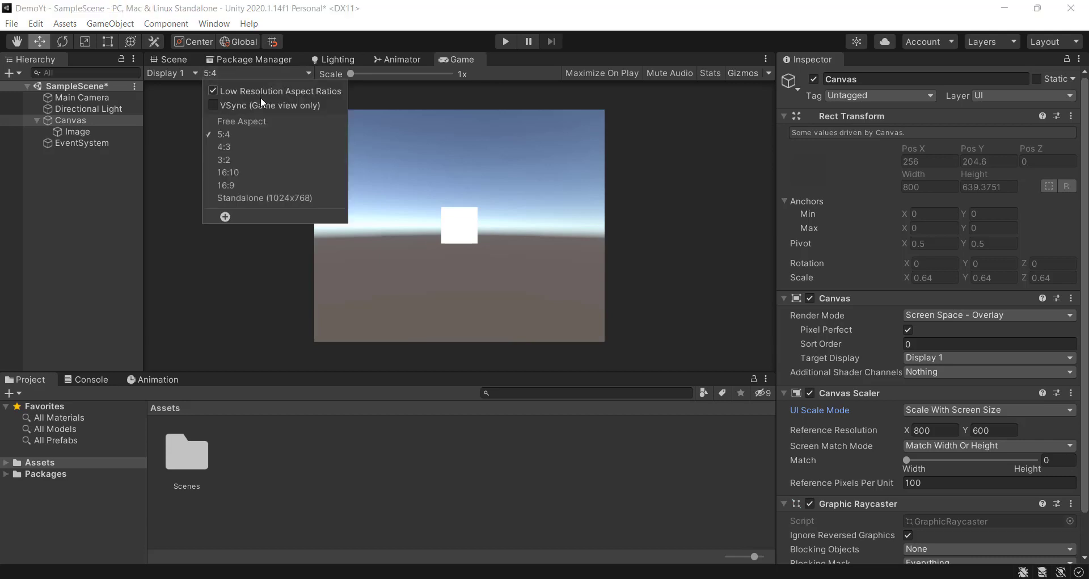
pyautogui.click(244, 121)
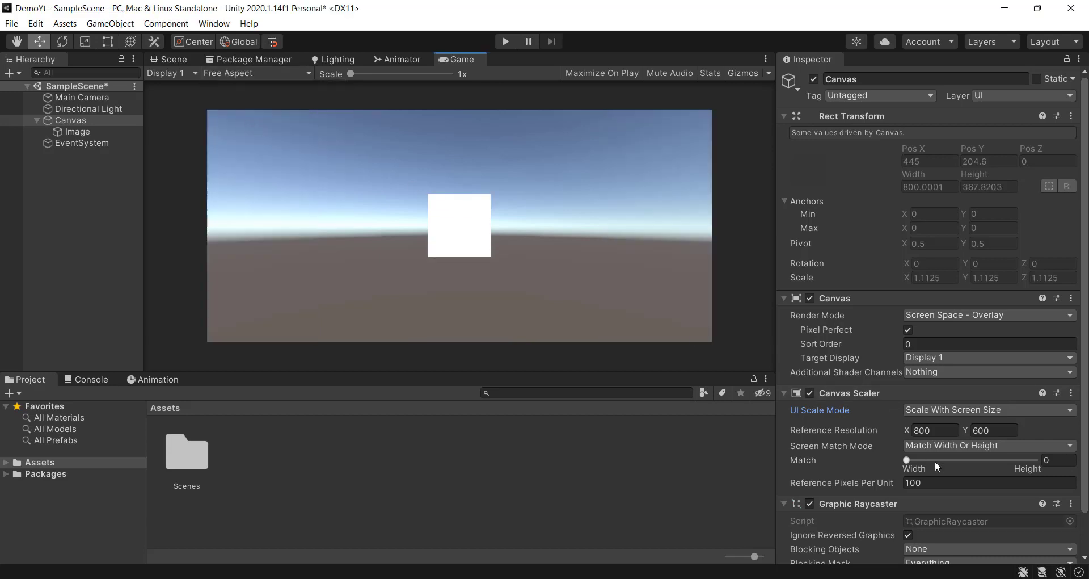
# Return the Canvas Scaler's UI Scale Mode to Constant Pixel Size.
pyautogui.scroll(-2, 951, 468)
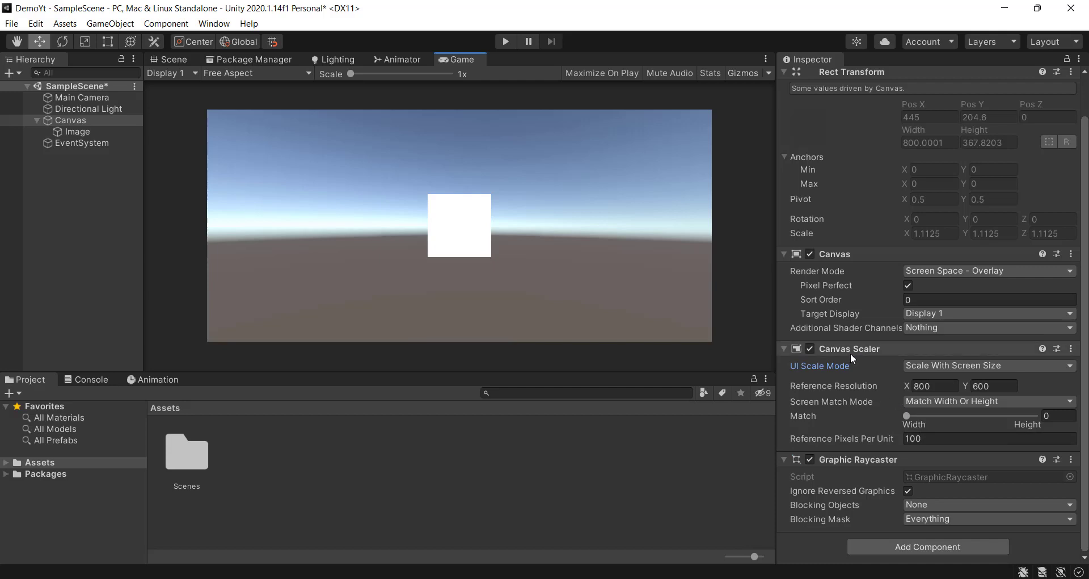
pyautogui.click(962, 367)
pyautogui.click(960, 375)
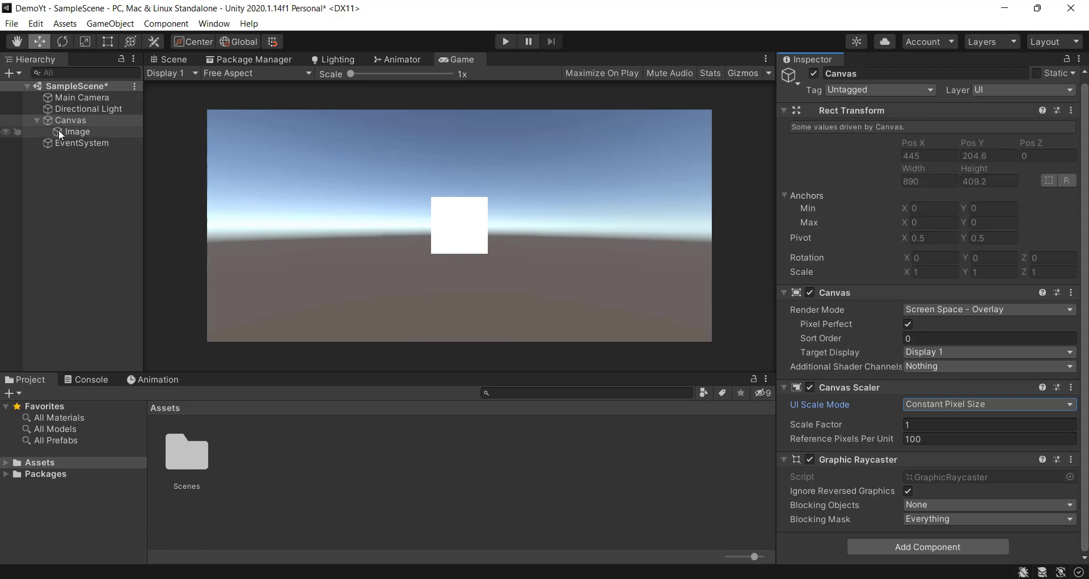
# Compare the Directional Light's Transform with the Rect Transform of the Canvas and its child Image.
pyautogui.click(76, 130)
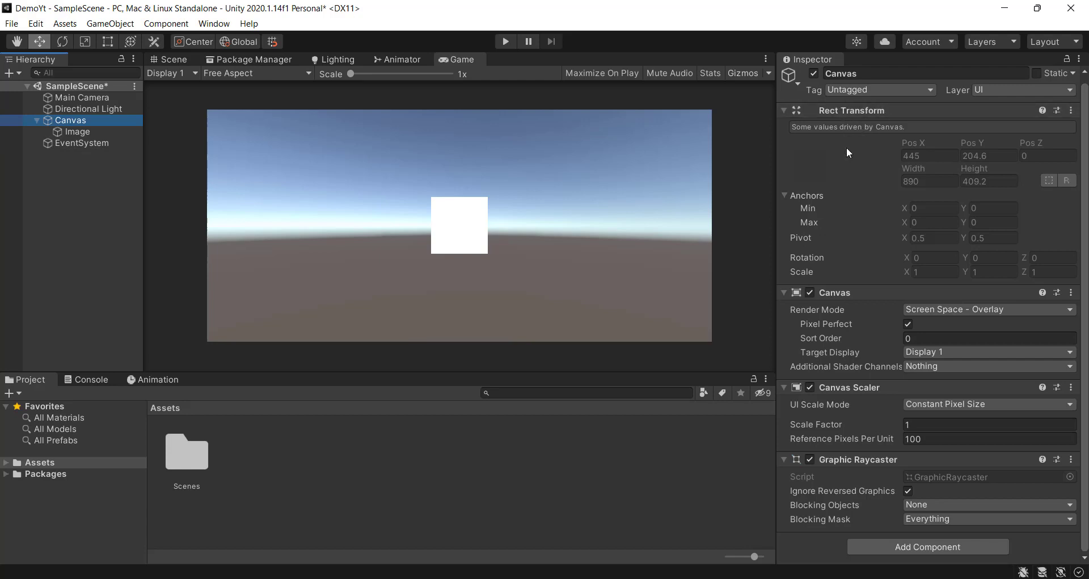
pyautogui.click(137, 97)
pyautogui.click(113, 108)
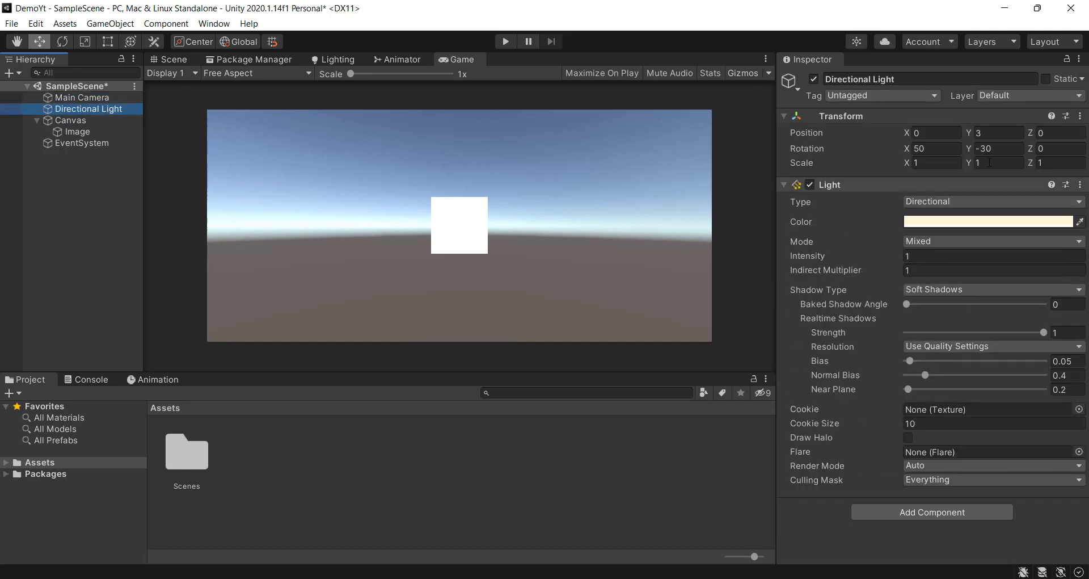
pyautogui.click(97, 121)
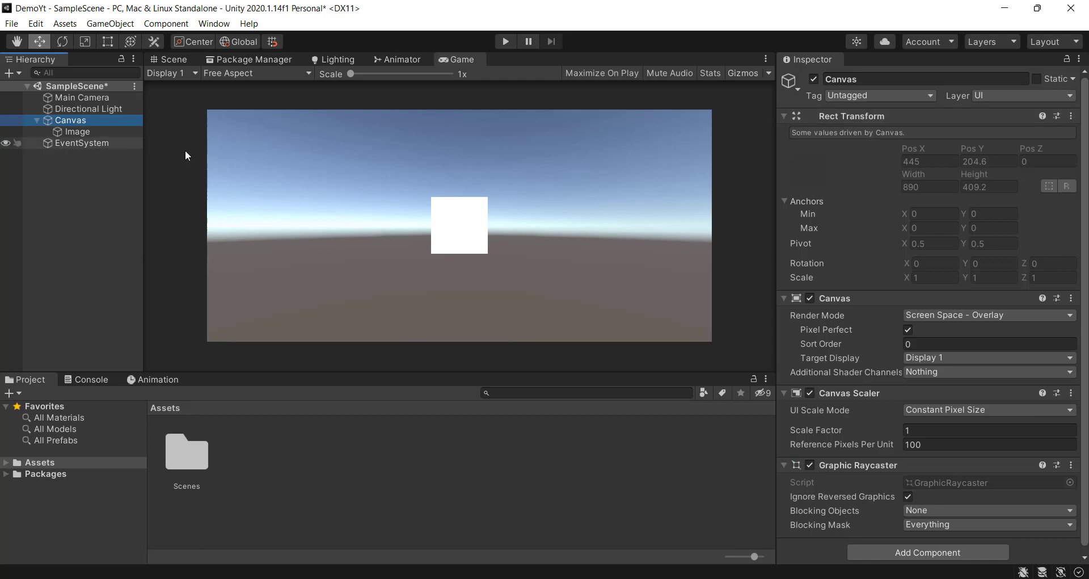
pyautogui.click(96, 132)
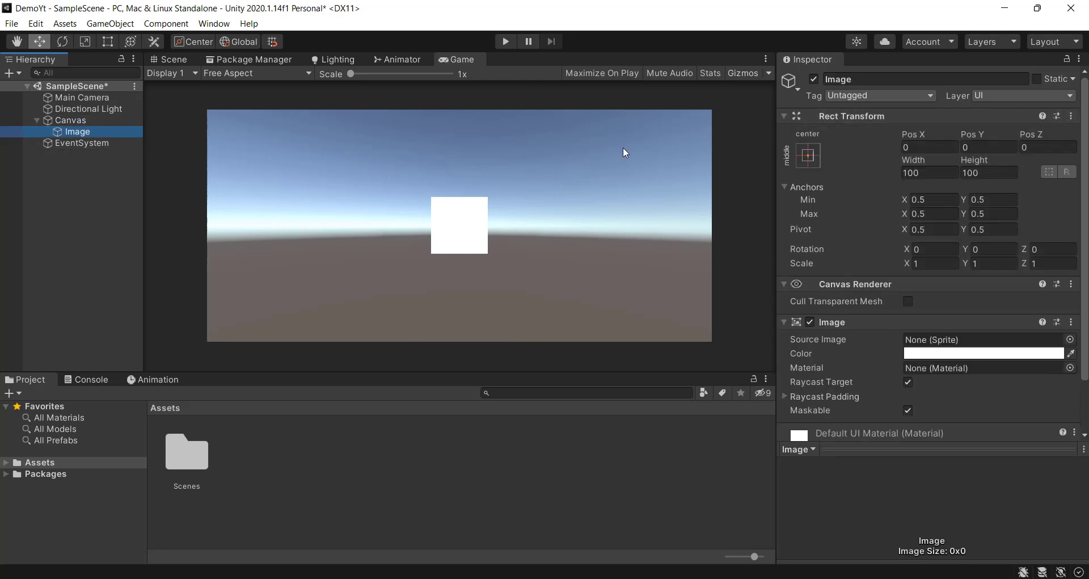
# Try moving the Image to about Pos X -38 and Pos Y -22, and enlarging it to about 275 by 250.
pyautogui.moveTo(909, 134); pyautogui.dragTo(959, 170)
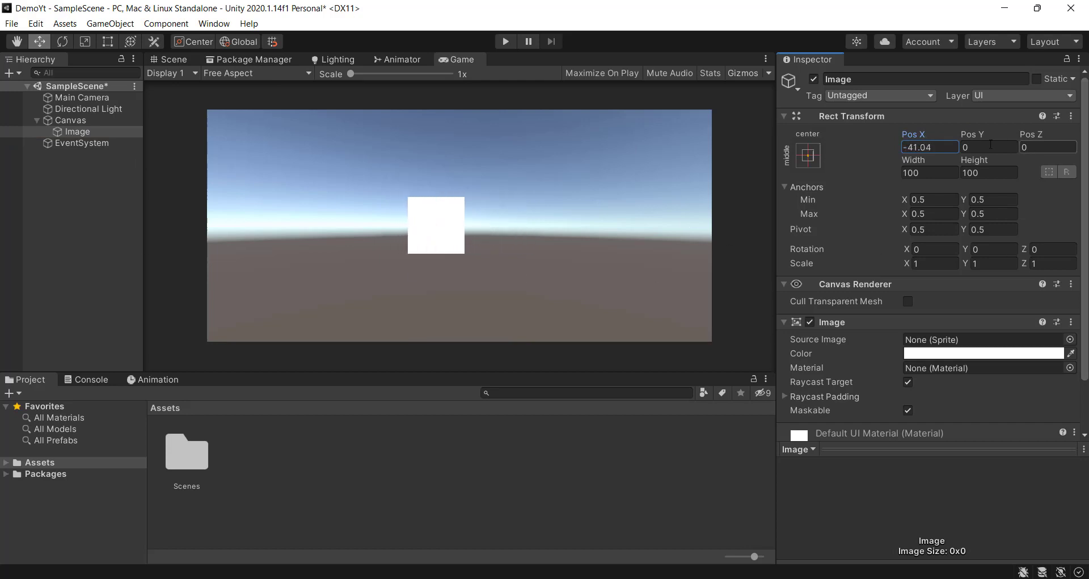
pyautogui.moveTo(968, 134); pyautogui.dragTo(936, 249)
pyautogui.click(1027, 133)
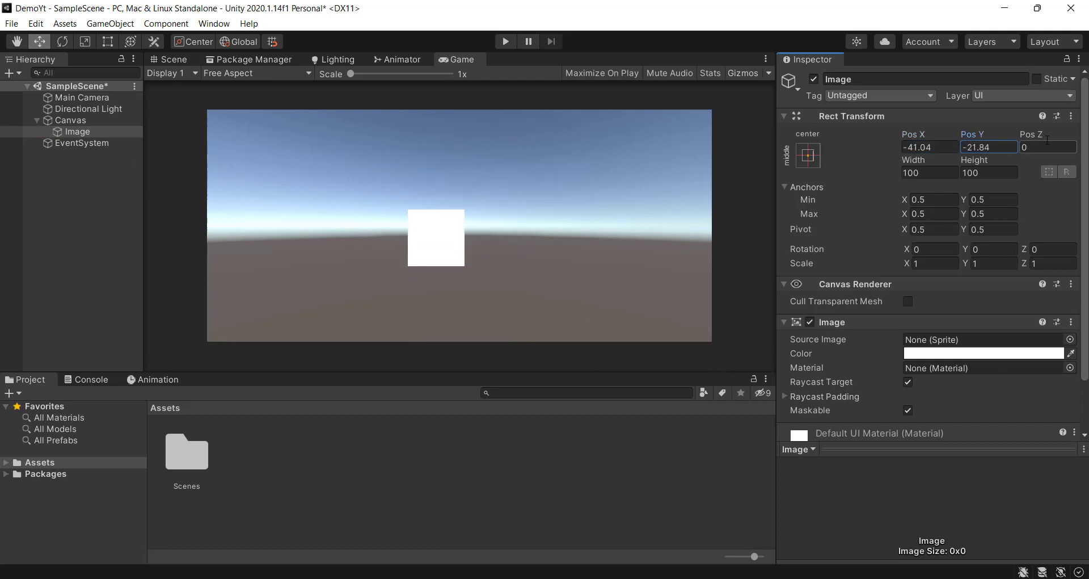
pyautogui.moveTo(1027, 134); pyautogui.dragTo(1078, 341)
pyautogui.press('z')
pyautogui.hotkey('ctrl', 'z')
pyautogui.moveTo(907, 134); pyautogui.dragTo(230, 291)
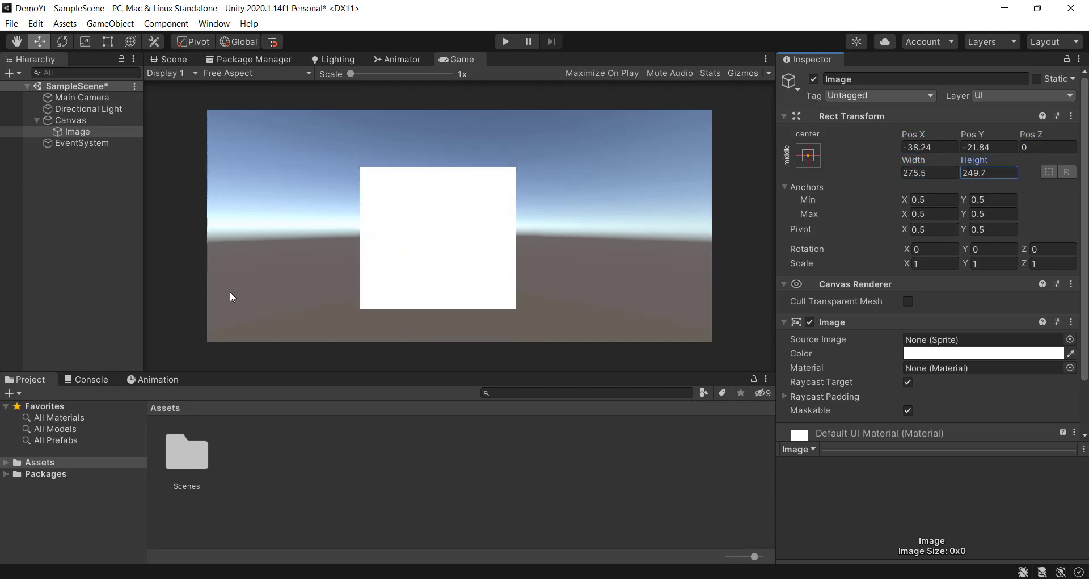
# View the Image's anchor presets, and undo its position and size changes back to the canvas center.
pyautogui.click(815, 151)
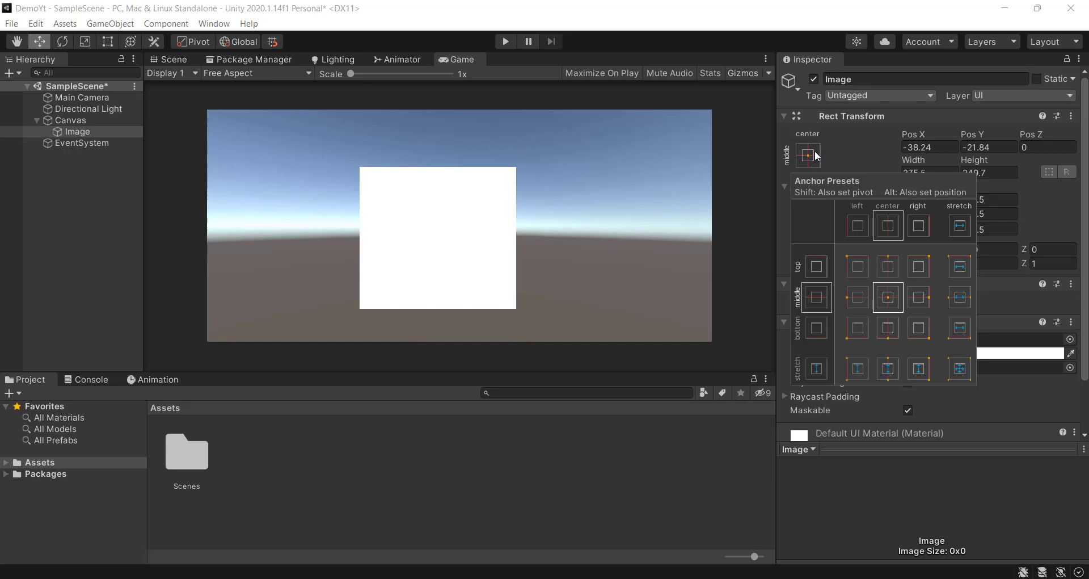
pyautogui.click(856, 149)
pyautogui.moveTo(911, 134)
pyautogui.mouseDown()
pyautogui.moveTo(960, 133)
pyautogui.moveTo(929, 134)
pyautogui.mouseUp()
pyautogui.hotkey('ctrl', 'z')
pyautogui.hotkey('ctrl', 'z')
pyautogui.hotkey('ctrl', 'z')
pyautogui.hotkey('ctrl', 'z')
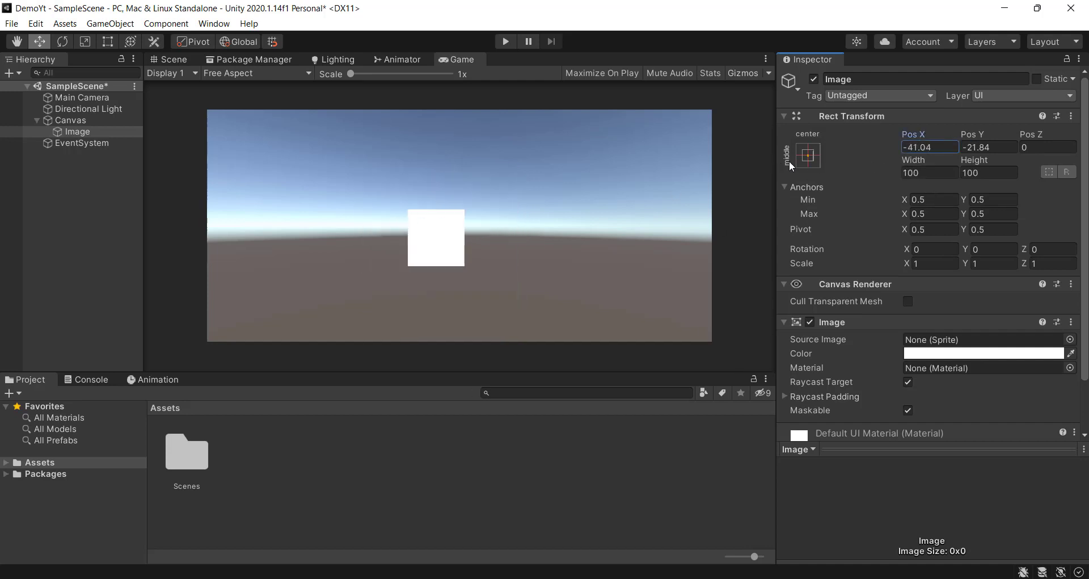
pyautogui.hotkey('ctrl', 'z')
pyautogui.hotkey('ctrl', 'z')
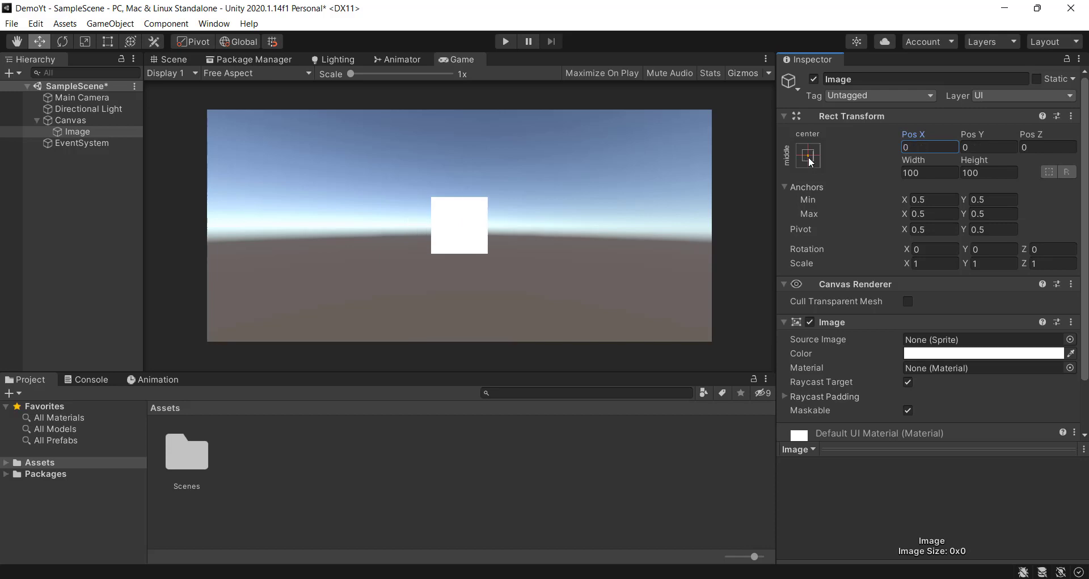
# Apply the top-center anchor preset to the Image, setting its pivot as well.
pyautogui.click(808, 160)
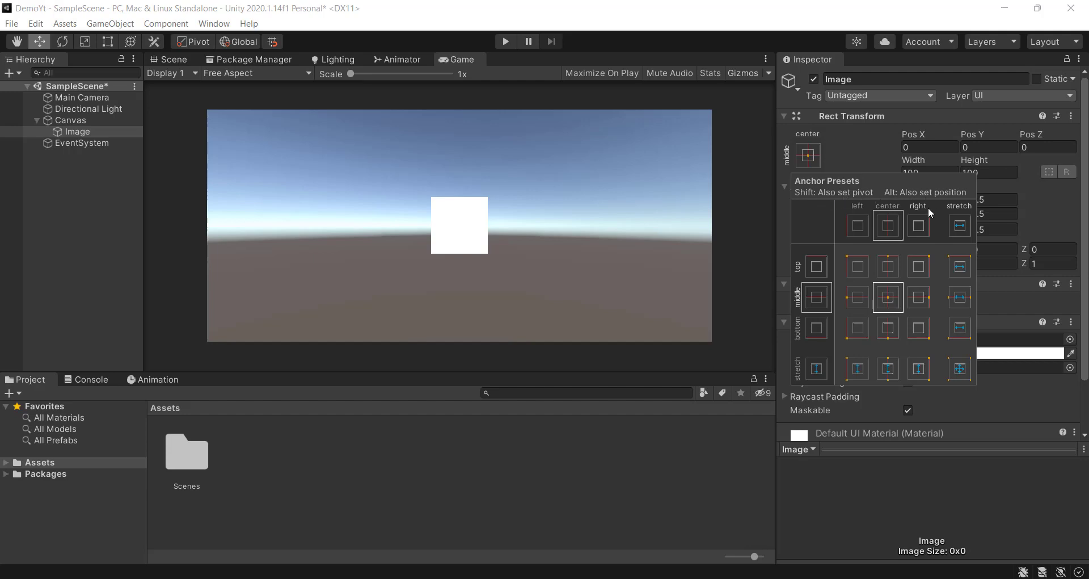
pyautogui.keyDown('shift'); pyautogui.click(889, 267); pyautogui.keyUp('shift')
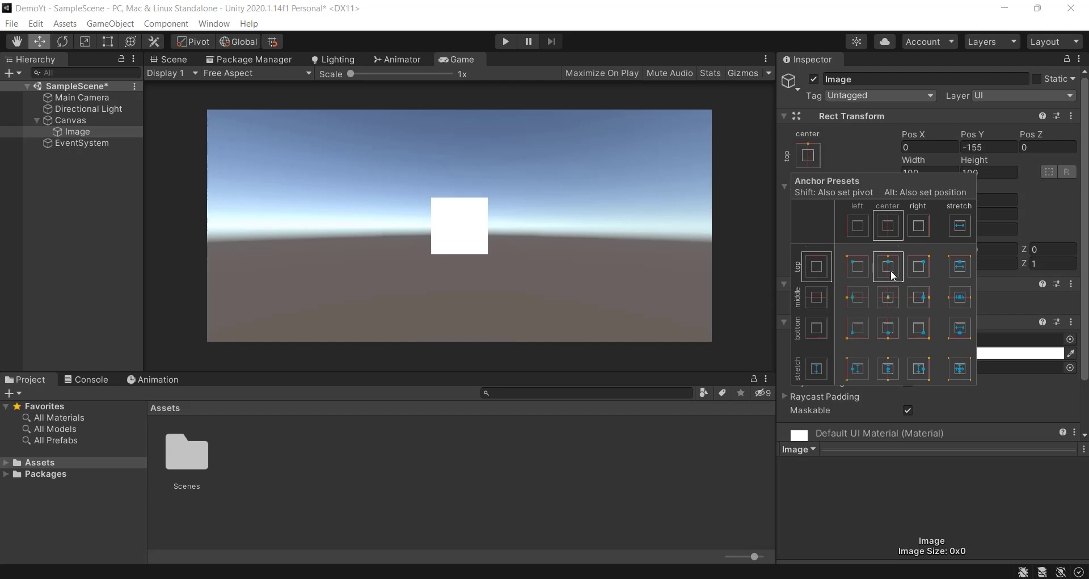
pyautogui.click(467, 233)
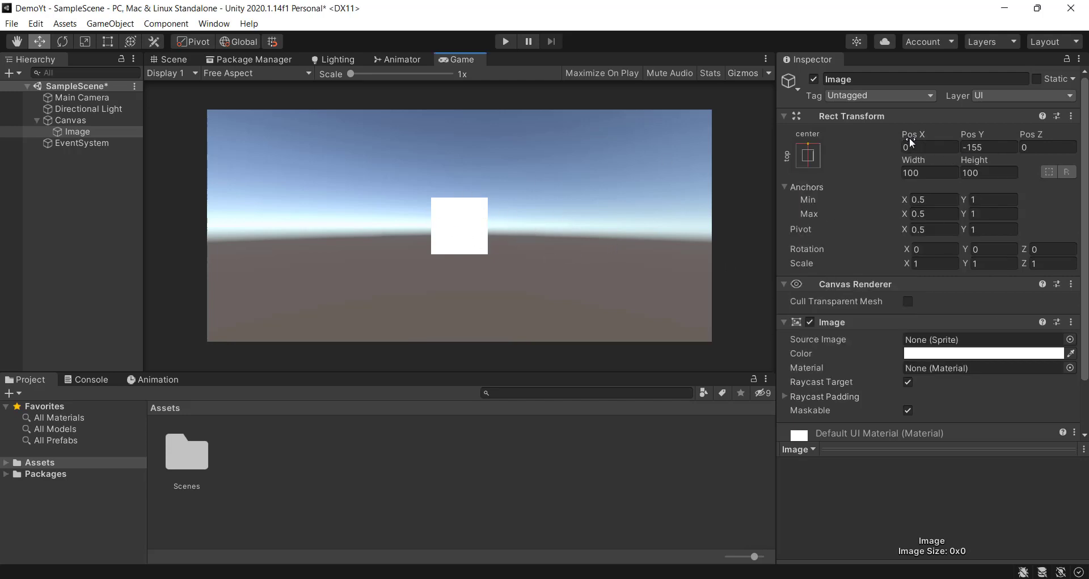
# Try shifting the top-anchored Image horizontally and changing its width, restoring Pos X to 0 and Width to 100.
pyautogui.moveTo(911, 137); pyautogui.dragTo(478, 141)
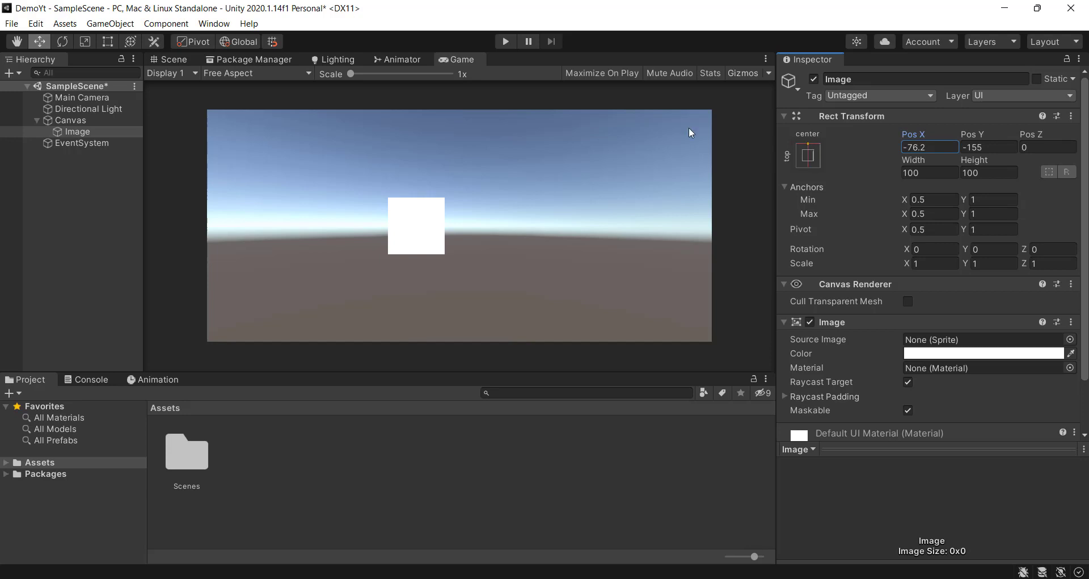
pyautogui.moveTo(495, 127); pyautogui.dragTo(516, 145)
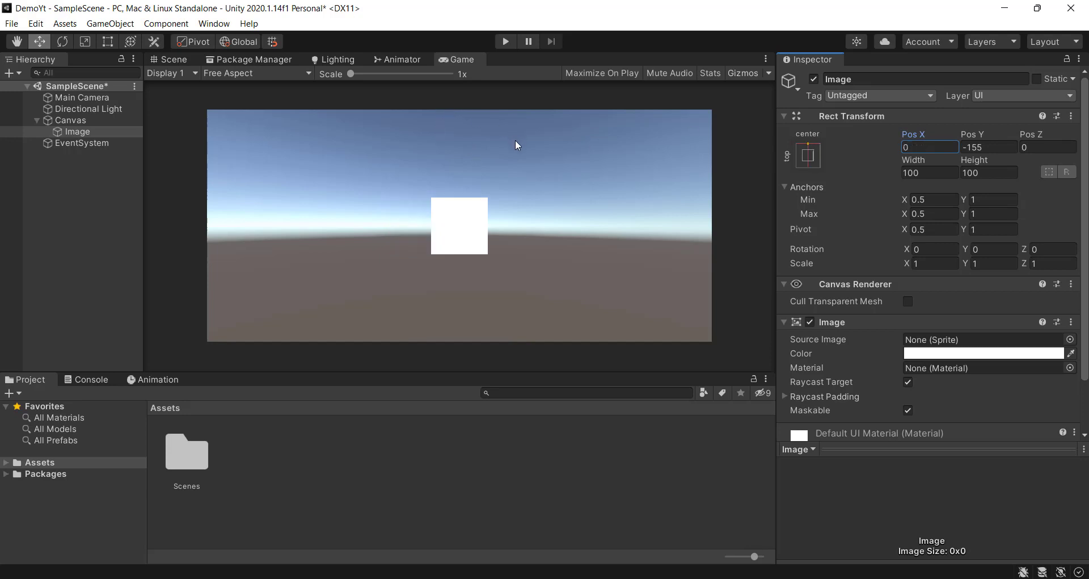
pyautogui.moveTo(904, 158); pyautogui.dragTo(372, 221)
# Examine the Image's top-center anchor marker and pivot point from different angles in the Scene view.
pyautogui.click(190, 60)
pyautogui.scroll(5, 436, 149)
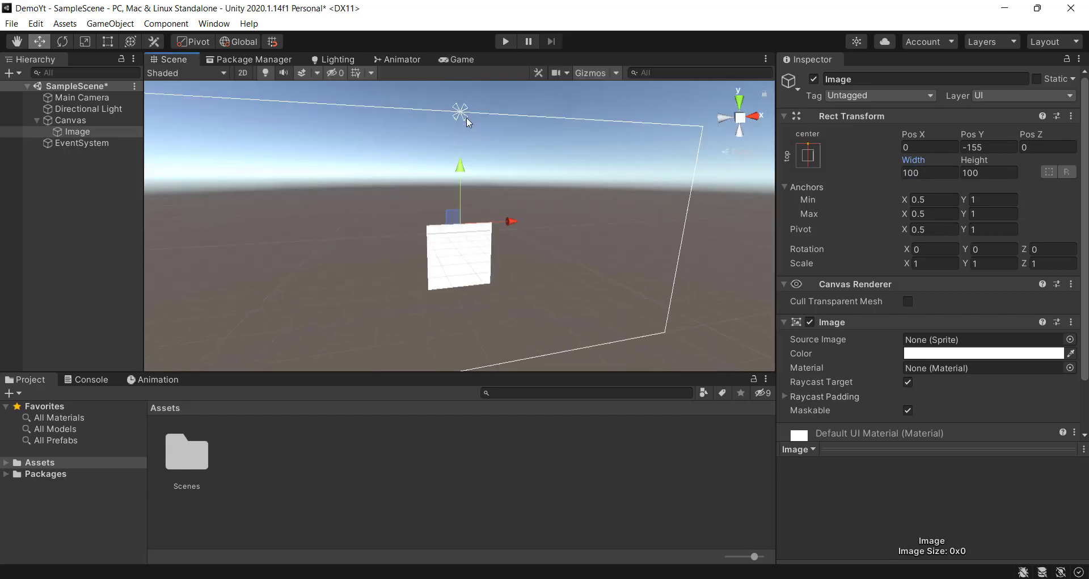
pyautogui.moveTo(474, 158); pyautogui.dragTo(493, 246, button='middle')
pyautogui.keyDown('alt'); pyautogui.moveTo(492, 247); pyautogui.dragTo(613, 229); pyautogui.keyUp('alt')
pyautogui.hotkey('ctrl', 'z')
pyautogui.hotkey('ctrl', 'z')
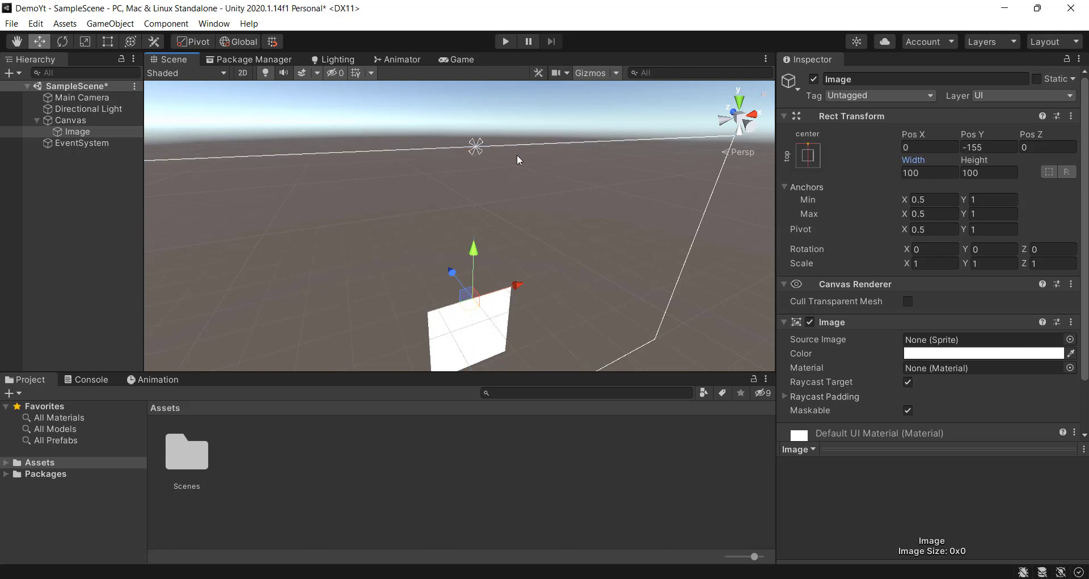
# Apply the top-right anchor preset to the Image together with its pivot, and inspect the anchor in the scene.
pyautogui.click(811, 156)
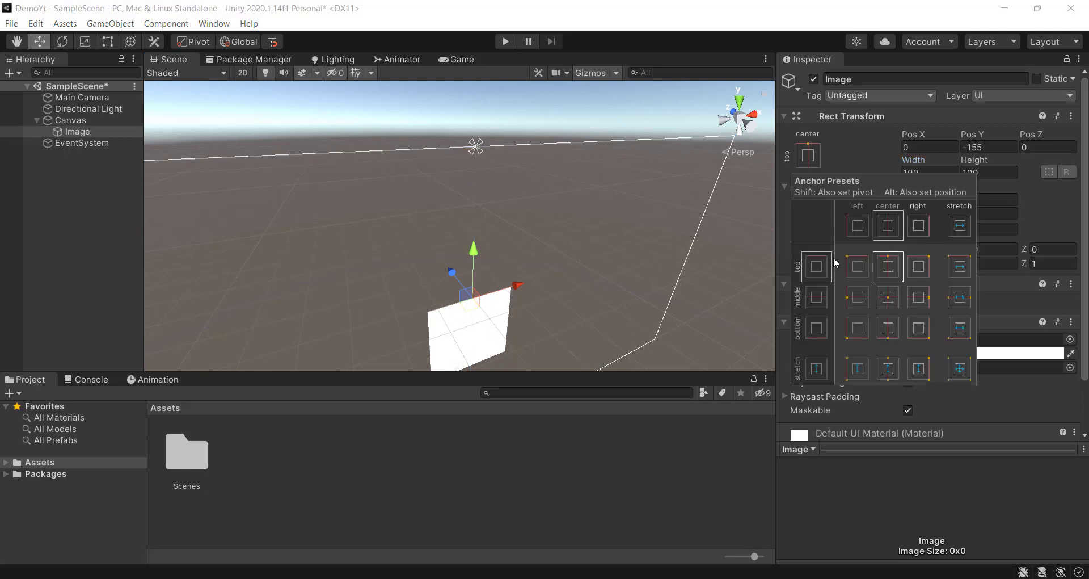
pyautogui.press('shift')
pyautogui.keyDown('shift'); pyautogui.click(918, 260); pyautogui.keyUp('shift')
pyautogui.keyDown('alt'); pyautogui.moveTo(639, 227); pyautogui.dragTo(366, 180); pyautogui.keyUp('alt')
pyautogui.keyDown('alt'); pyautogui.moveTo(434, 175); pyautogui.dragTo(691, 182); pyautogui.keyUp('alt')
# Apply the top-left anchor preset to the Image so that its position is also set, without changing the pivot.
pyautogui.click(819, 164)
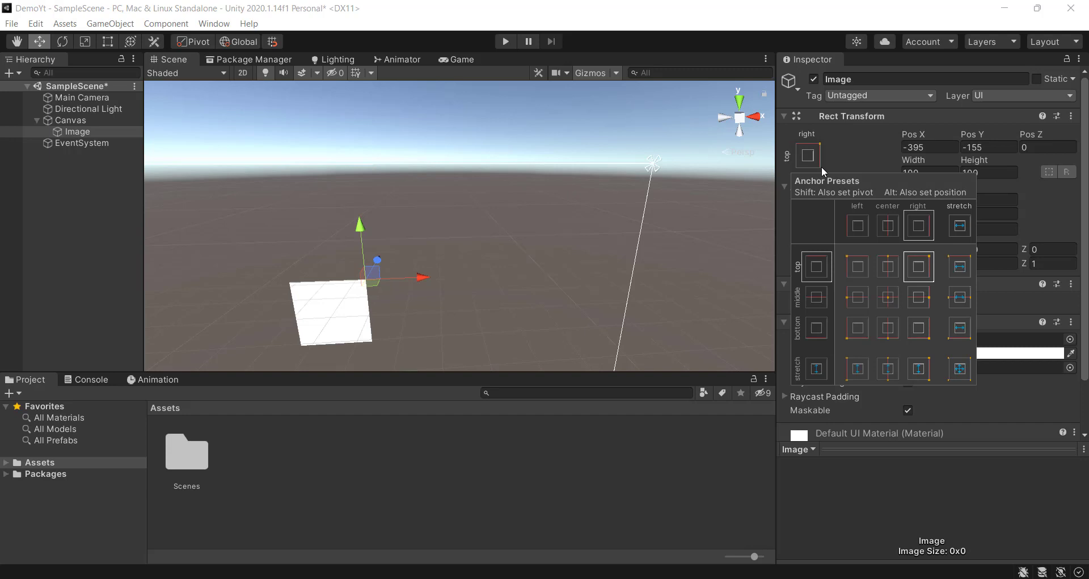
pyautogui.press('alt')
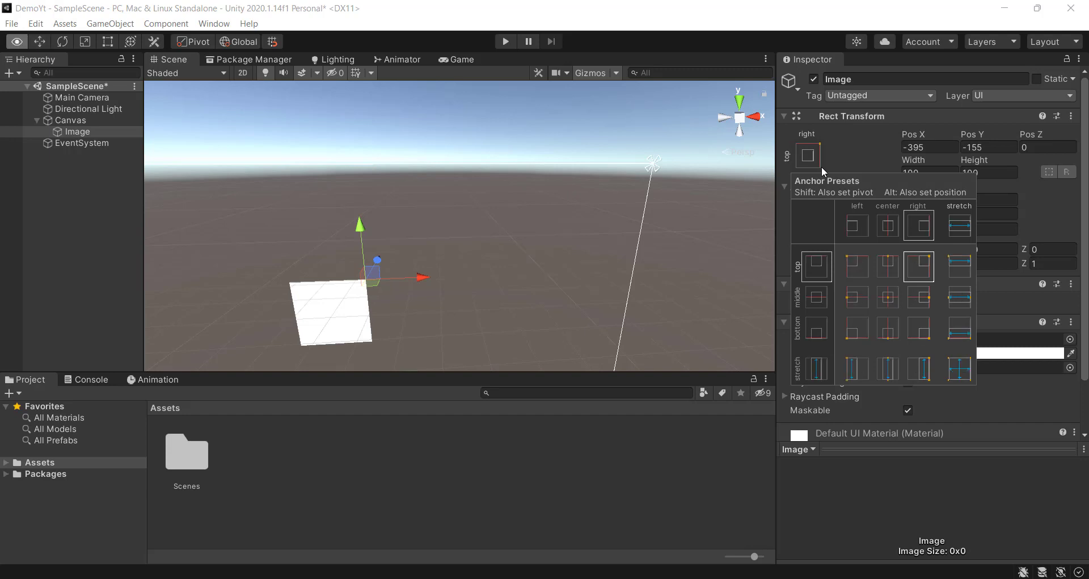
pyautogui.keyDown('alt'); pyautogui.click(865, 261); pyautogui.keyUp('alt')
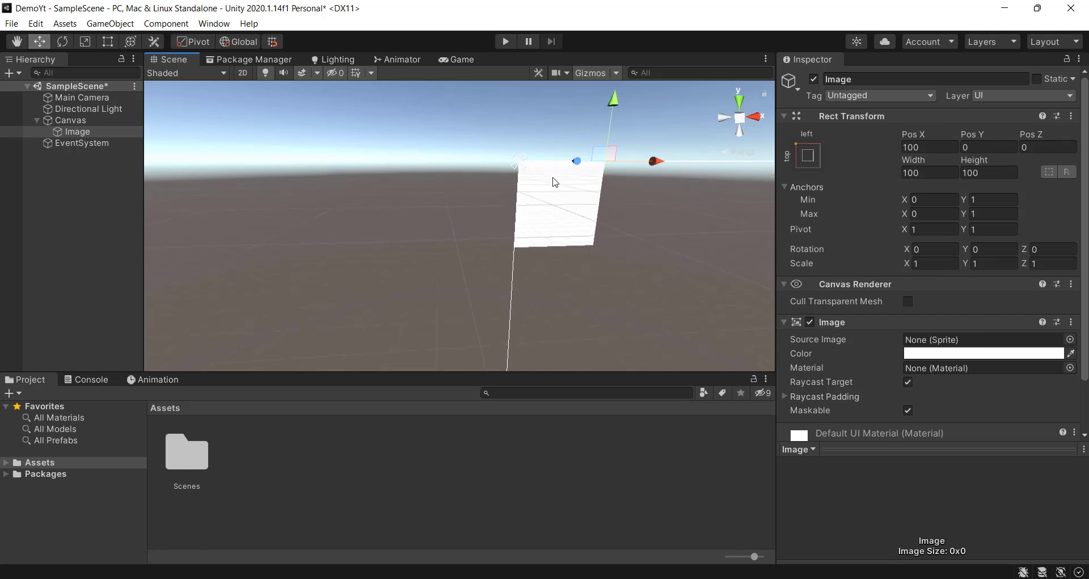
# Try the center anchor preset with vertical stretch on the Image, inspect it in the scene, and undo it.
pyautogui.scroll(2, 553, 180)
pyautogui.moveTo(554, 180); pyautogui.dragTo(470, 236, button='middle')
pyautogui.keyDown('alt'); pyautogui.moveTo(470, 236); pyautogui.dragTo(445, 257); pyautogui.keyUp('alt')
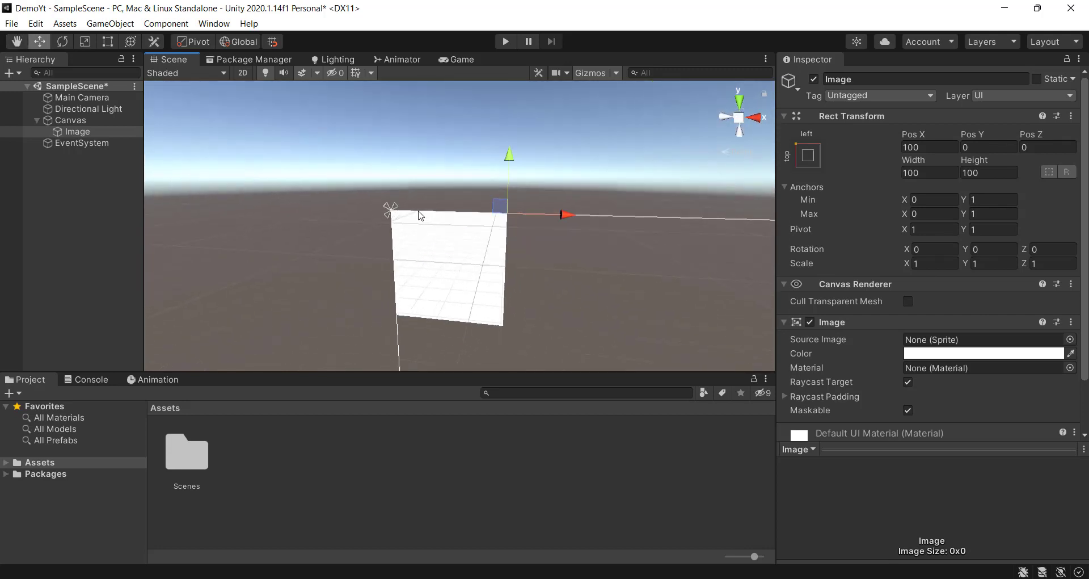
pyautogui.click(808, 154)
pyautogui.click(888, 370)
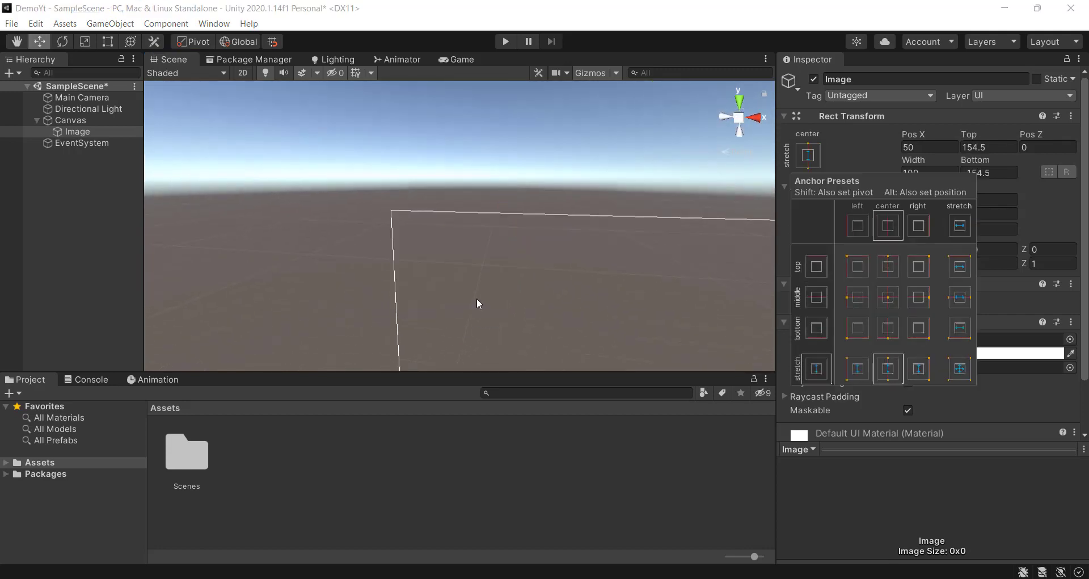
pyautogui.keyDown('alt'); pyautogui.moveTo(476, 303); pyautogui.dragTo(324, 283); pyautogui.keyUp('alt')
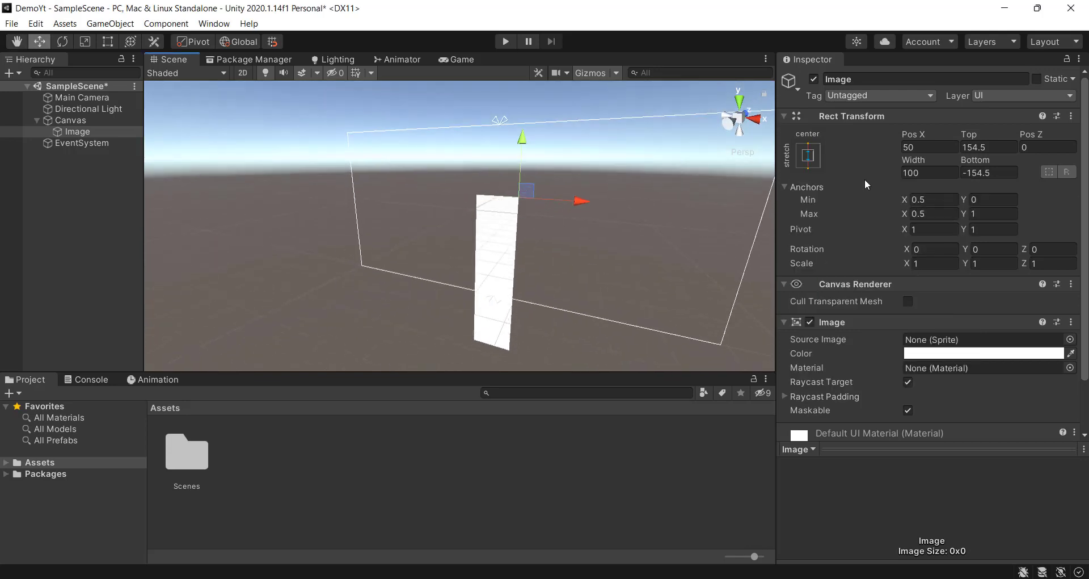
pyautogui.click(807, 150)
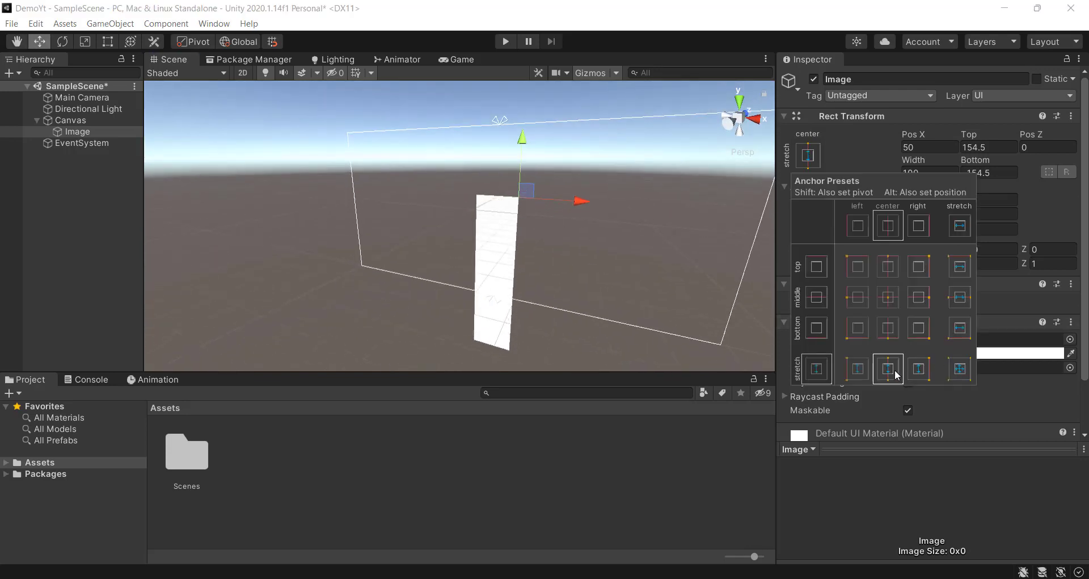
pyautogui.keyDown('alt'); pyautogui.moveTo(400, 241); pyautogui.dragTo(659, 278); pyautogui.keyUp('alt')
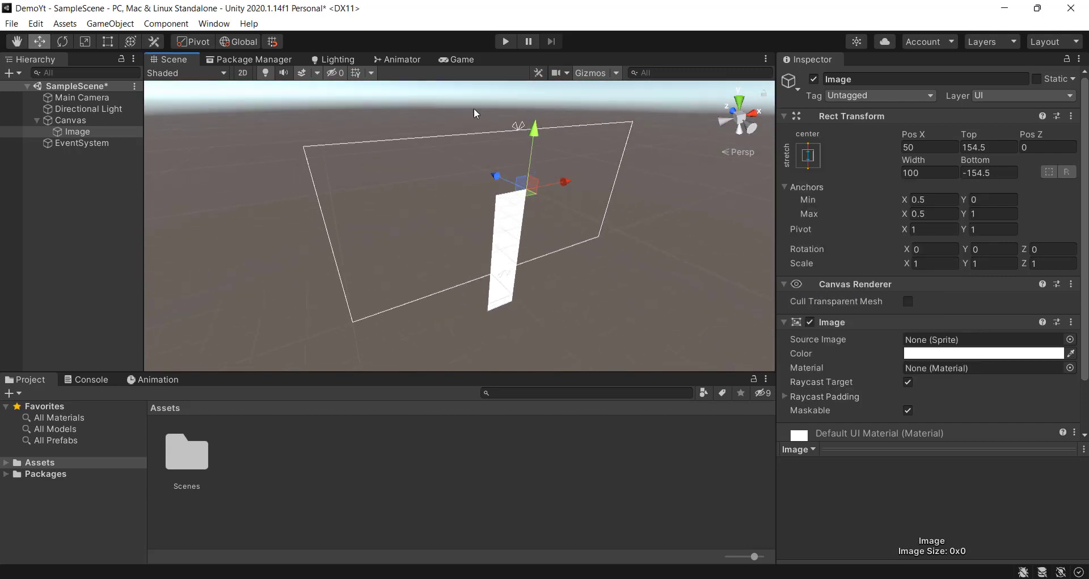
pyautogui.hotkey('ctrl', 'z')
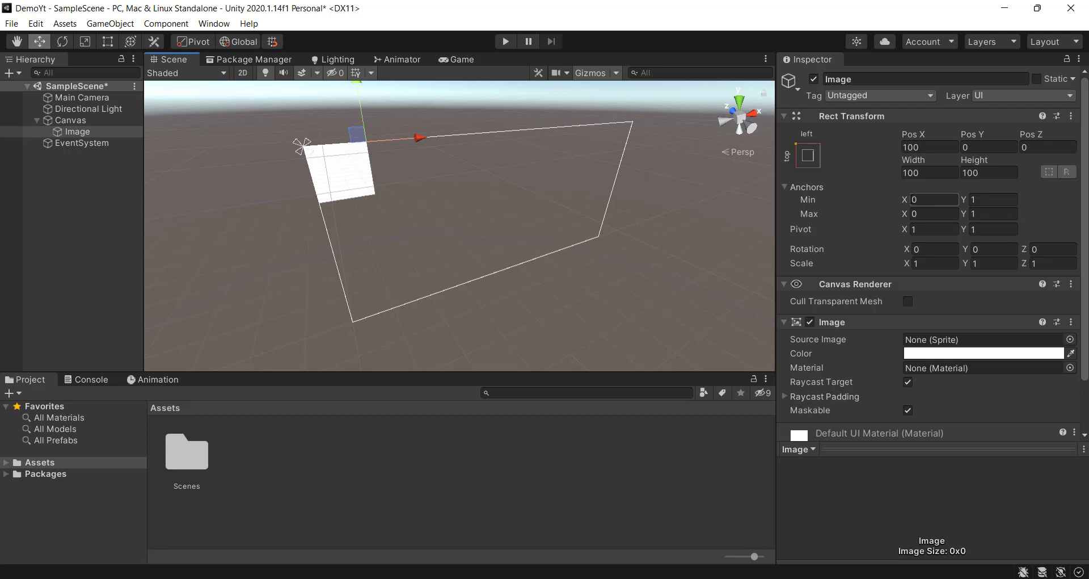
# Try adjusting the Image's Anchors Min and Max values and examine its anchor and pivot on the canvas.
pyautogui.click(802, 202)
pyautogui.moveTo(302, 202); pyautogui.dragTo(859, 261)
pyautogui.moveTo(904, 215); pyautogui.dragTo(513, 206)
pyautogui.moveTo(967, 201); pyautogui.dragTo(630, 227)
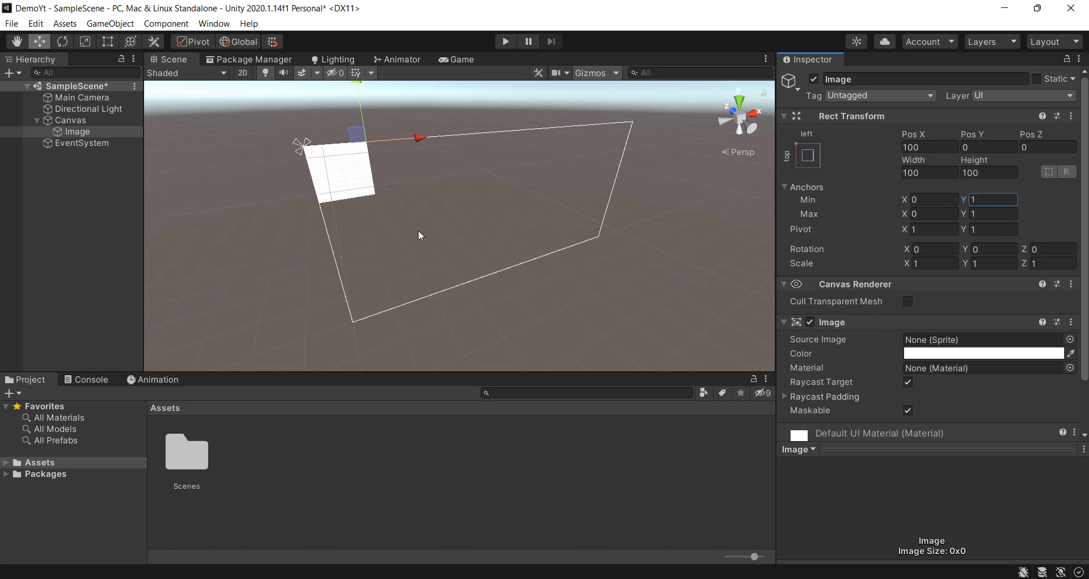
pyautogui.scroll(-3, 454, 180)
pyautogui.keyDown('alt'); pyautogui.moveTo(454, 179); pyautogui.dragTo(357, 122); pyautogui.keyUp('alt')
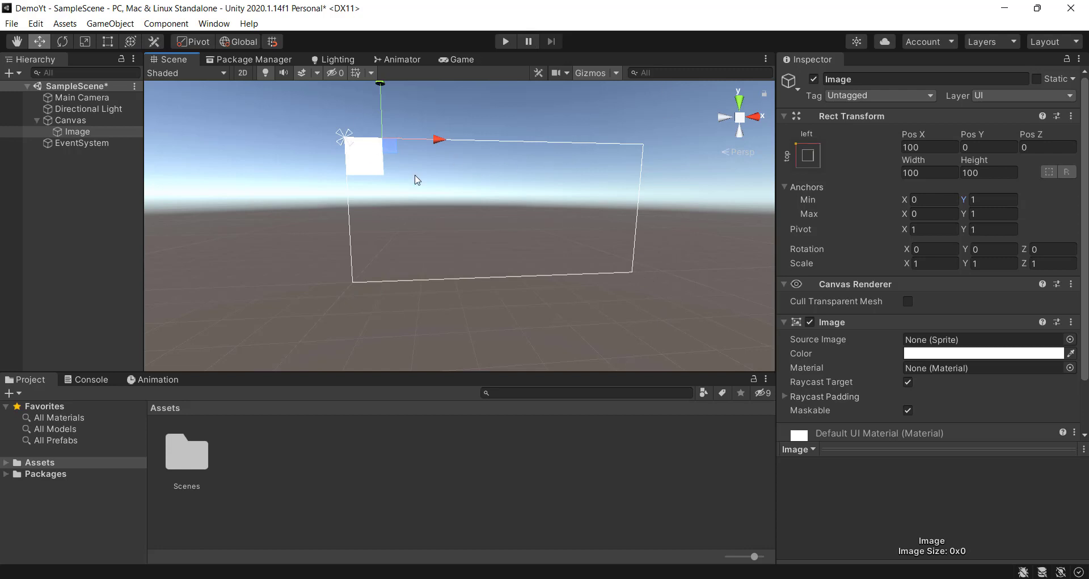
pyautogui.click(913, 229)
pyautogui.scroll(-2, 905, 227)
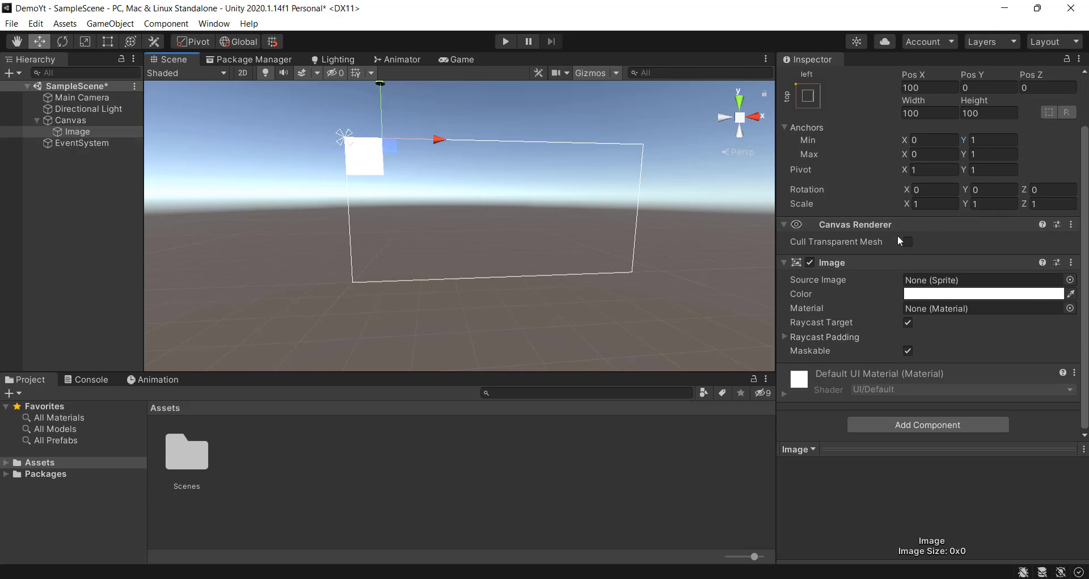
# Add a UI Text element as a child of the Canvas.
pyautogui.click(101, 121)
pyautogui.rightClick(101, 121)
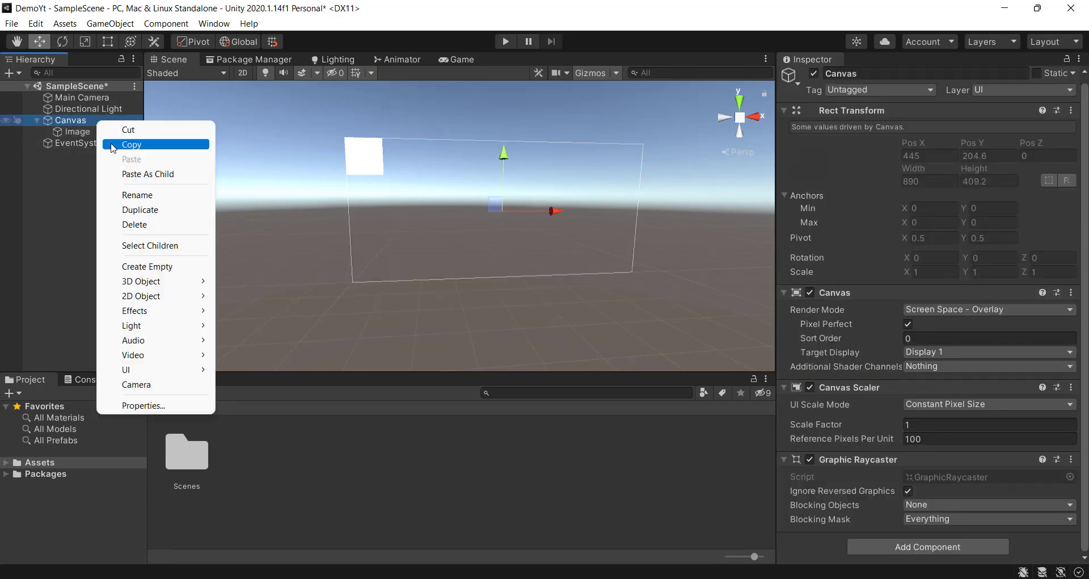
pyautogui.moveTo(148, 370)
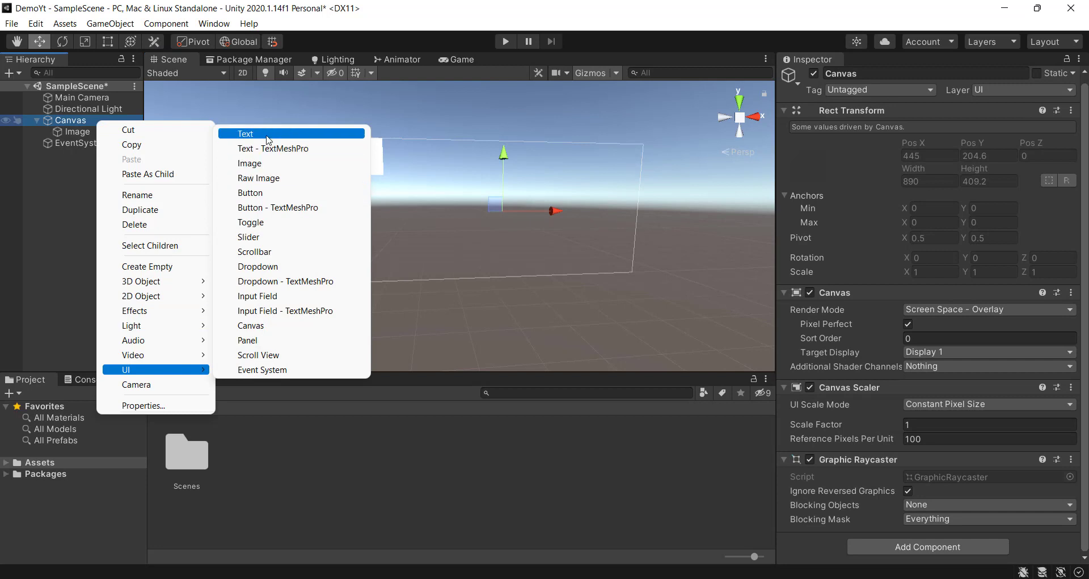
pyautogui.click(238, 136)
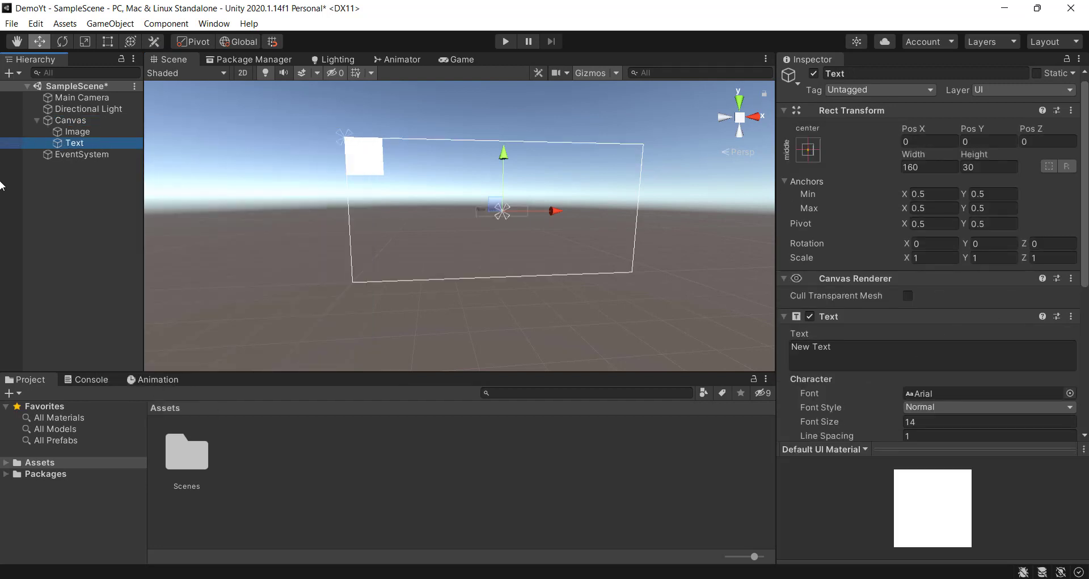
# Assign the InputFieldBackground sprite as the Image's source image and inspect it in the scene.
pyautogui.click(76, 132)
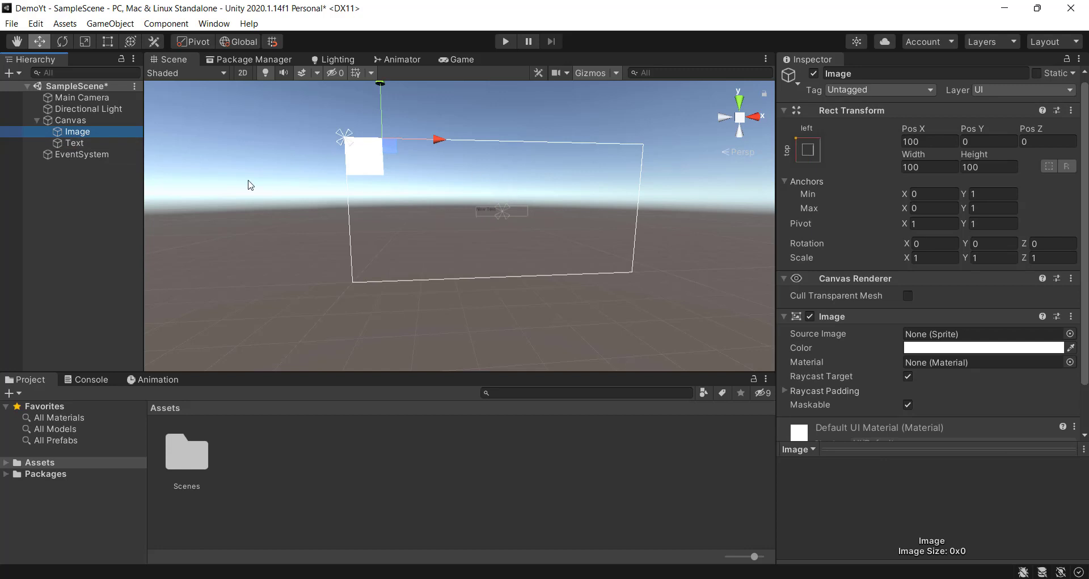
pyautogui.click(1070, 334)
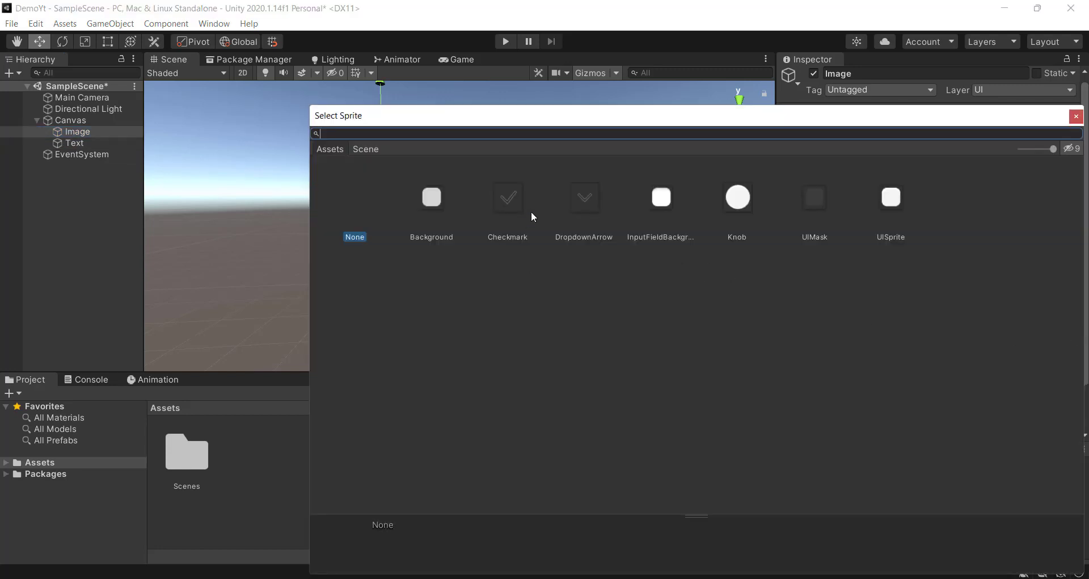
pyautogui.doubleClick(651, 202)
pyautogui.scroll(5, 355, 154)
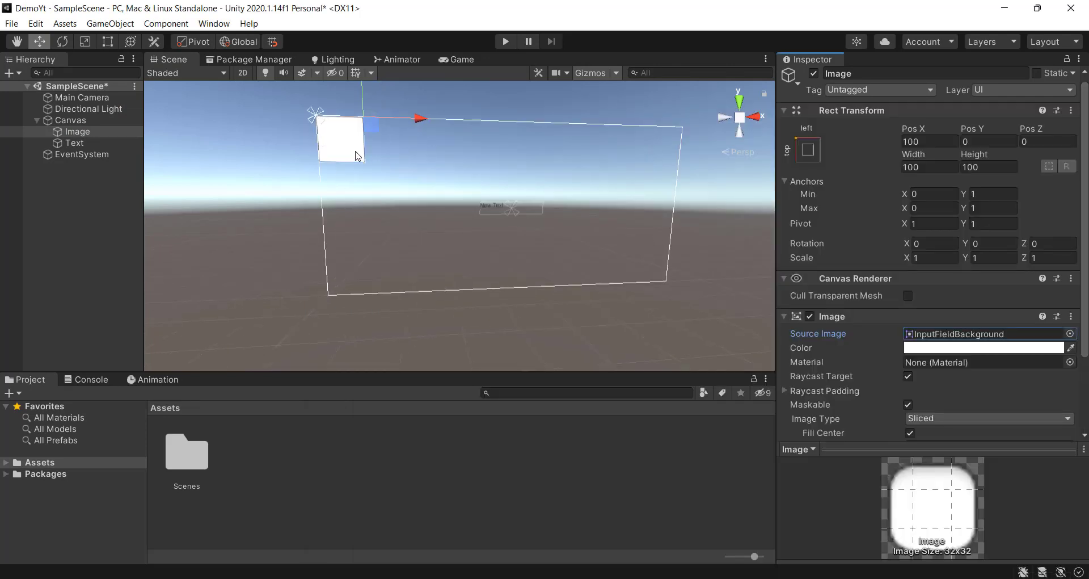
pyautogui.moveTo(353, 149); pyautogui.dragTo(422, 244, button='middle')
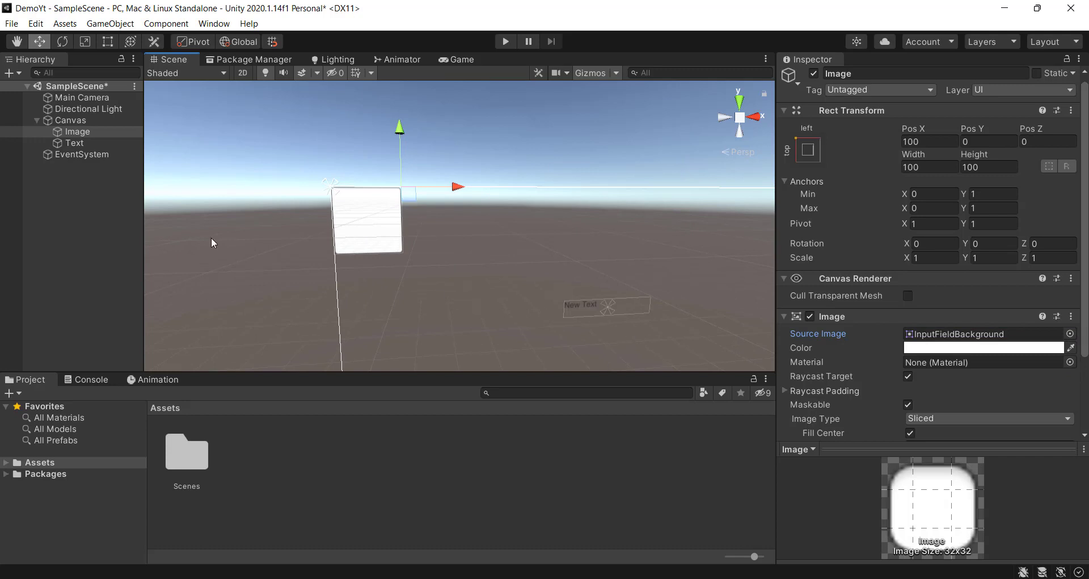
# Replace the Text element's content with "ggcshcgvahscvjasvc" and view it in the Game view.
pyautogui.click(74, 143)
pyautogui.moveTo(863, 348); pyautogui.dragTo(774, 344)
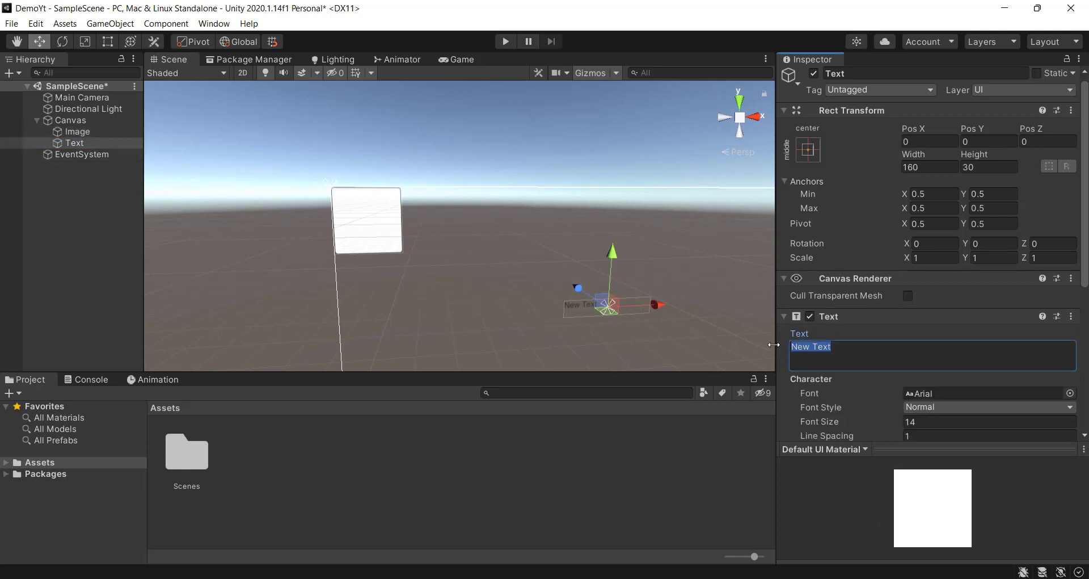
pyautogui.press('BackSpace')
pyautogui.scroll(-5, 870, 316)
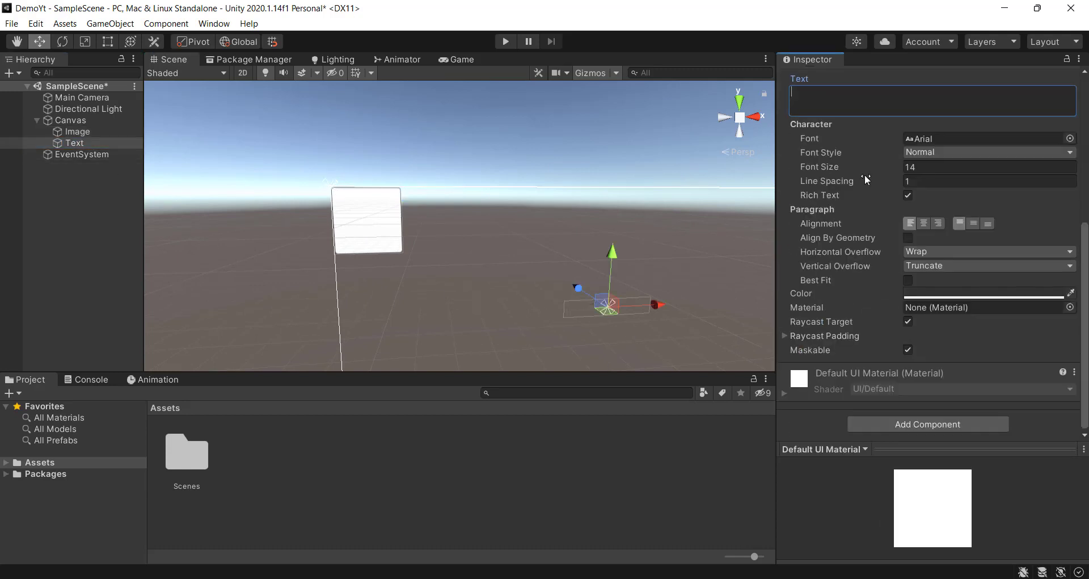
pyautogui.scroll(3, 866, 179)
pyautogui.write('ggcshcgvahscvjasvc')
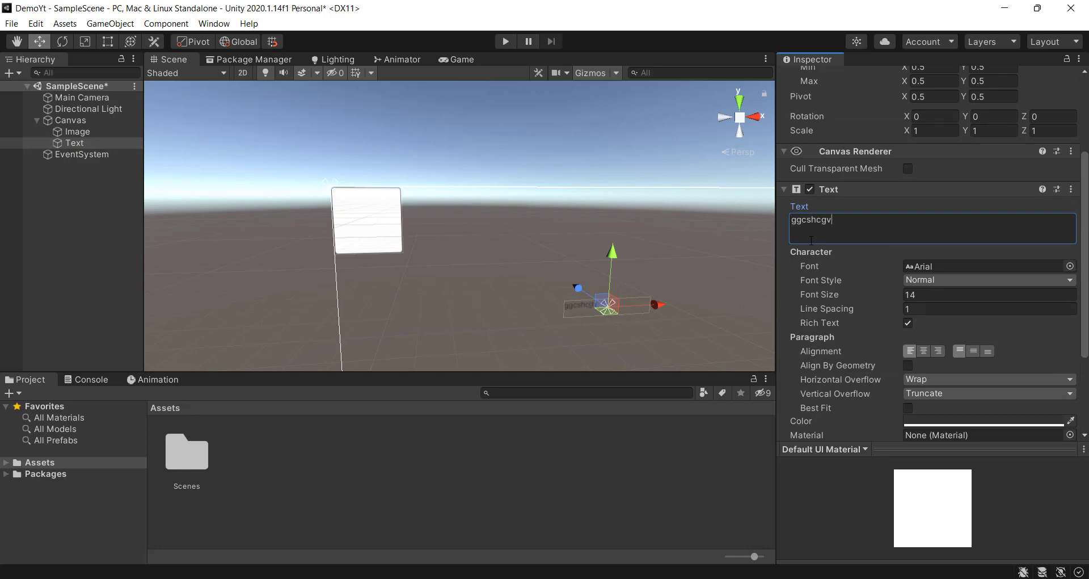
pyautogui.click(477, 61)
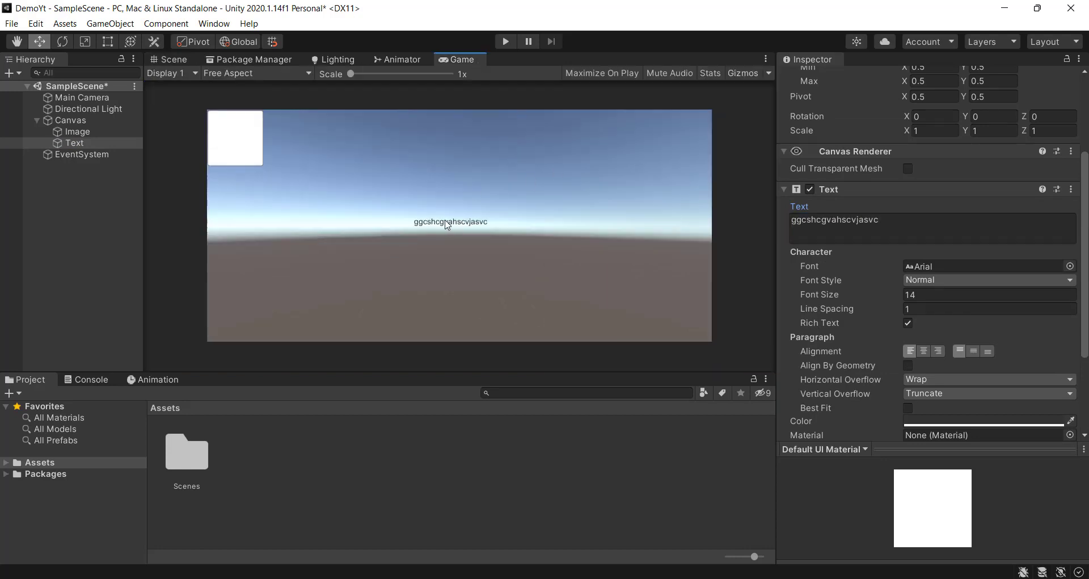
# Look at the Text's font choices, try the Italic style, and set the font style to Bold and font size to 27.
pyautogui.click(1070, 266)
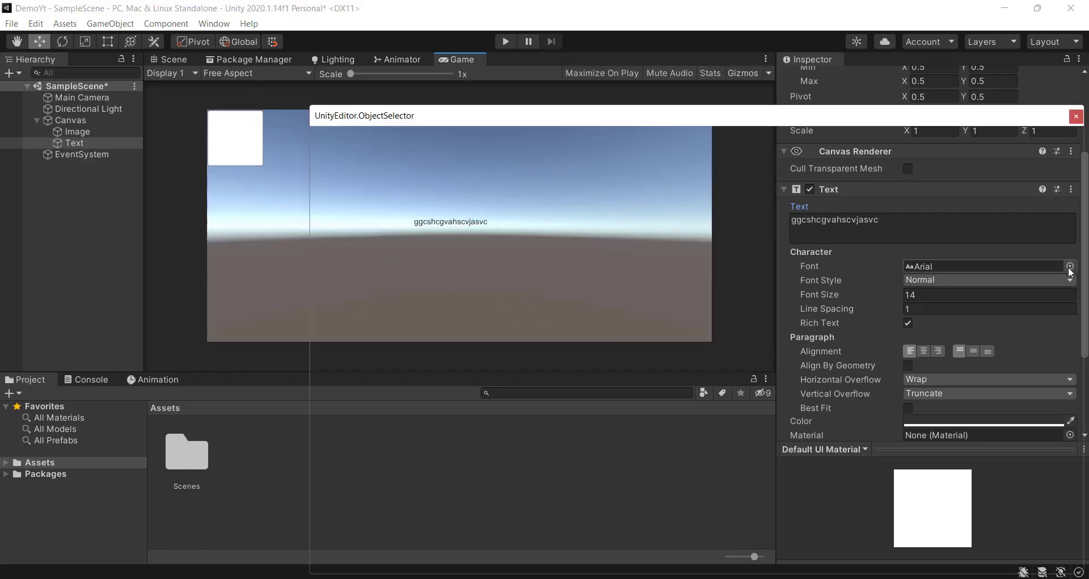
pyautogui.click(1076, 118)
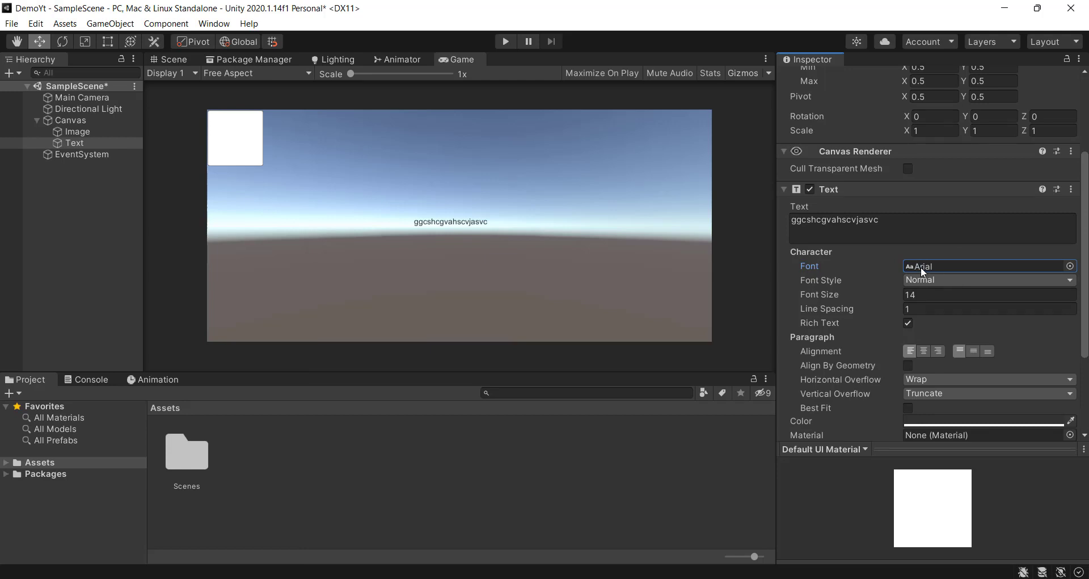
pyautogui.click(938, 281)
pyautogui.click(936, 311)
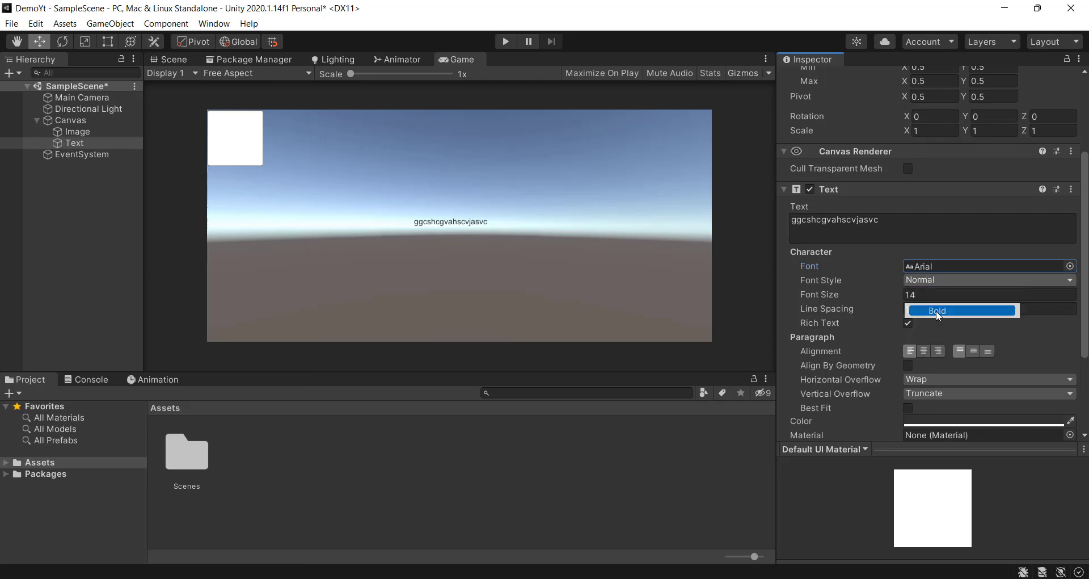
pyautogui.click(934, 280)
pyautogui.click(936, 324)
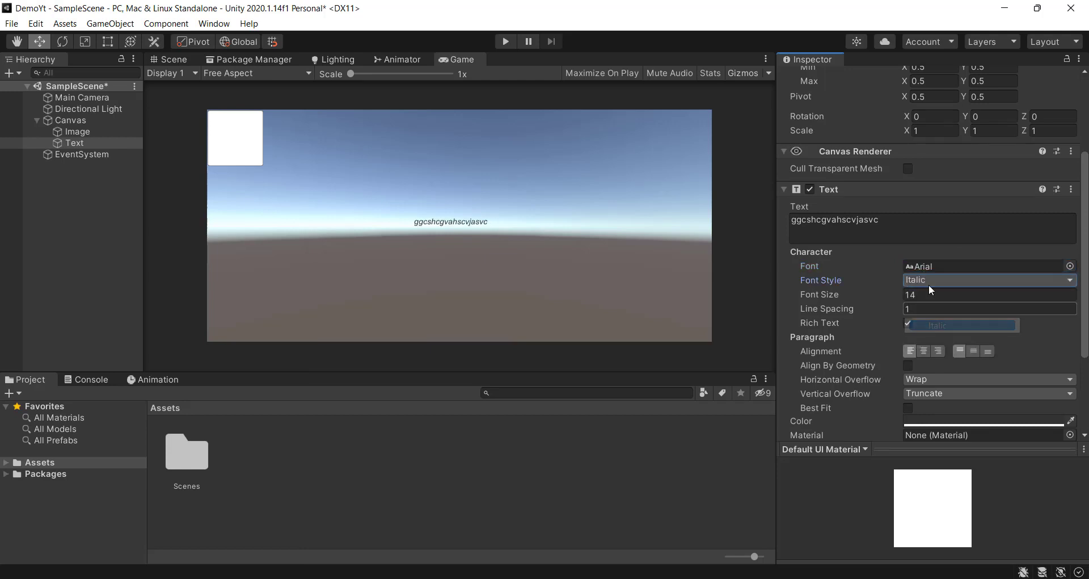
pyautogui.click(926, 279)
pyautogui.click(930, 311)
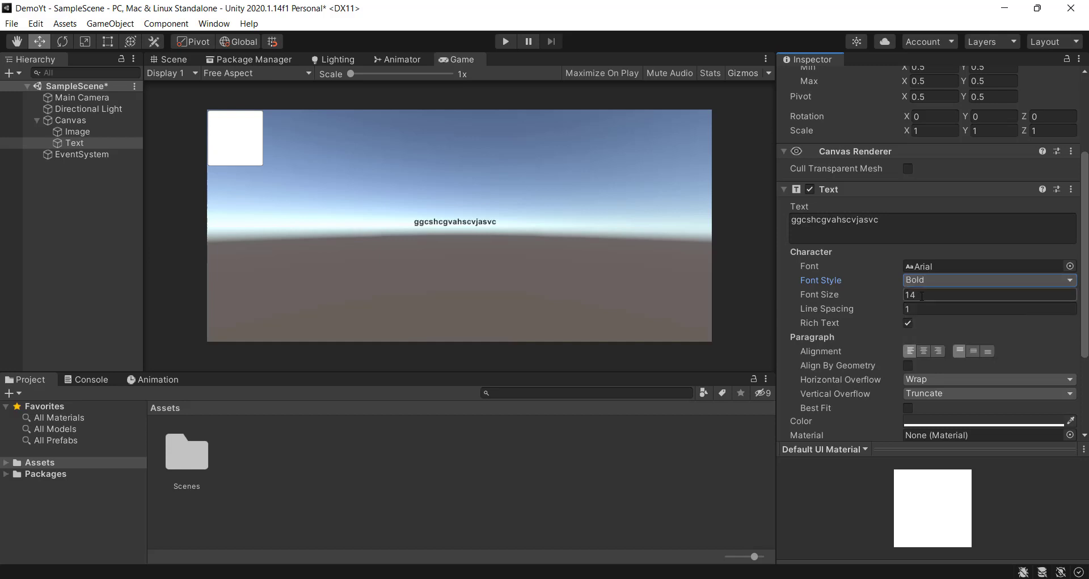
pyautogui.moveTo(890, 291); pyautogui.dragTo(901, 312)
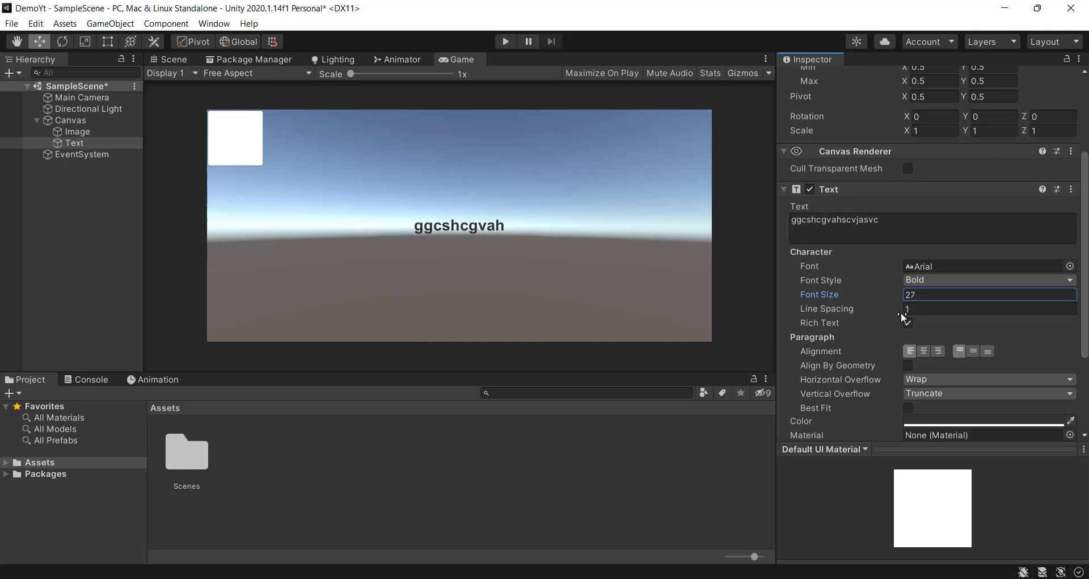
# Try stretching the Text horizontally with the Scale tool in the Scene view, and undo the scaling.
pyautogui.click(170, 59)
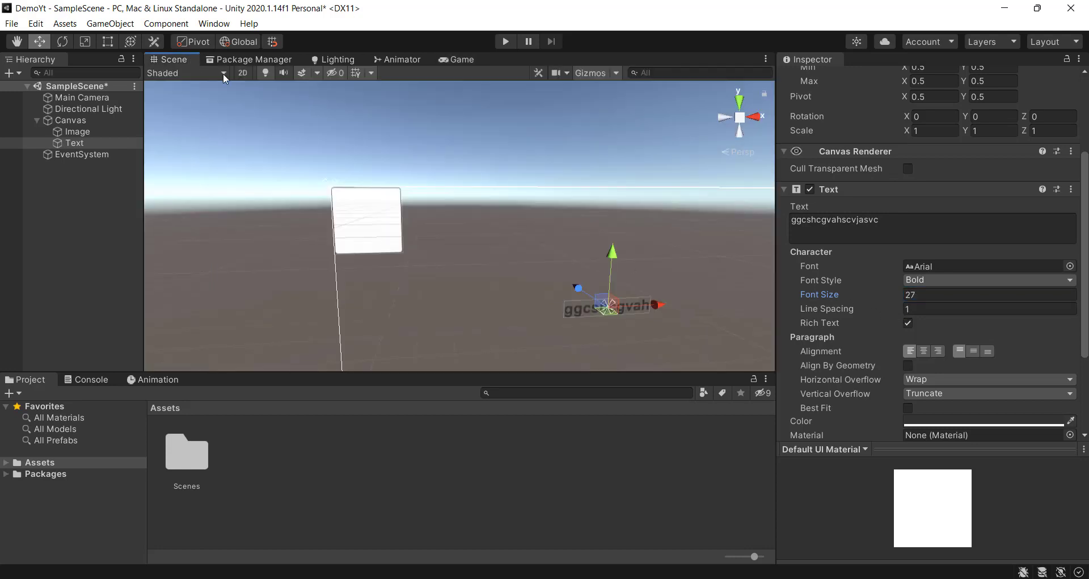
pyautogui.moveTo(661, 328); pyautogui.dragTo(562, 274, button='middle')
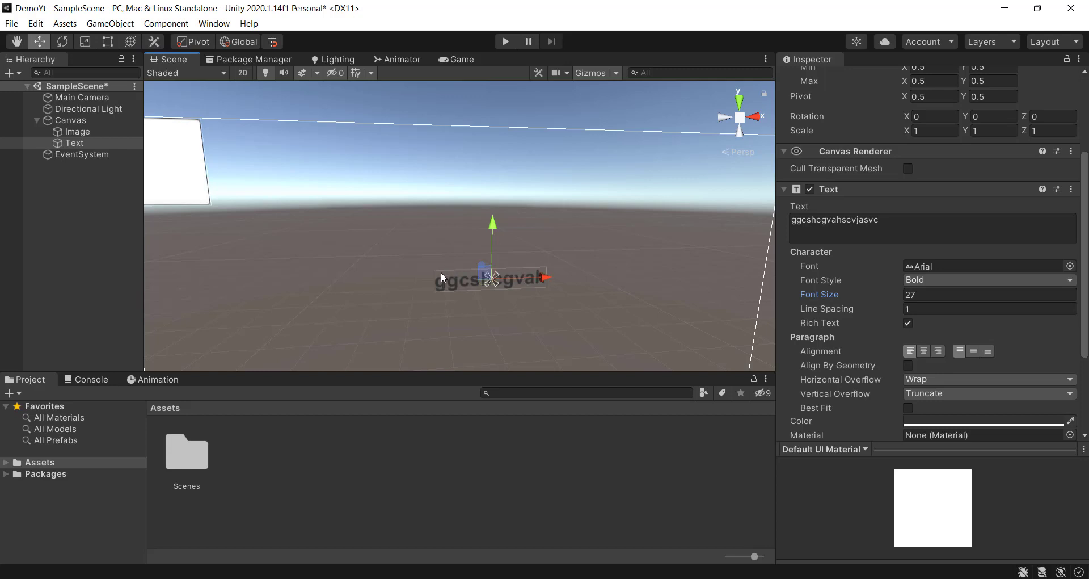
pyautogui.keyDown('alt'); pyautogui.moveTo(539, 278); pyautogui.dragTo(369, 227); pyautogui.keyUp('alt')
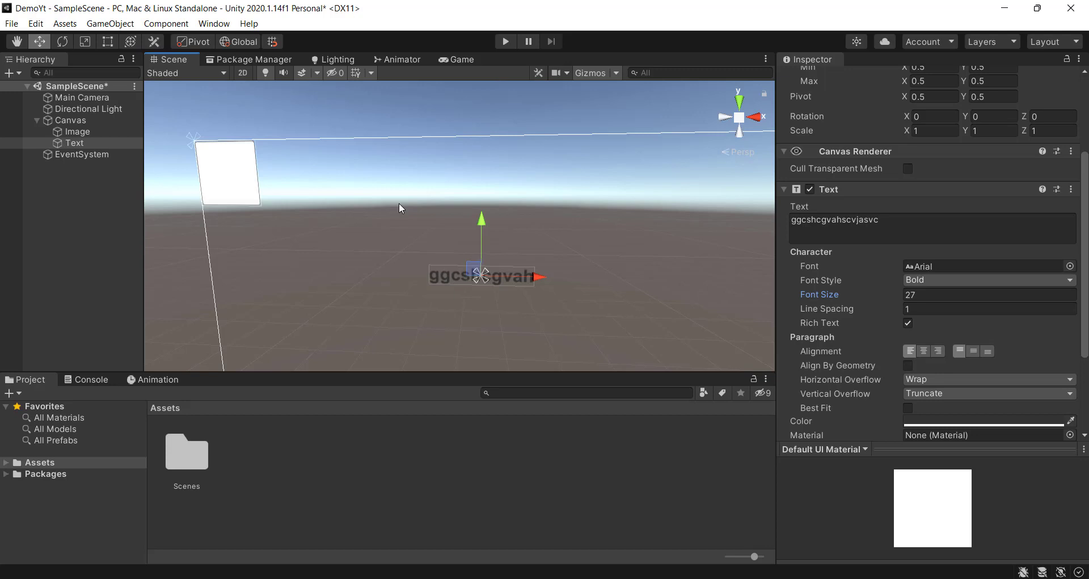
pyautogui.press('r')
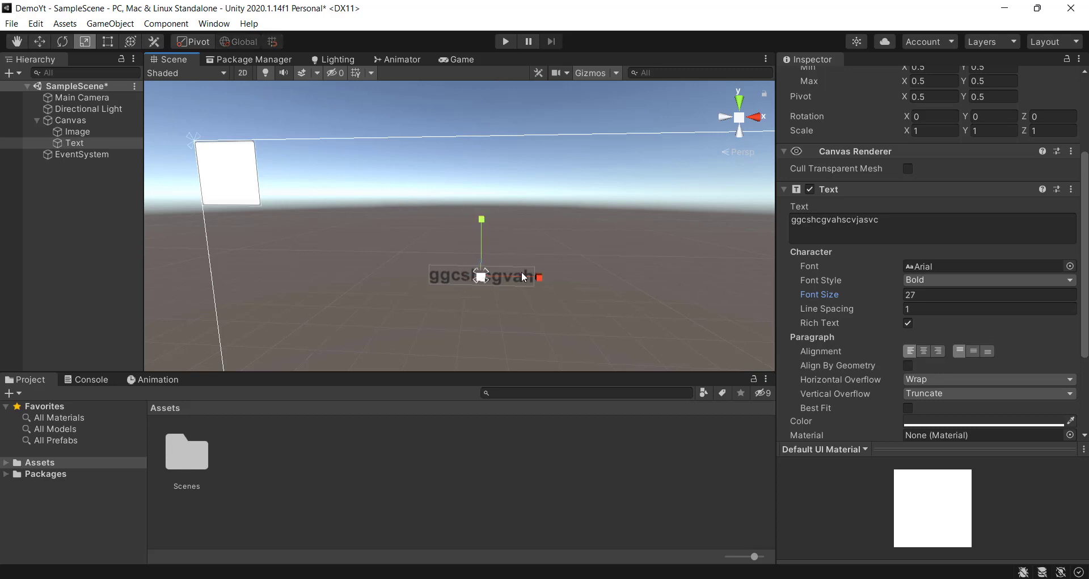
pyautogui.moveTo(538, 279); pyautogui.dragTo(554, 277)
pyautogui.hotkey('ctrl', 'z')
# Widen the Text's box with the Rect tool and extend it up and down to about 322 units tall.
pyautogui.click(107, 43)
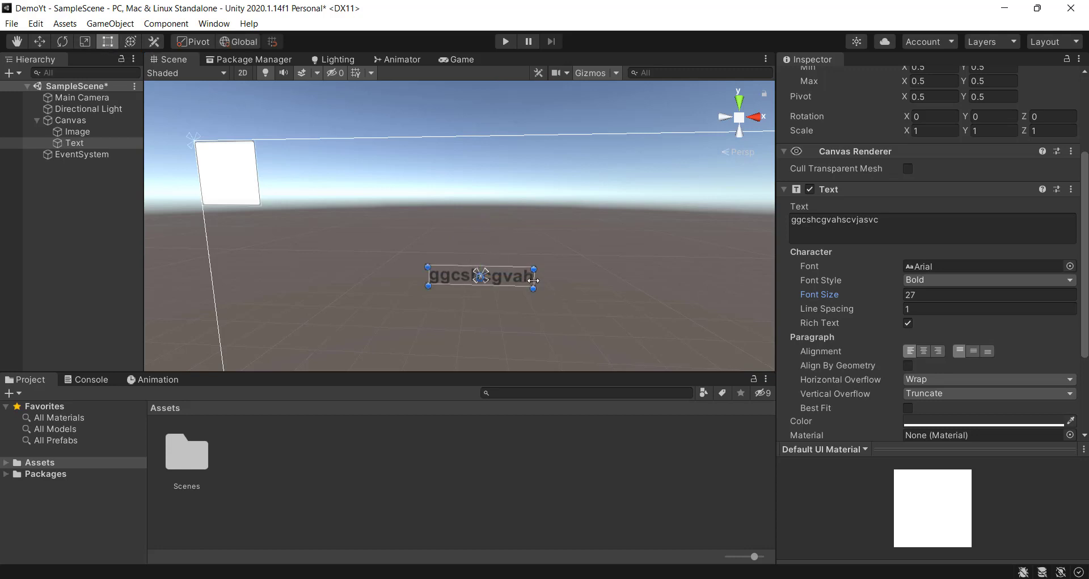
pyautogui.moveTo(533, 278); pyautogui.dragTo(721, 284)
pyautogui.moveTo(515, 260); pyautogui.dragTo(484, 248, button='middle')
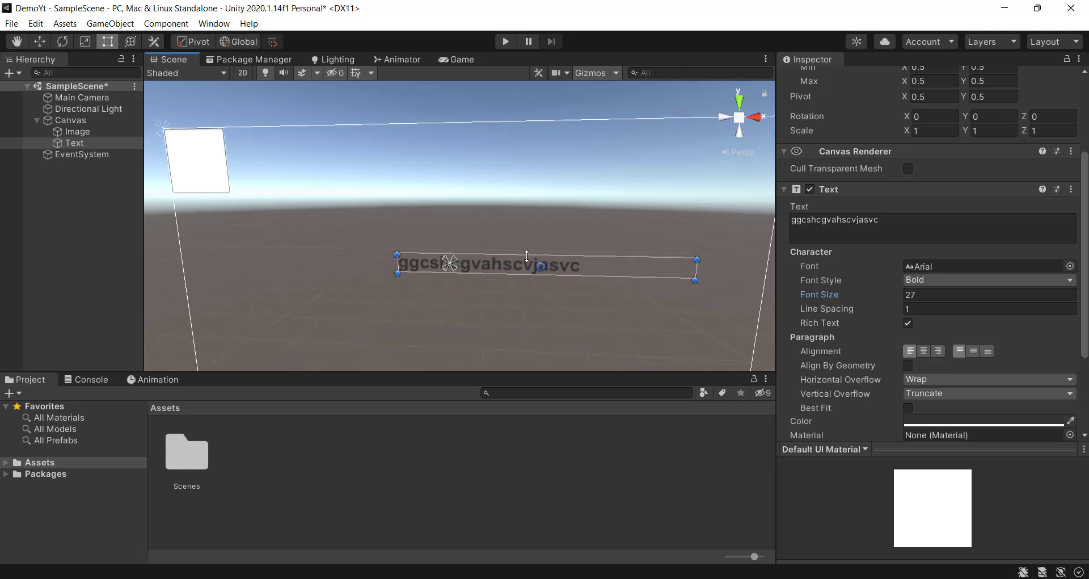
pyautogui.moveTo(536, 256); pyautogui.dragTo(554, 153)
pyautogui.moveTo(548, 278); pyautogui.dragTo(545, 365)
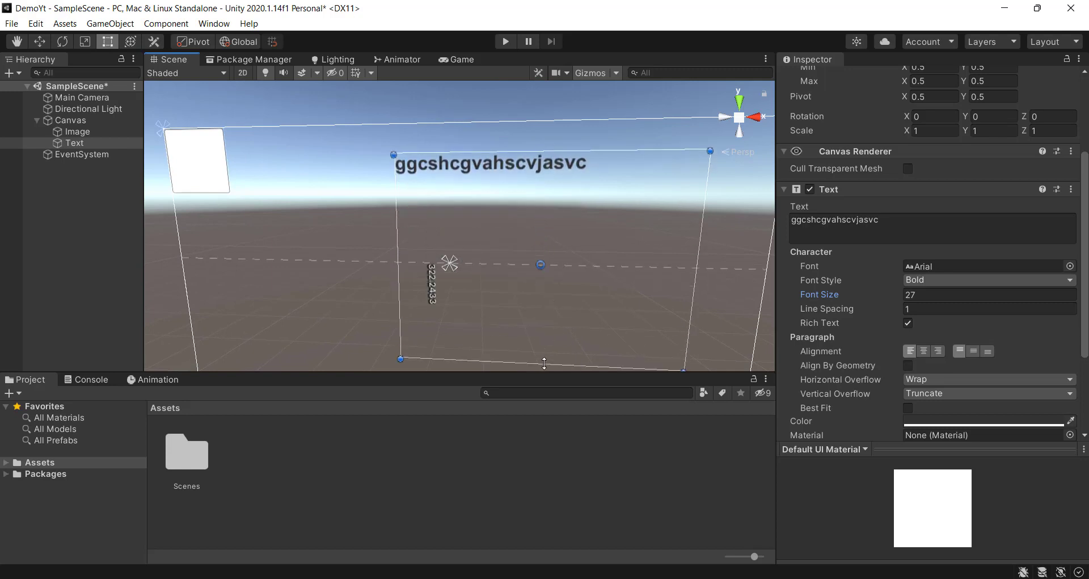
# Reduce the Text's box to about 132 units tall and narrow it to just beyond the end of the text.
pyautogui.scroll(-2, 680, 237)
pyautogui.moveTo(653, 166); pyautogui.dragTo(607, 276)
pyautogui.moveTo(577, 311); pyautogui.dragTo(525, 269)
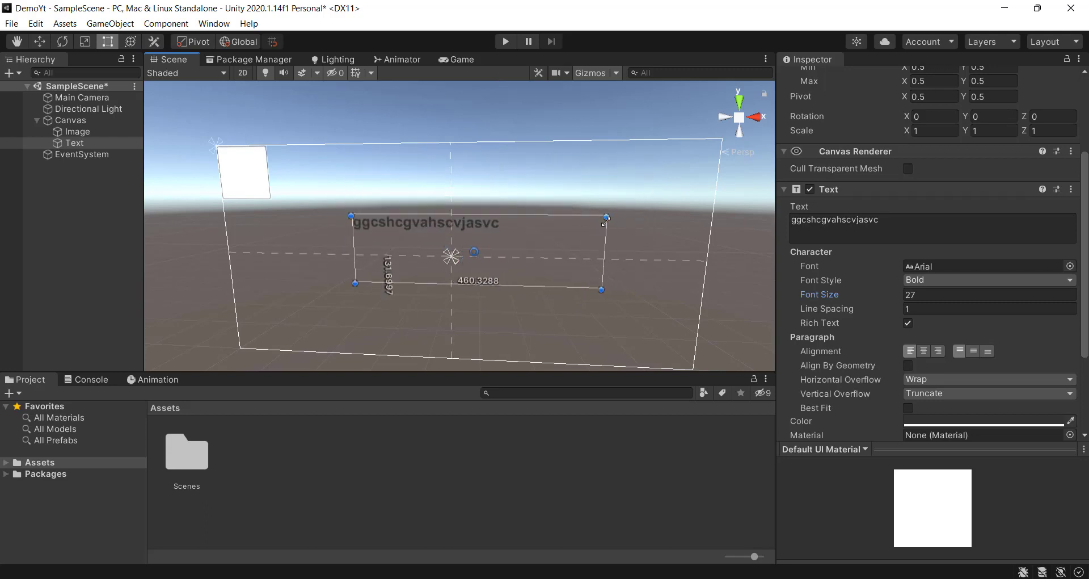
pyautogui.moveTo(593, 243); pyautogui.dragTo(519, 244)
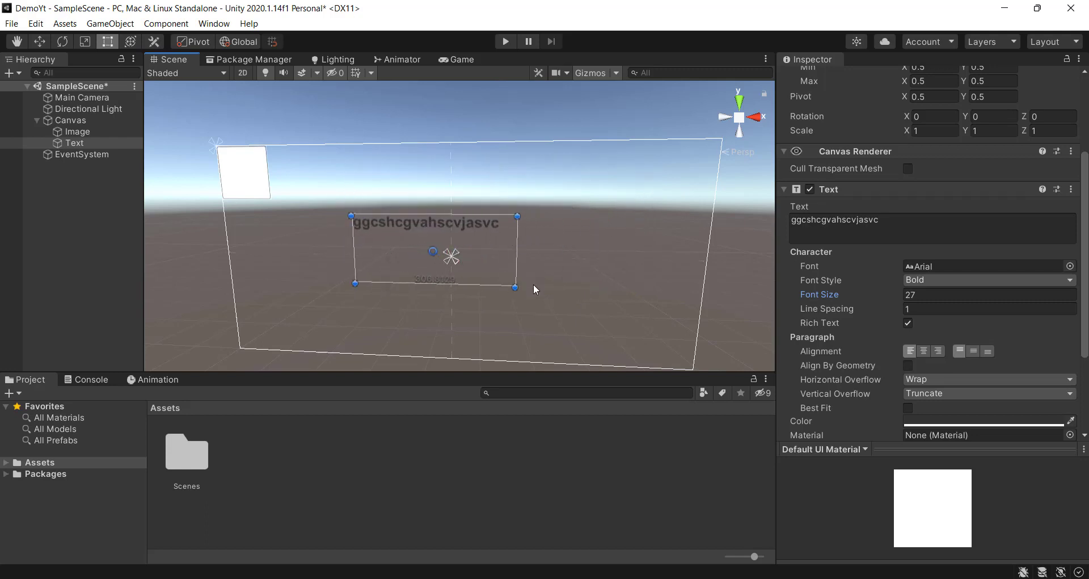
# Try rotating the Text with the Rect tool to about 27 degrees, and undo the rotation and the preceding box resizing.
pyautogui.moveTo(520, 297); pyautogui.dragTo(578, 253)
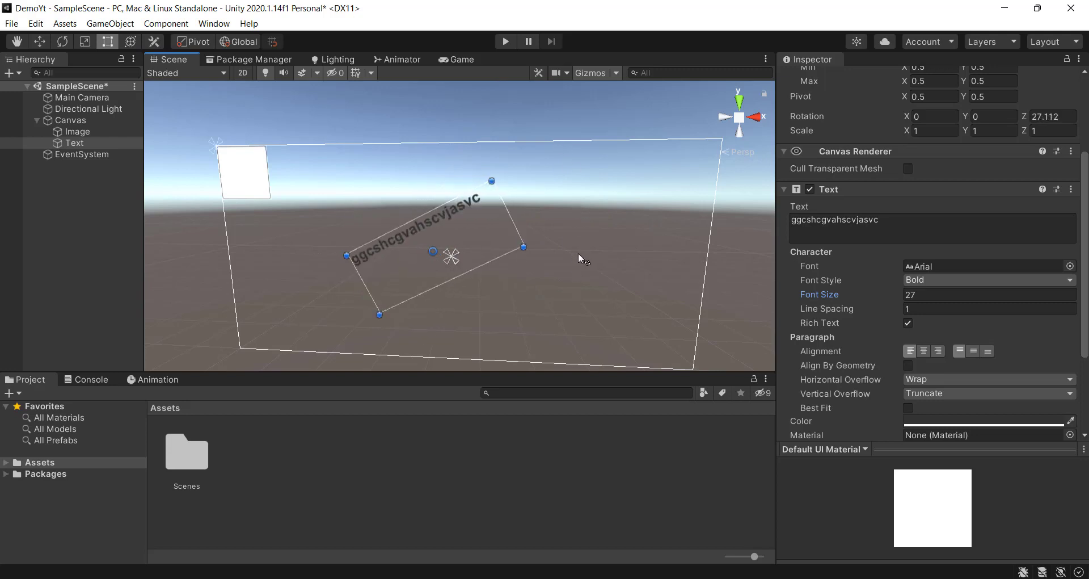
pyautogui.hotkey('ctrl', 'z')
pyautogui.hotkey('ctrl', 'z')
pyautogui.hotkey('ctrl', 'z')
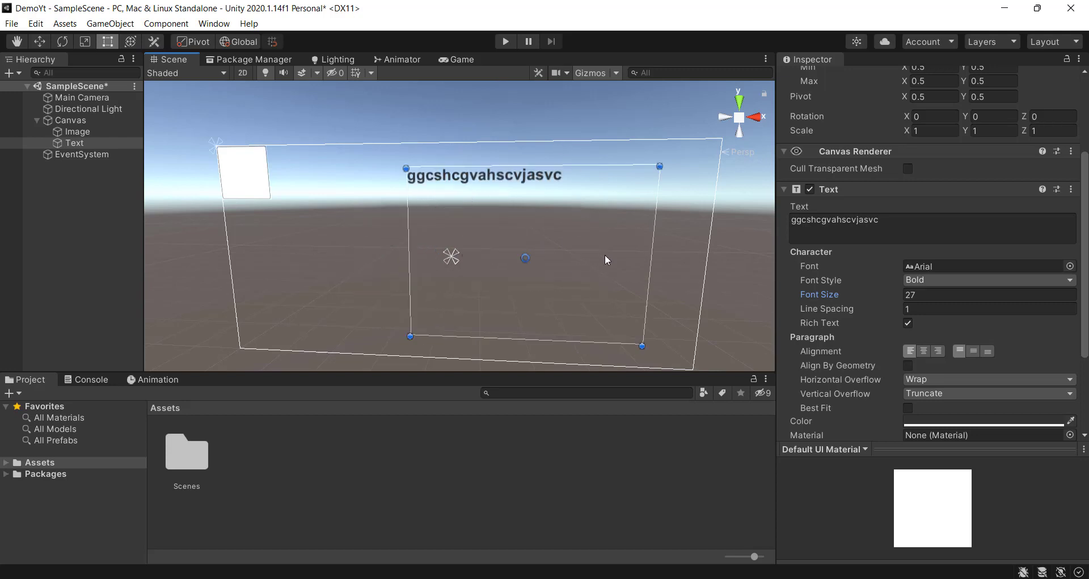
# Set the Text's font size to 40, centre its box on the canvas at about 433 by 70 units, and deselect it.
pyautogui.moveTo(893, 300); pyautogui.dragTo(906, 318)
pyautogui.moveTo(613, 342); pyautogui.dragTo(545, 266)
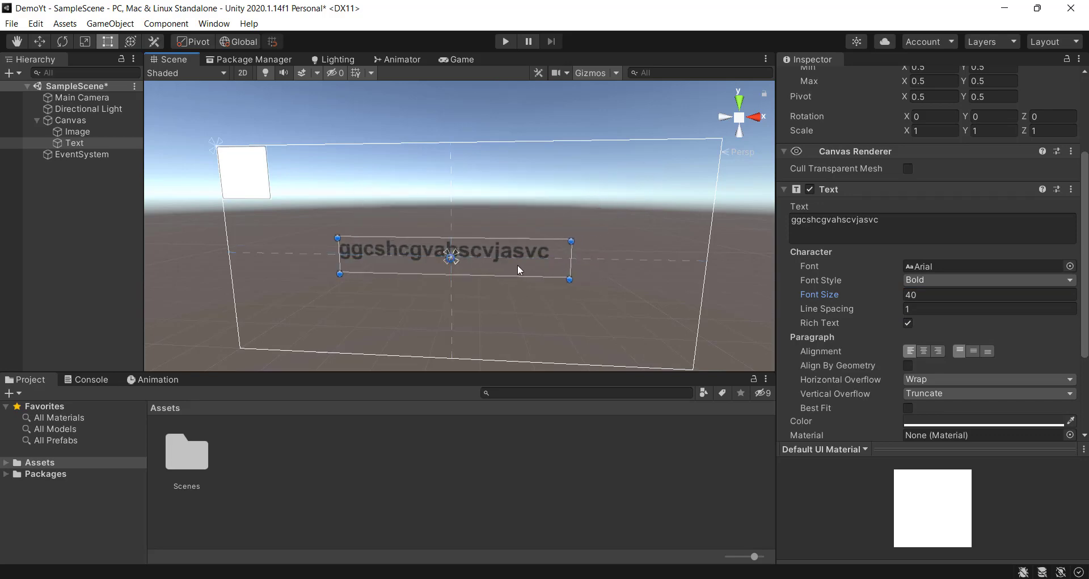
pyautogui.press('super')
pyautogui.click(205, 274)
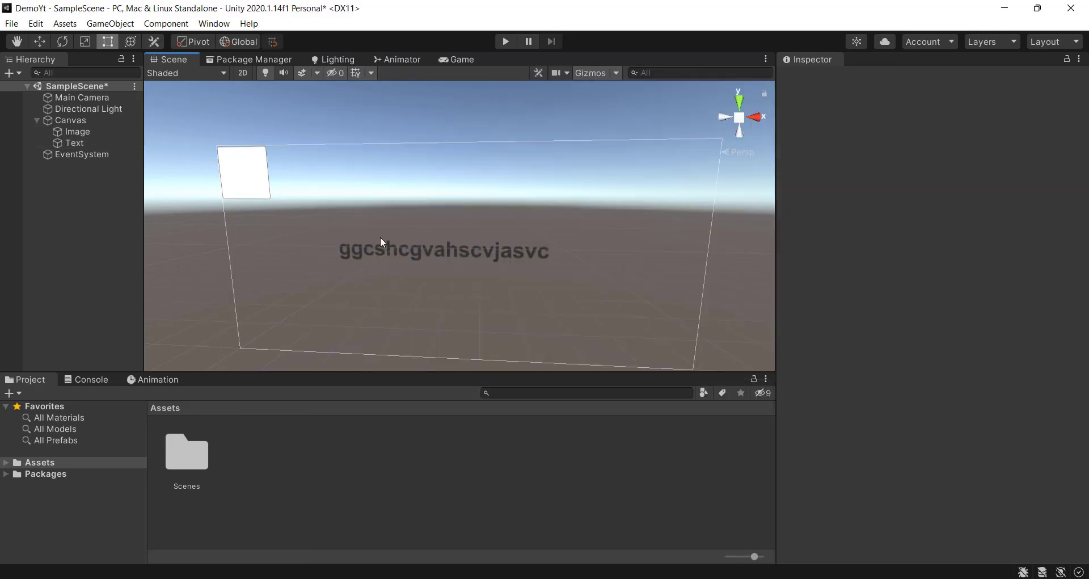
# Review the Rect Transform settings of the Text, Canvas and Image, including the Image's anchor presets.
pyautogui.keyDown('alt'); pyautogui.moveTo(381, 237); pyautogui.dragTo(449, 251); pyautogui.keyUp('alt')
pyautogui.click(449, 251)
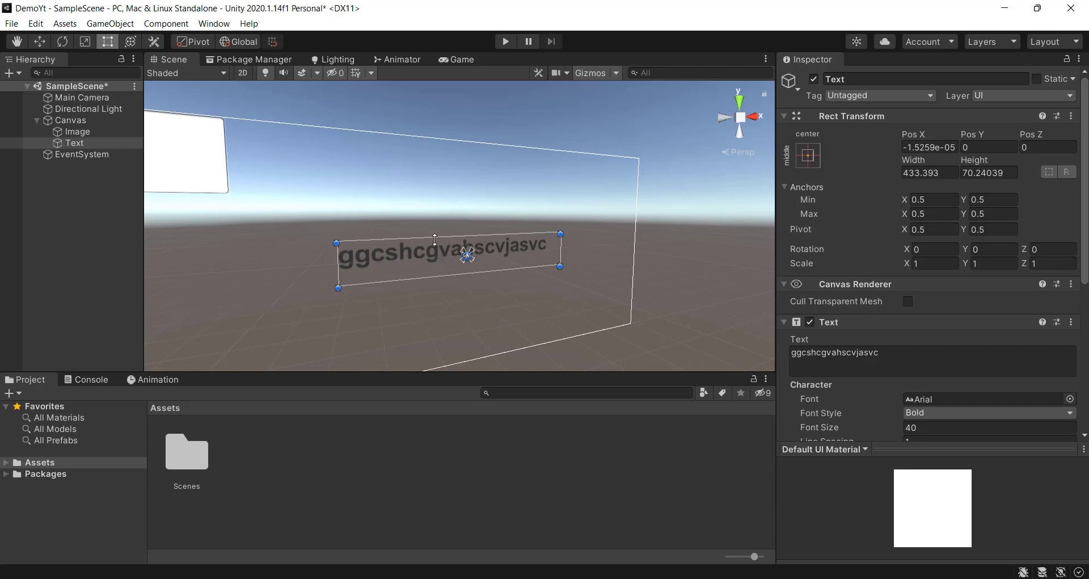
pyautogui.moveTo(401, 222); pyautogui.dragTo(437, 237, button='middle')
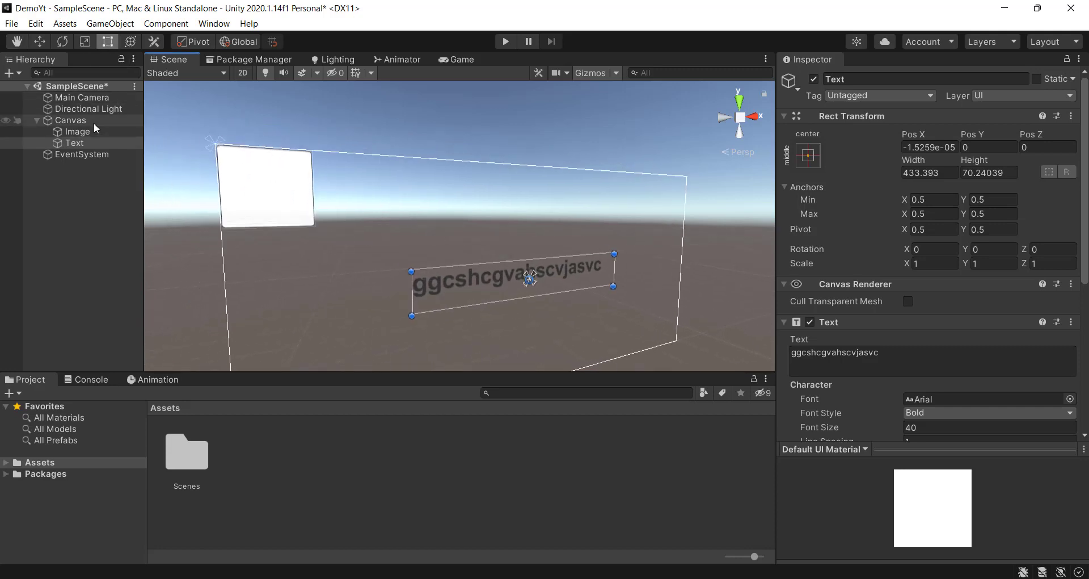
pyautogui.click(92, 121)
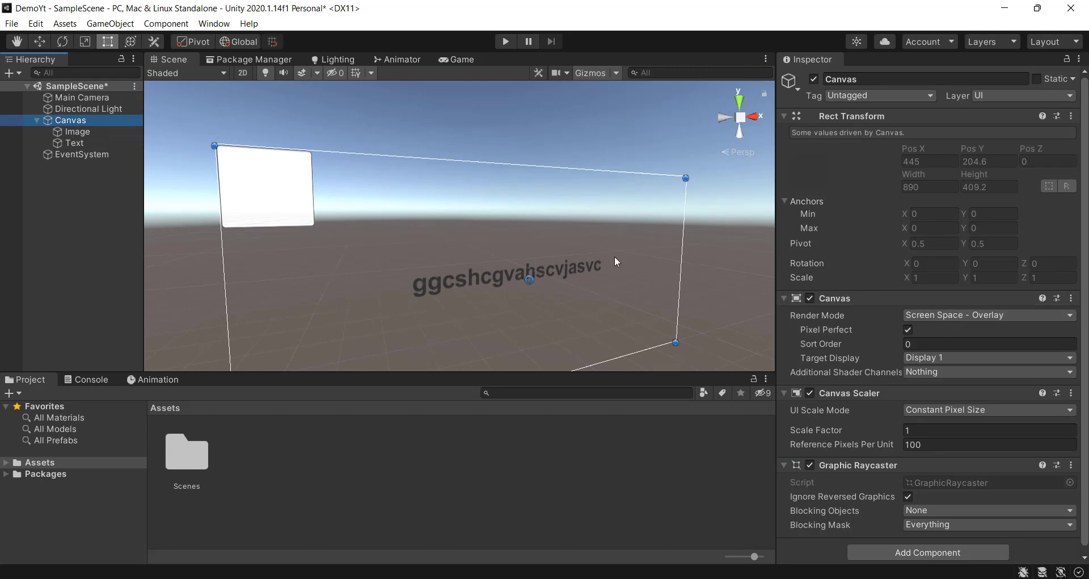
pyautogui.click(79, 131)
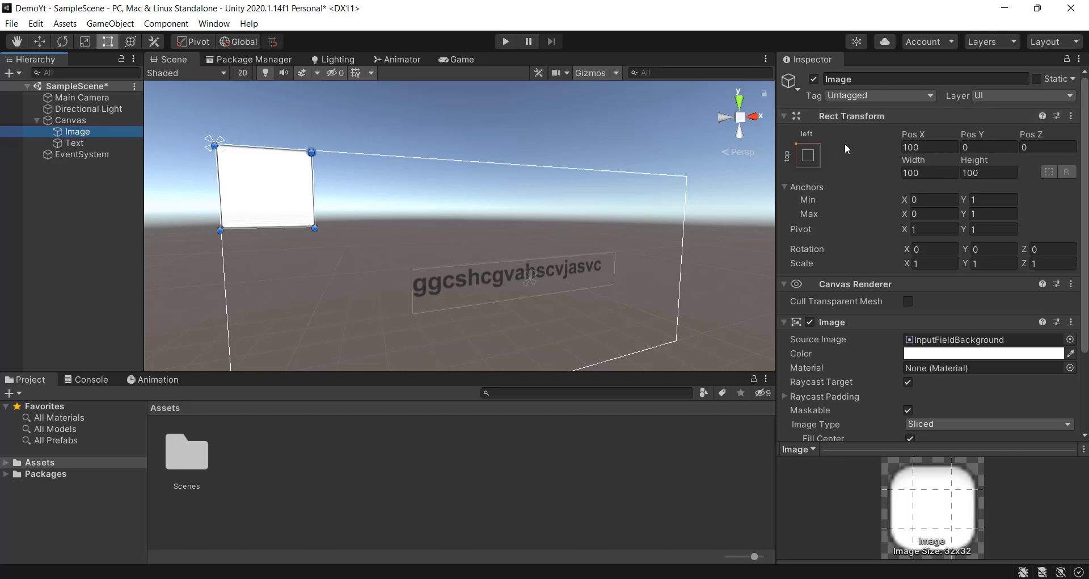
pyautogui.click(808, 155)
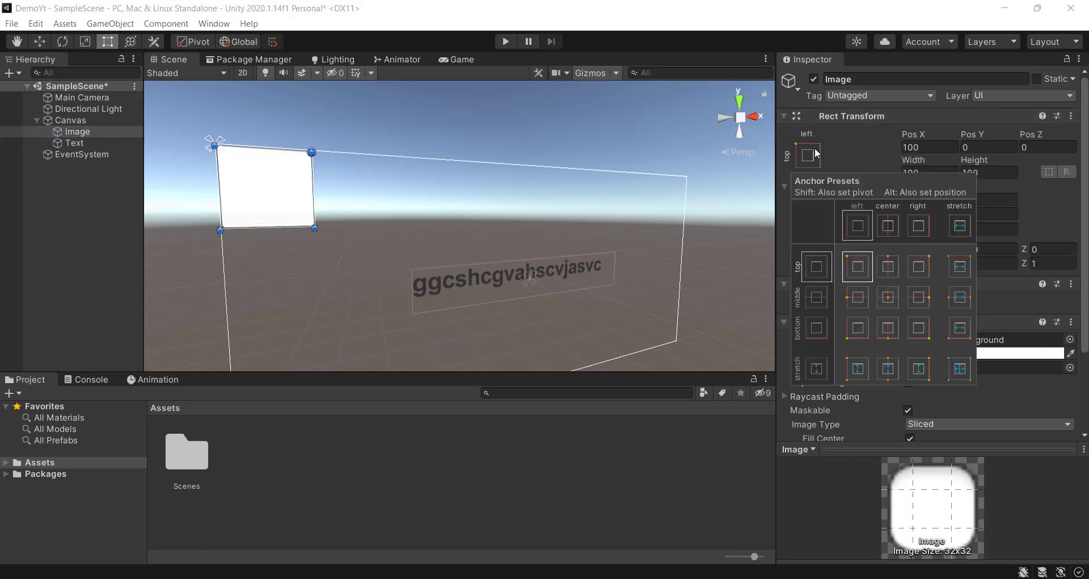
pyautogui.click(654, 177)
pyautogui.click(96, 143)
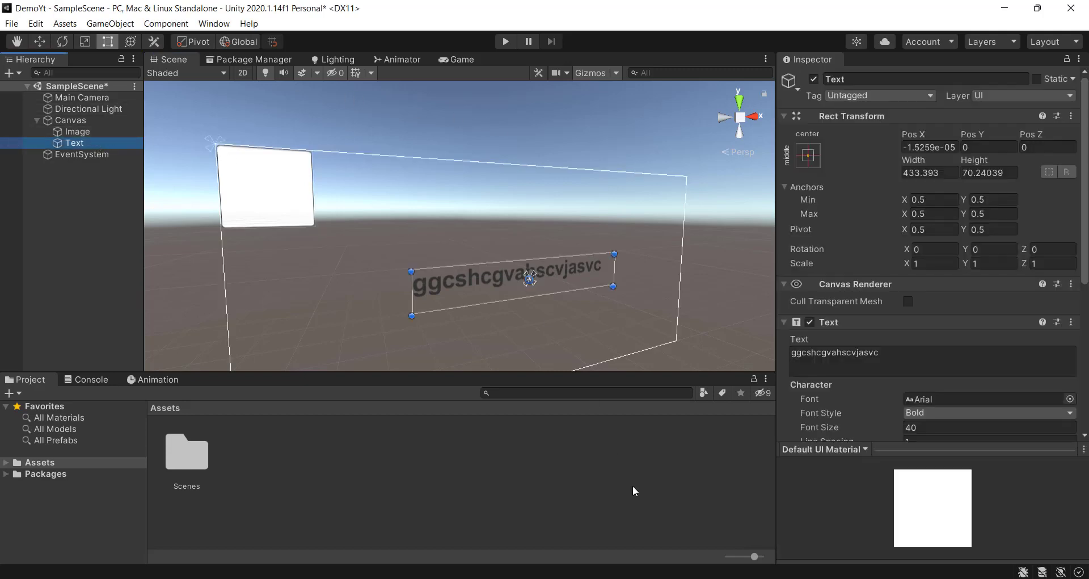
pyautogui.click(1038, 535)
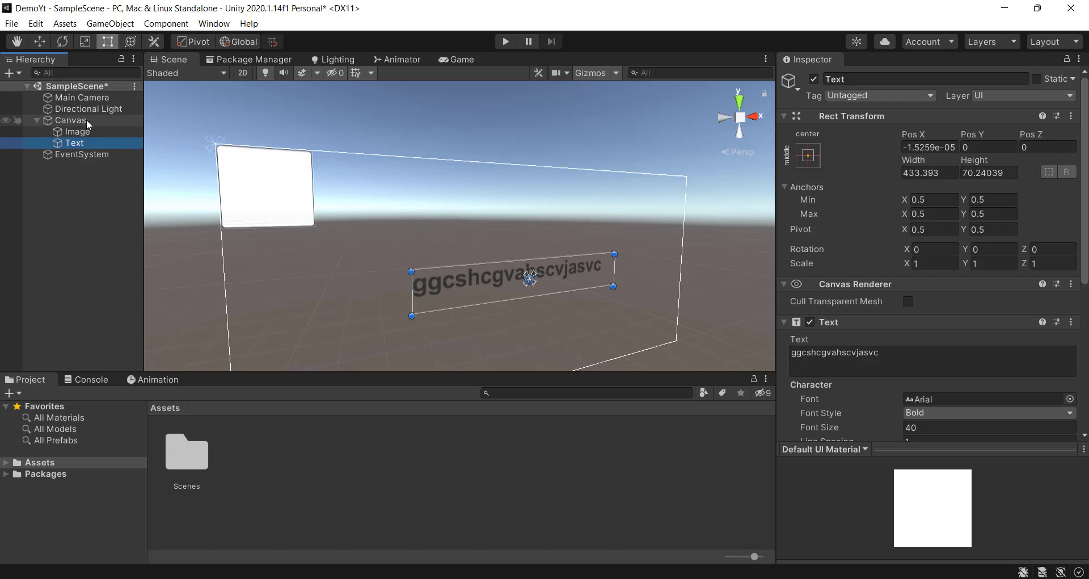
# Add a UI Button as a child of the Canvas.
pyautogui.click(86, 120)
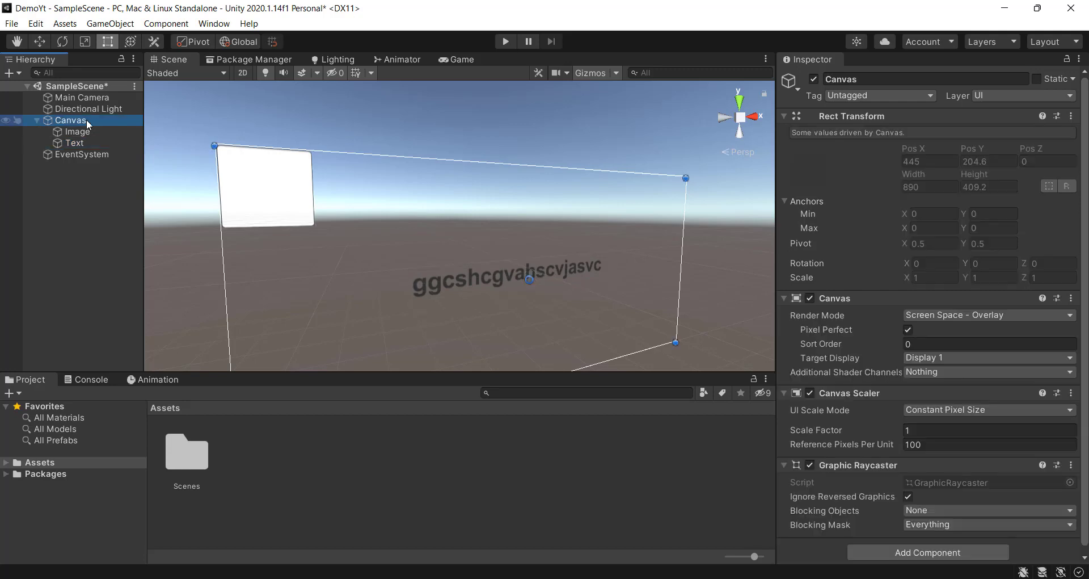
pyautogui.rightClick(87, 122)
pyautogui.moveTo(149, 369)
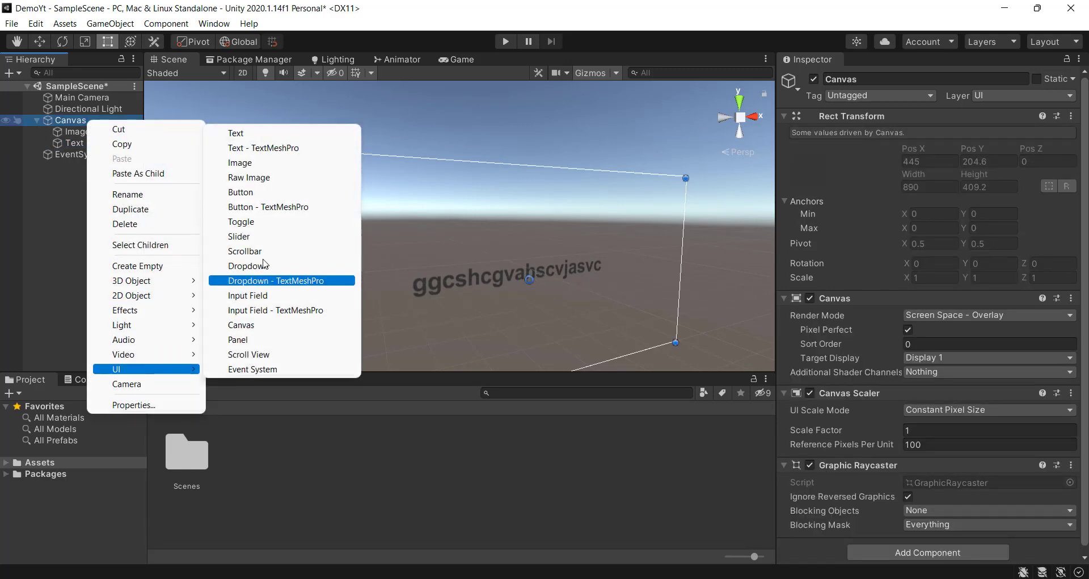
pyautogui.click(240, 192)
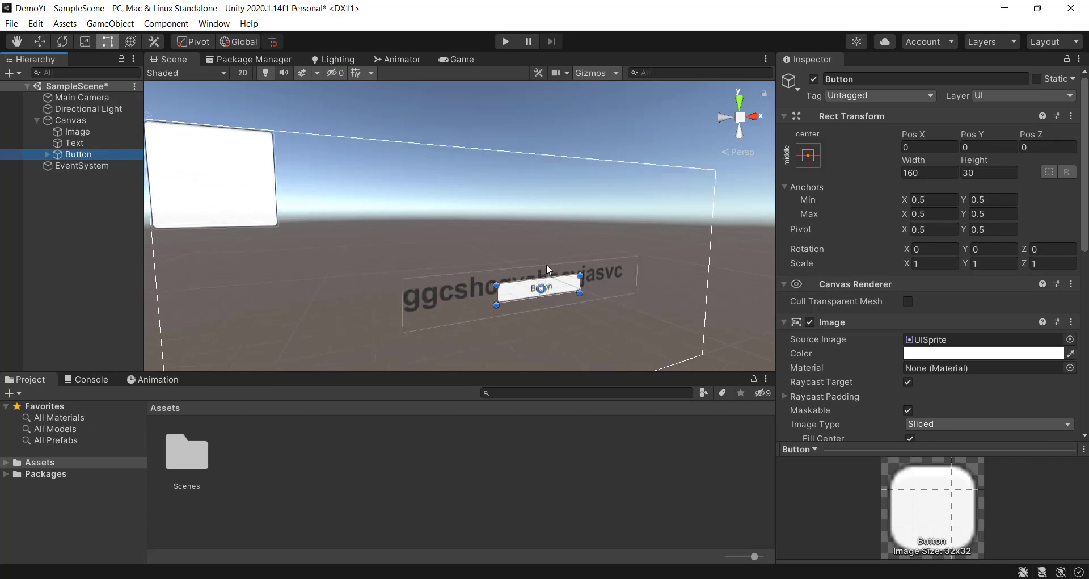
pyautogui.keyDown('alt'); pyautogui.moveTo(546, 264); pyautogui.dragTo(416, 291); pyautogui.keyUp('alt')
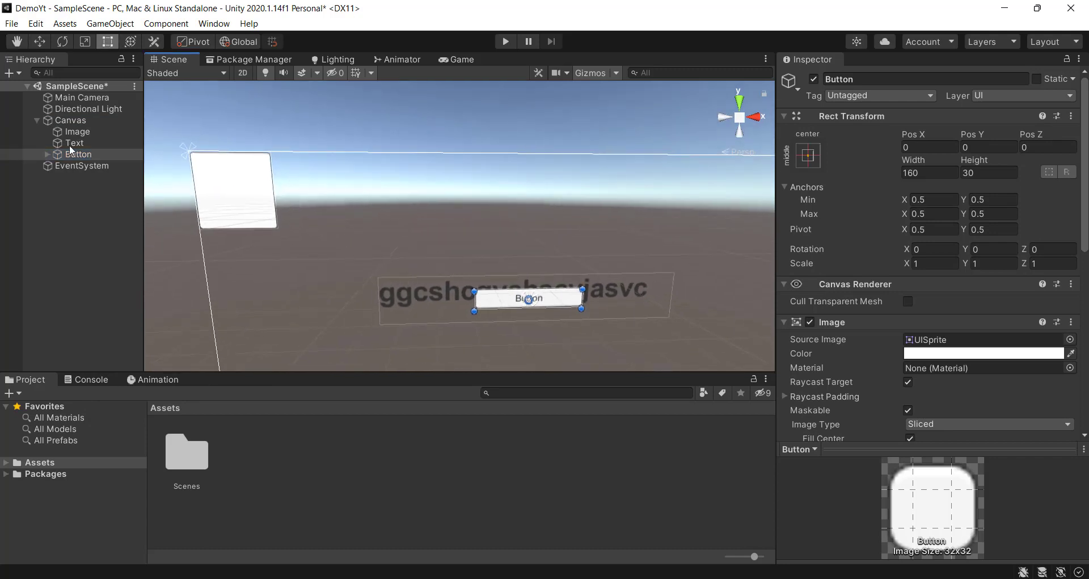
# Delete the Image and the standalone Text from the Canvas, and preview the Button in the Game view.
pyautogui.click(76, 131)
pyautogui.press('Delete')
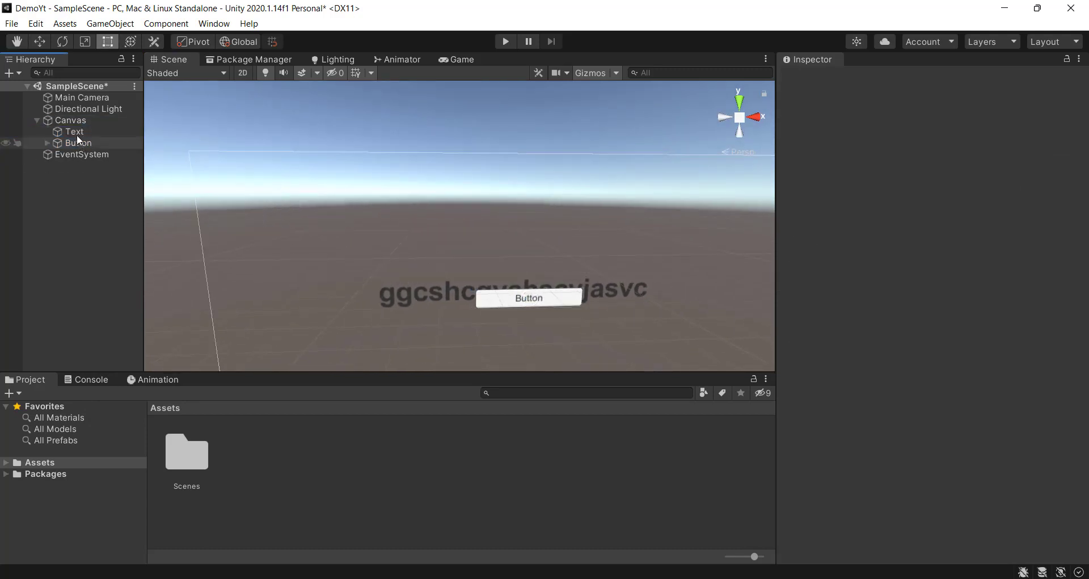
pyautogui.click(76, 133)
pyautogui.press('Delete')
pyautogui.click(566, 299)
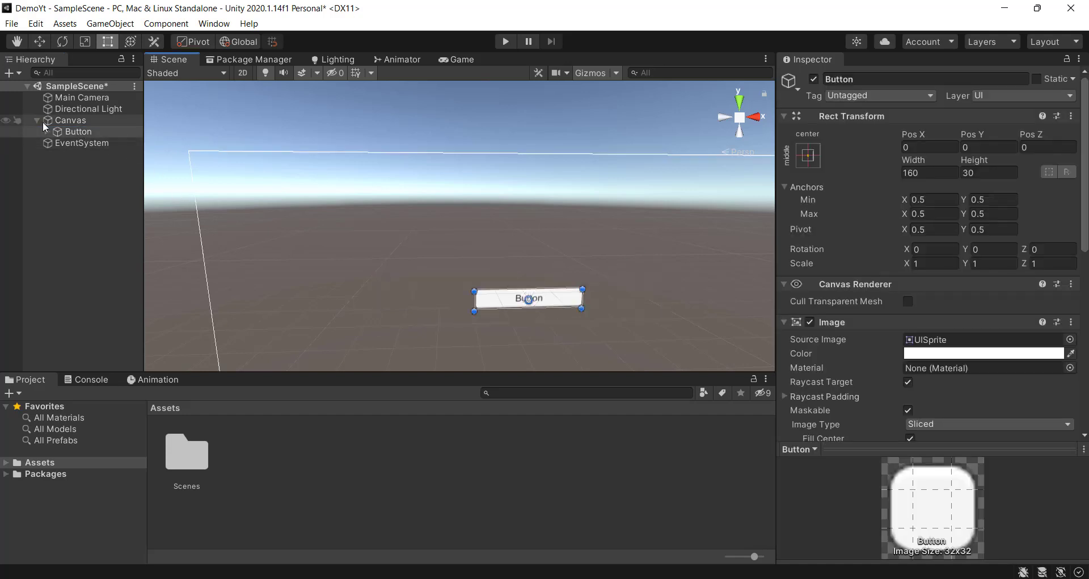
pyautogui.hotkey('ctrl', 'z')
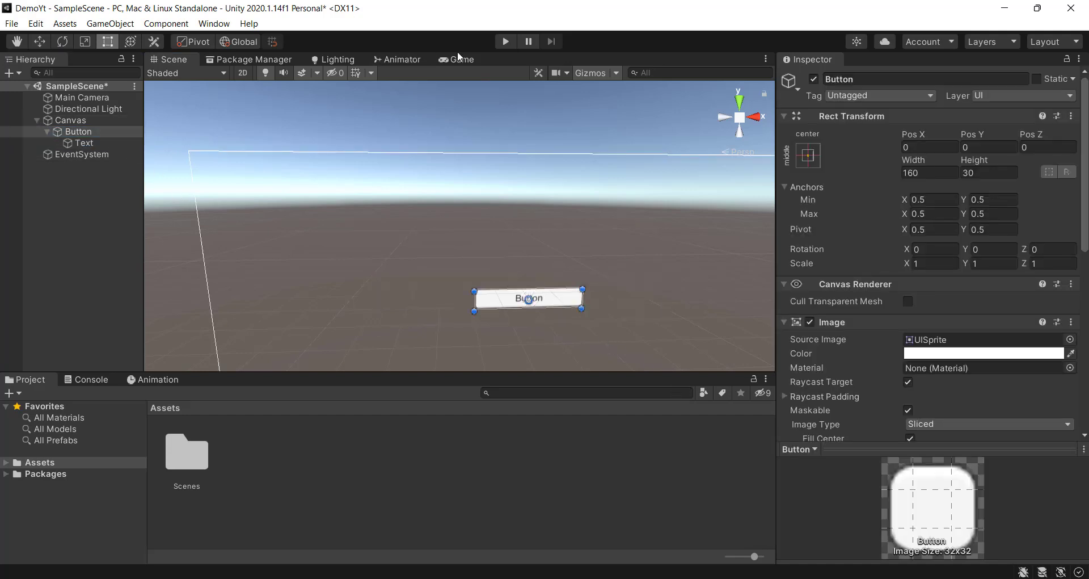
pyautogui.click(458, 59)
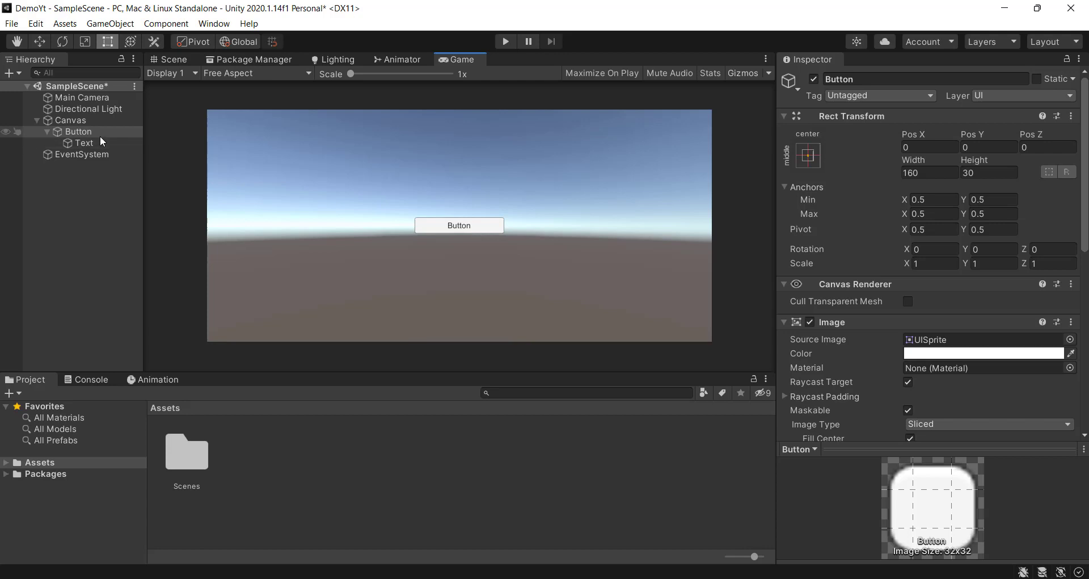
# Add a UI Slider as a child of the Canvas.
pyautogui.rightClick(89, 120)
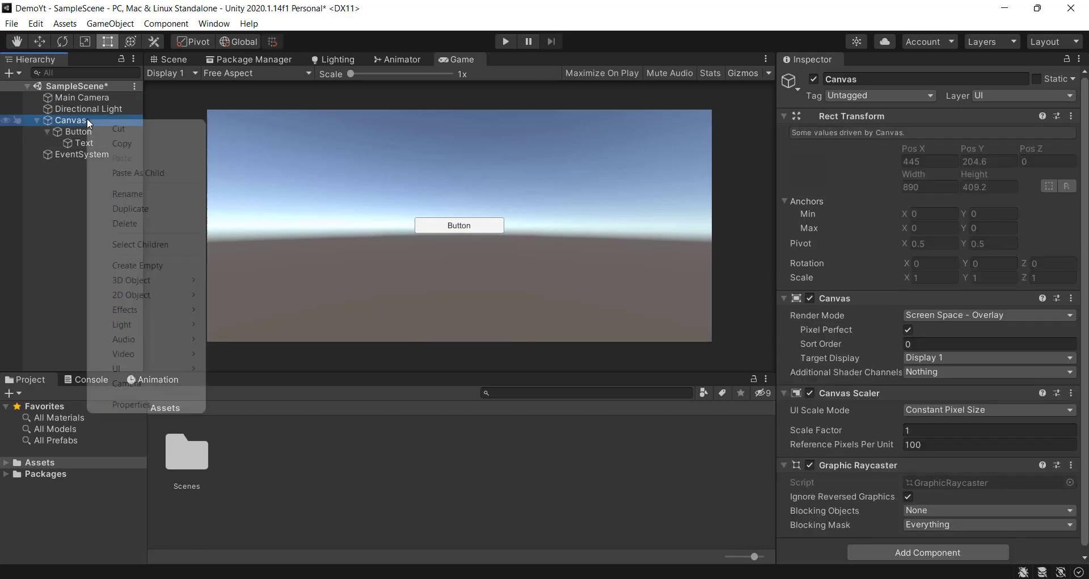
pyautogui.moveTo(136, 373)
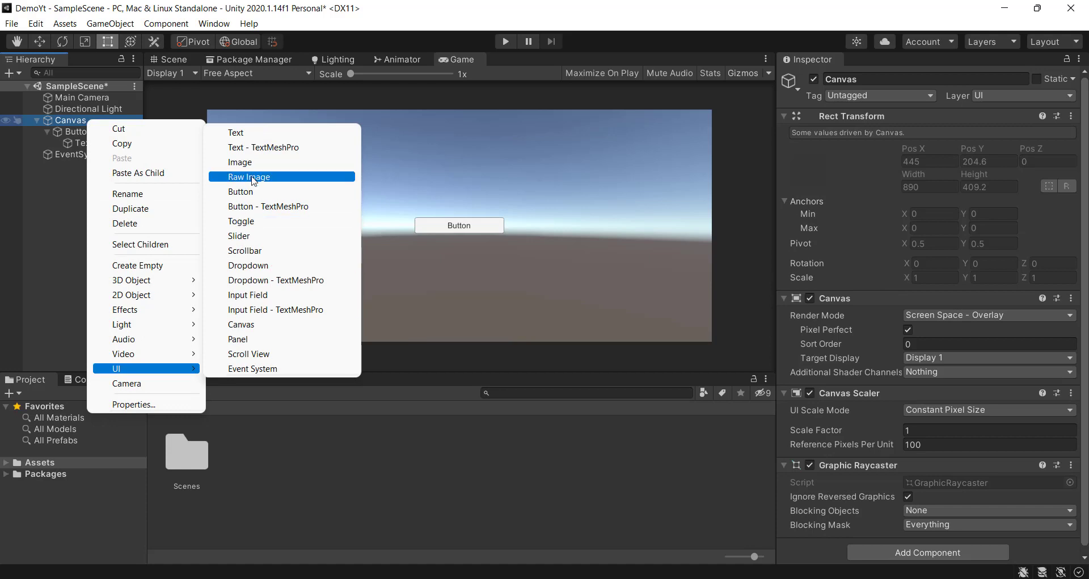
pyautogui.click(251, 236)
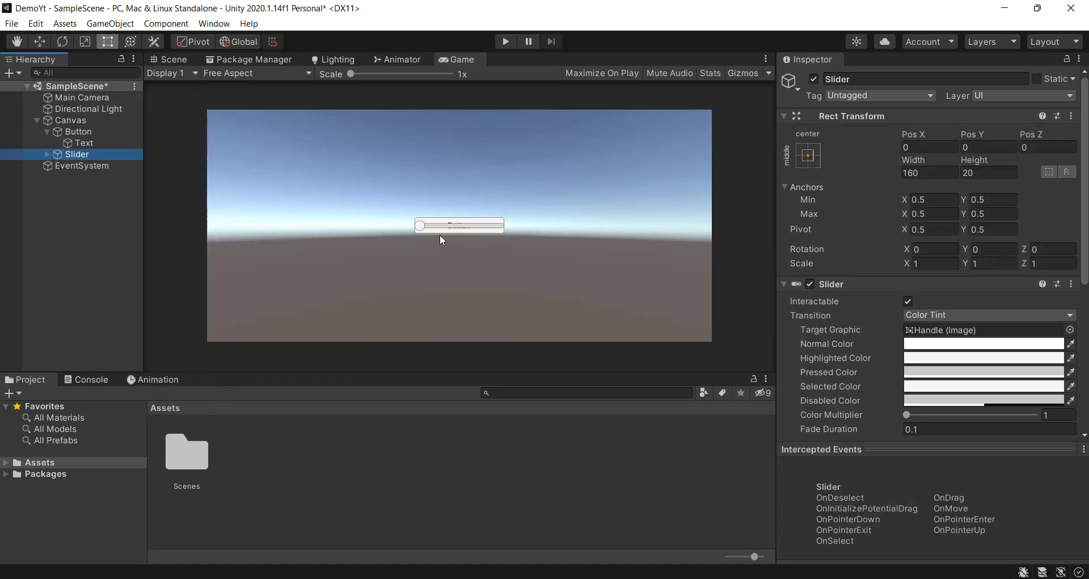
# Test the Slider in Play mode by moving its value to 0.15 and back to 0, and stop playing.
pyautogui.click(506, 42)
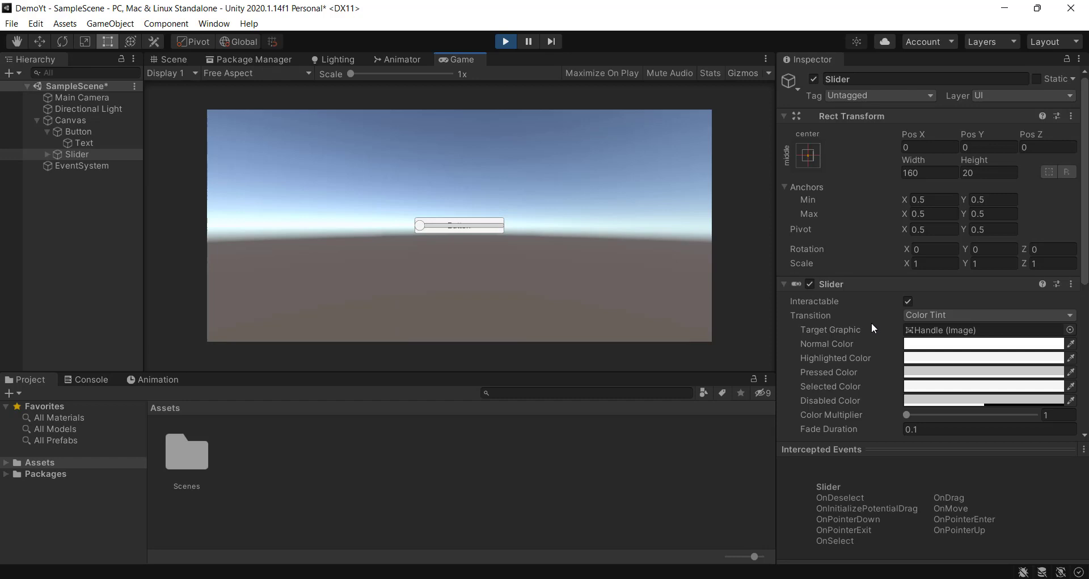
pyautogui.scroll(-6, 889, 344)
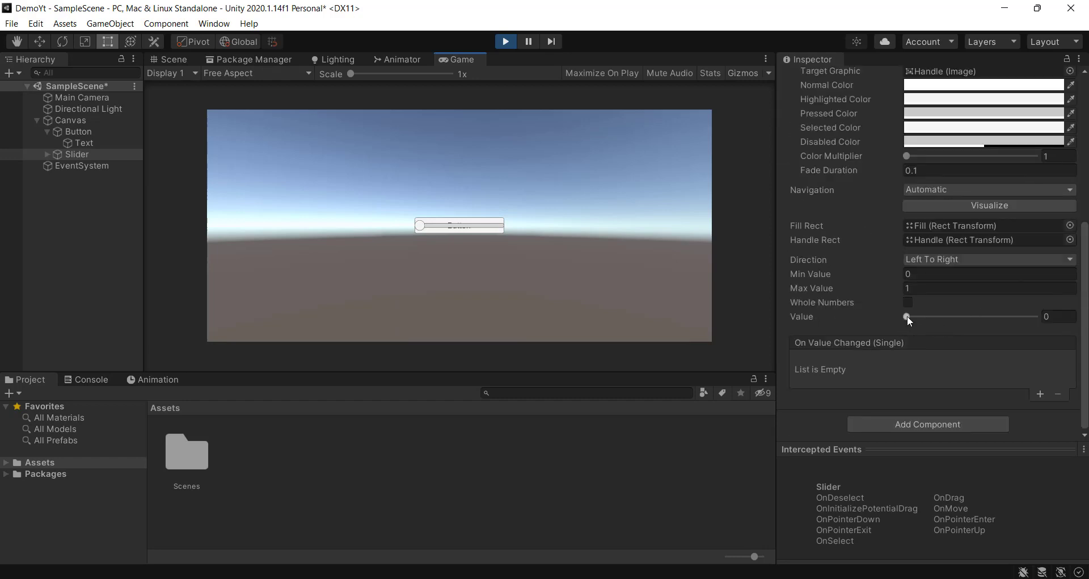
pyautogui.moveTo(907, 315); pyautogui.dragTo(927, 350)
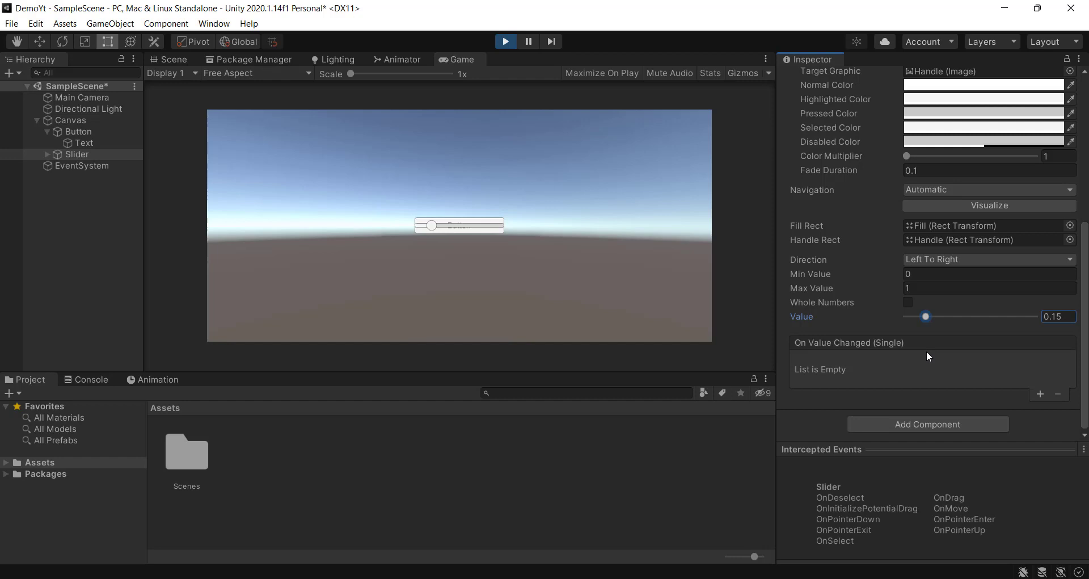
pyautogui.moveTo(929, 321); pyautogui.dragTo(882, 357)
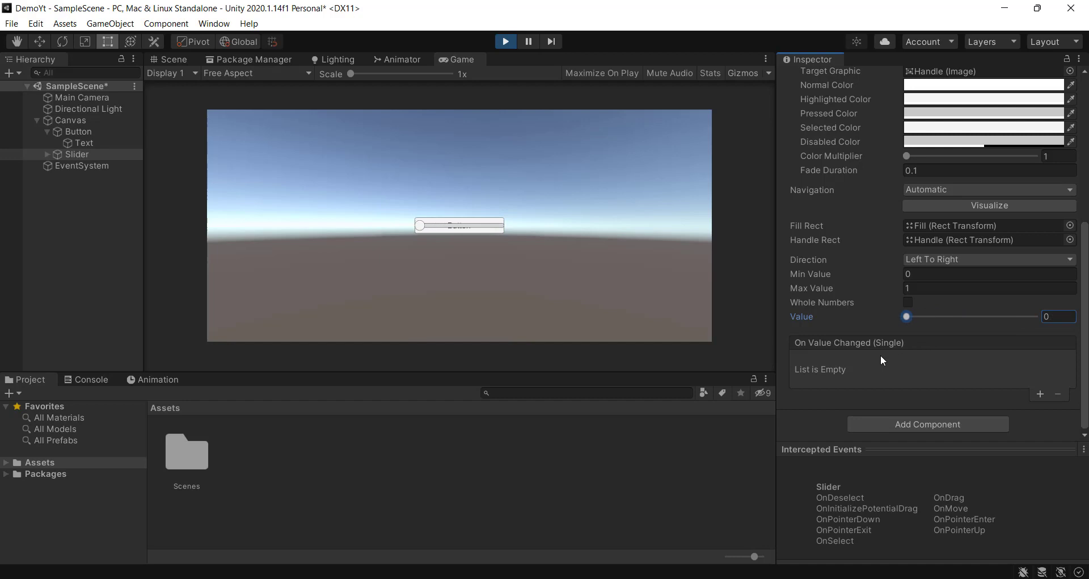
pyautogui.click(507, 41)
# Return to the Scene view and delete the Button and the Slider from the Canvas.
pyautogui.click(170, 59)
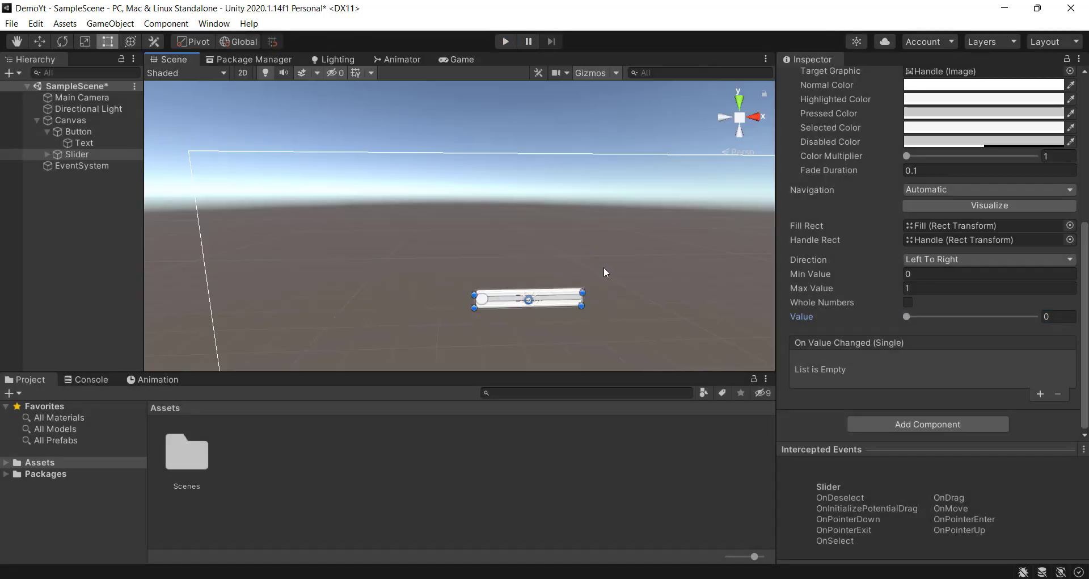
pyautogui.scroll(-5, 603, 268)
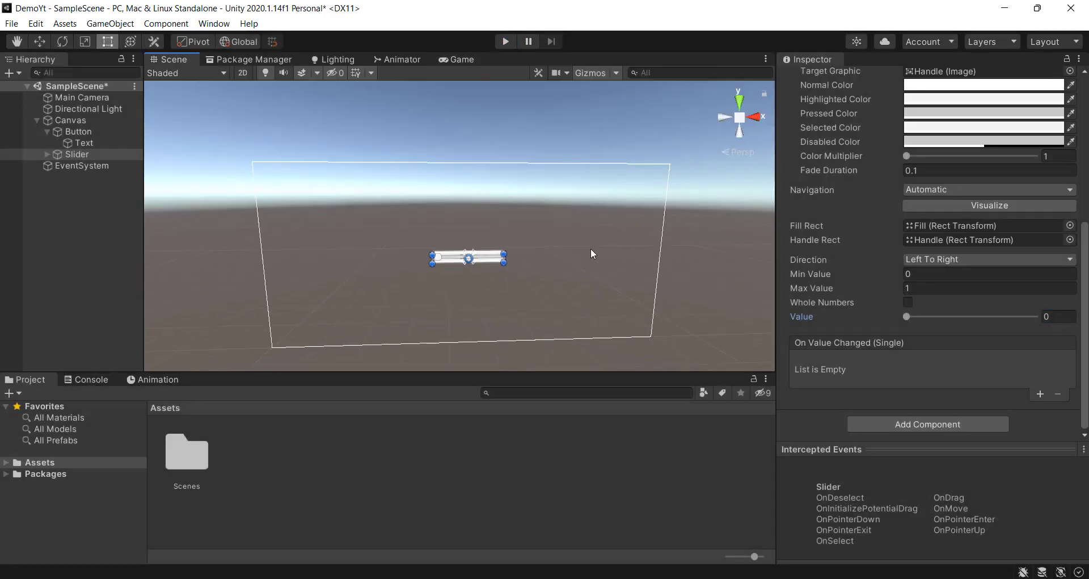
pyautogui.click(76, 131)
pyautogui.press('Delete')
pyautogui.click(80, 132)
pyautogui.press('Delete')
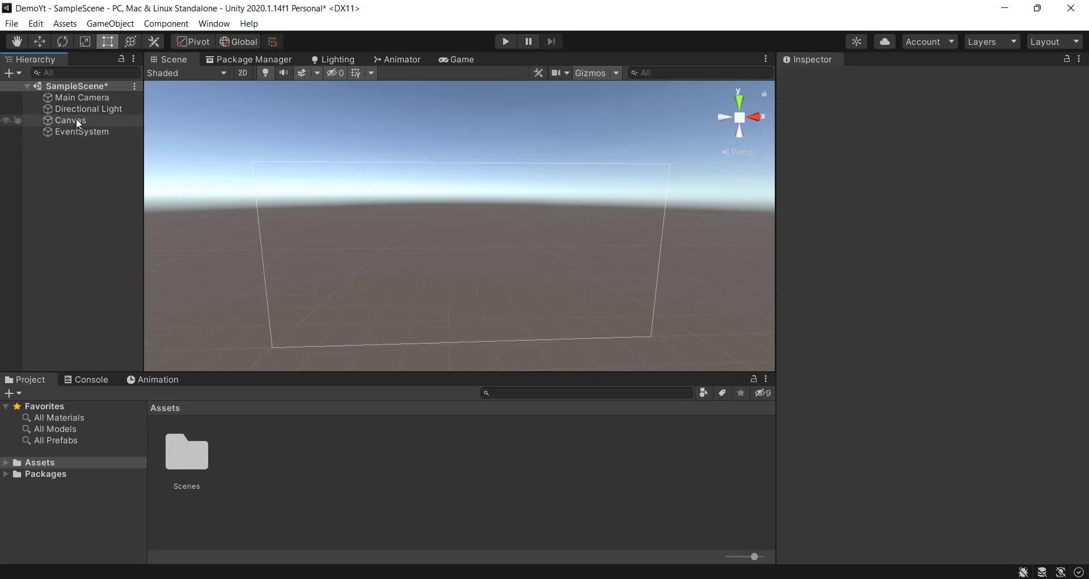
# Add a UI Scroll View to the Canvas, try moving it in the Scene view, and undo the move.
pyautogui.click(76, 118)
pyautogui.rightClick(76, 118)
pyautogui.moveTo(136, 368)
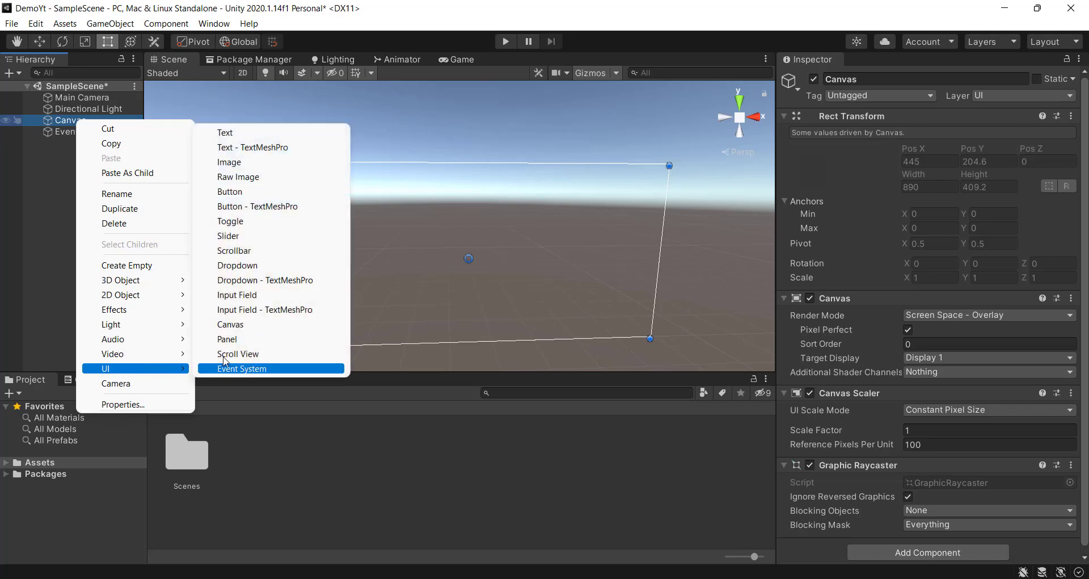
pyautogui.click(272, 353)
pyautogui.moveTo(508, 245); pyautogui.dragTo(501, 263)
pyautogui.hotkey('ctrl', 'z')
# Test the Scroll View's scrolling in the Game view in Play mode, and stop playing.
pyautogui.click(457, 59)
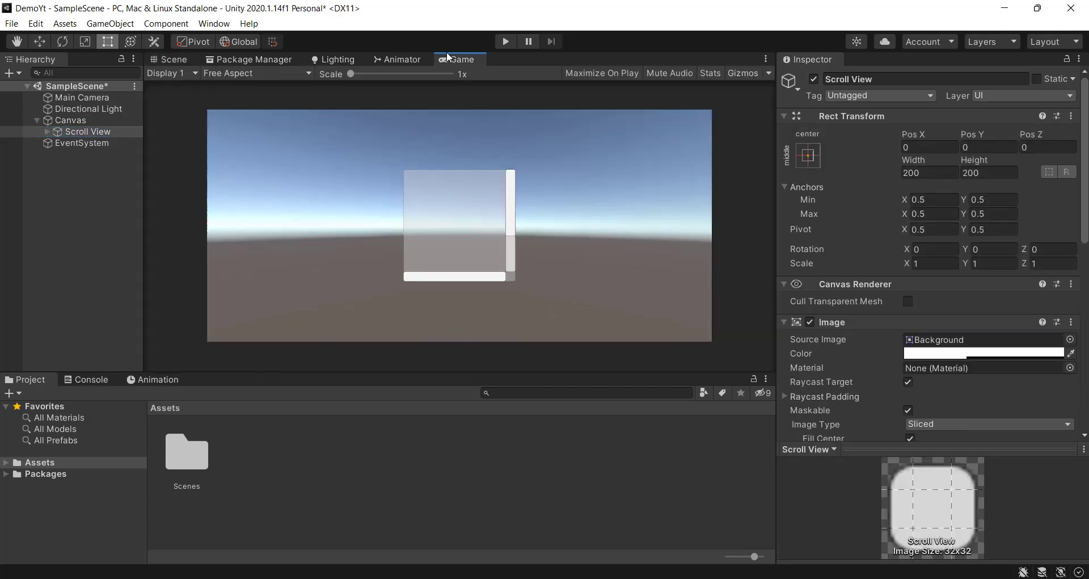
pyautogui.click(505, 42)
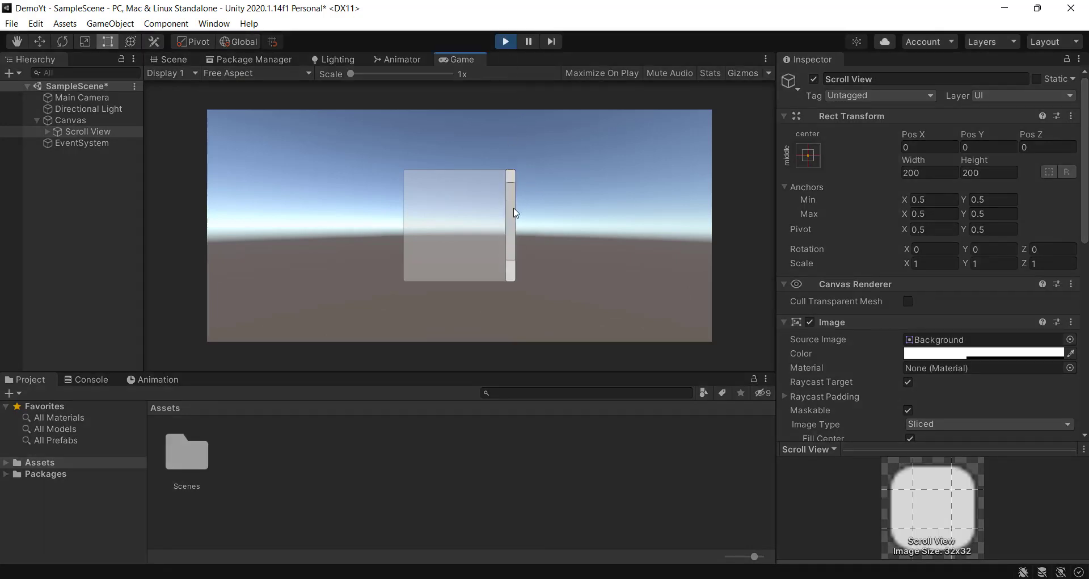
pyautogui.moveTo(516, 261); pyautogui.dragTo(496, 227)
pyautogui.click(505, 45)
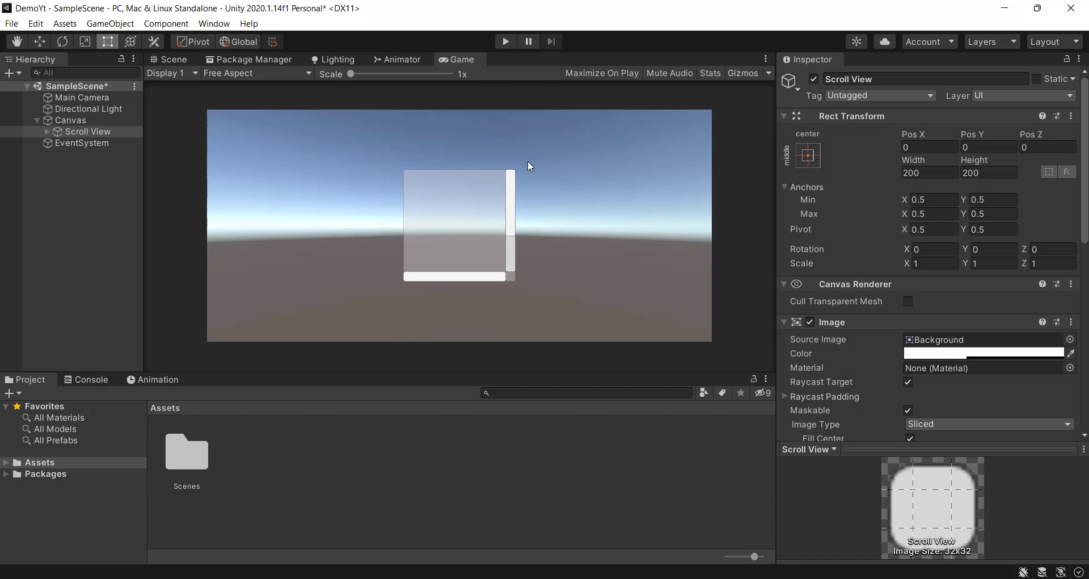
# Delete the Scroll View in the Scene view and select the Canvas.
pyautogui.click(170, 59)
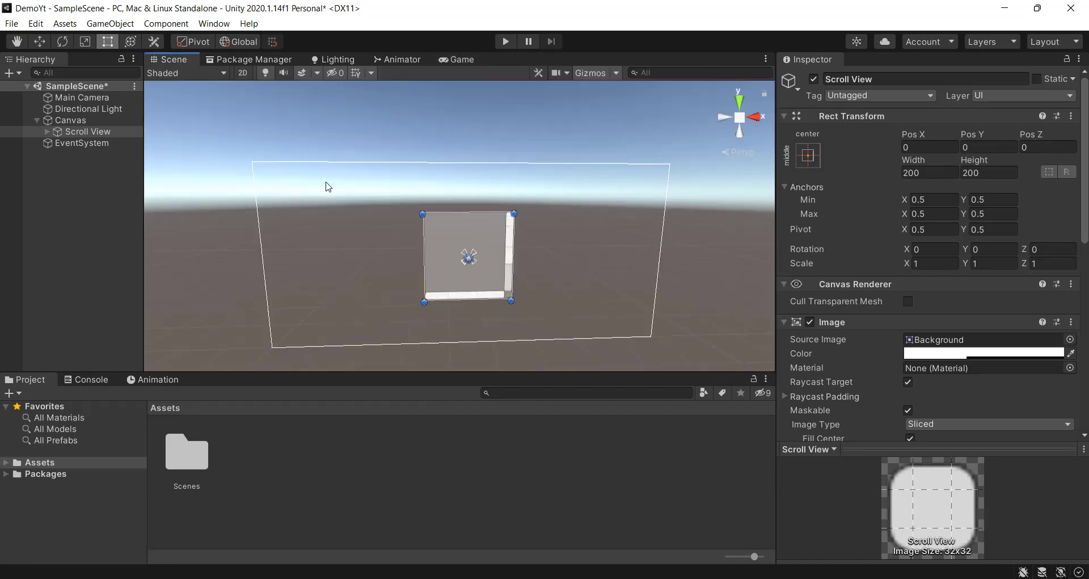
pyautogui.press('Delete')
pyautogui.click(101, 119)
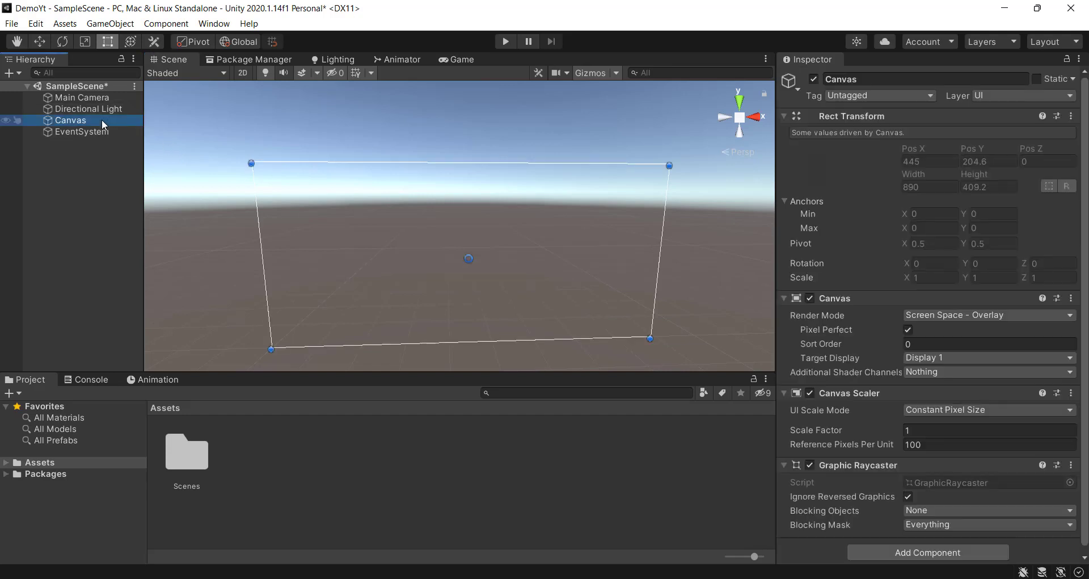